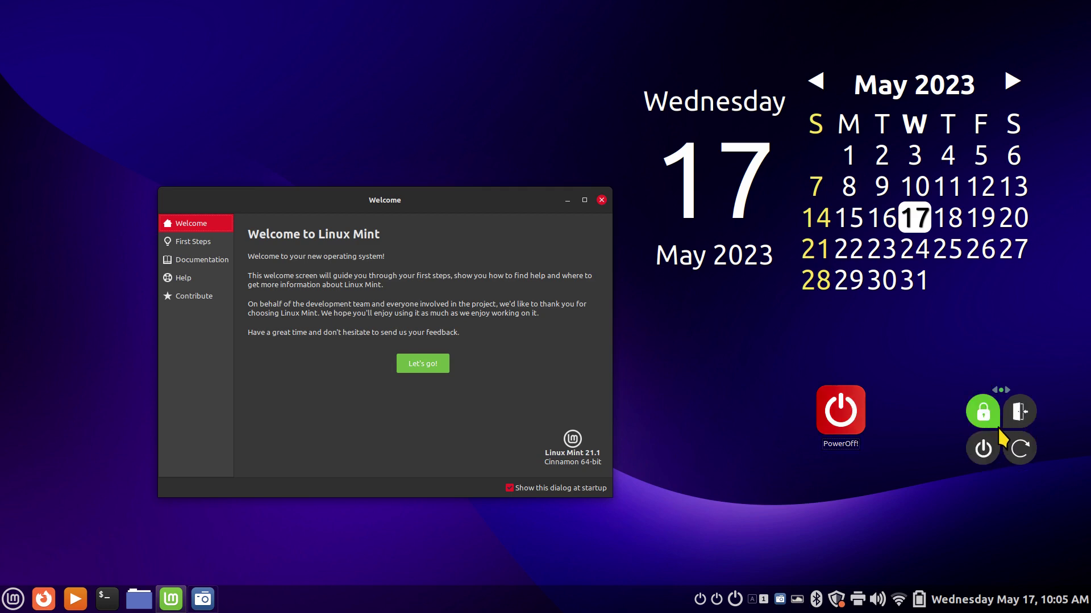
Close the Welcome window, and bring up the system shutdown prompt and dismiss it without shutting down
click(602, 200)
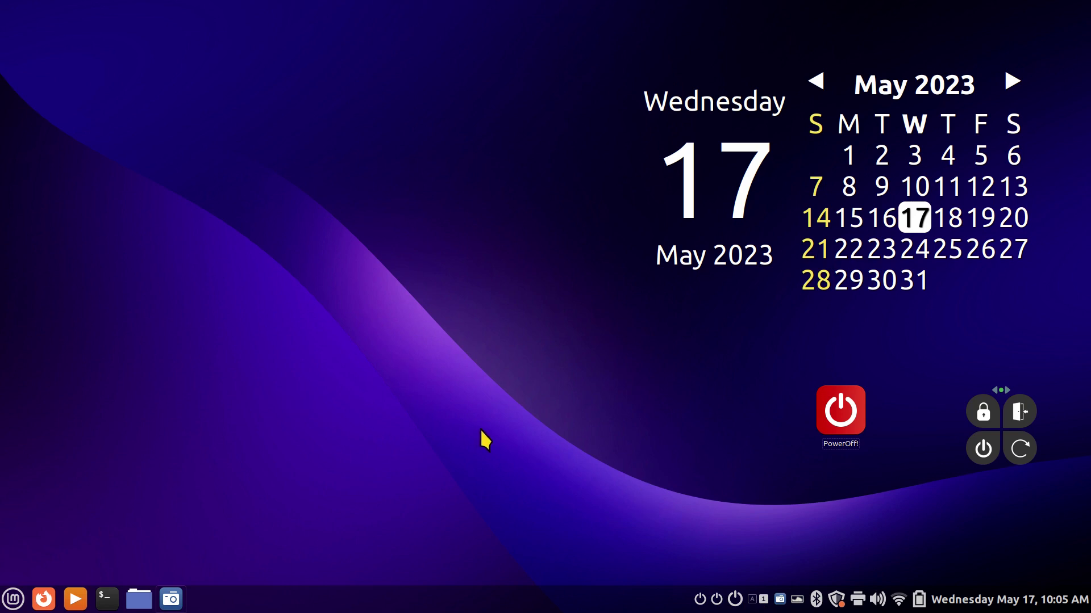
key(ctrl+alt+End)
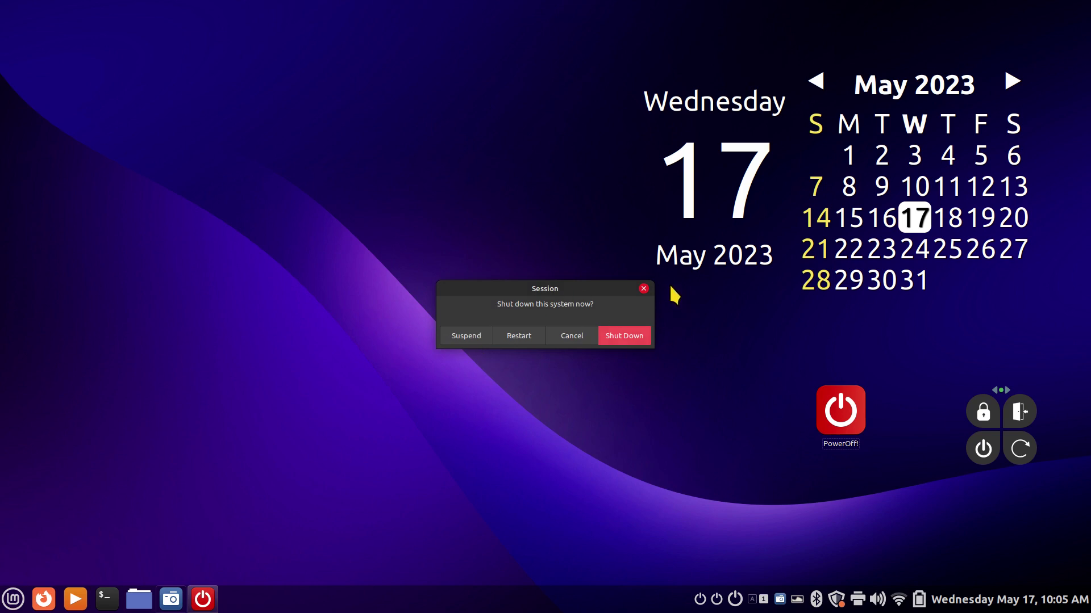
click(644, 288)
Preview the shutdown prompt from the application launcher and from the desktop power desklet, dismissing it each time, and check the launcher's lock screen option
click(4, 606)
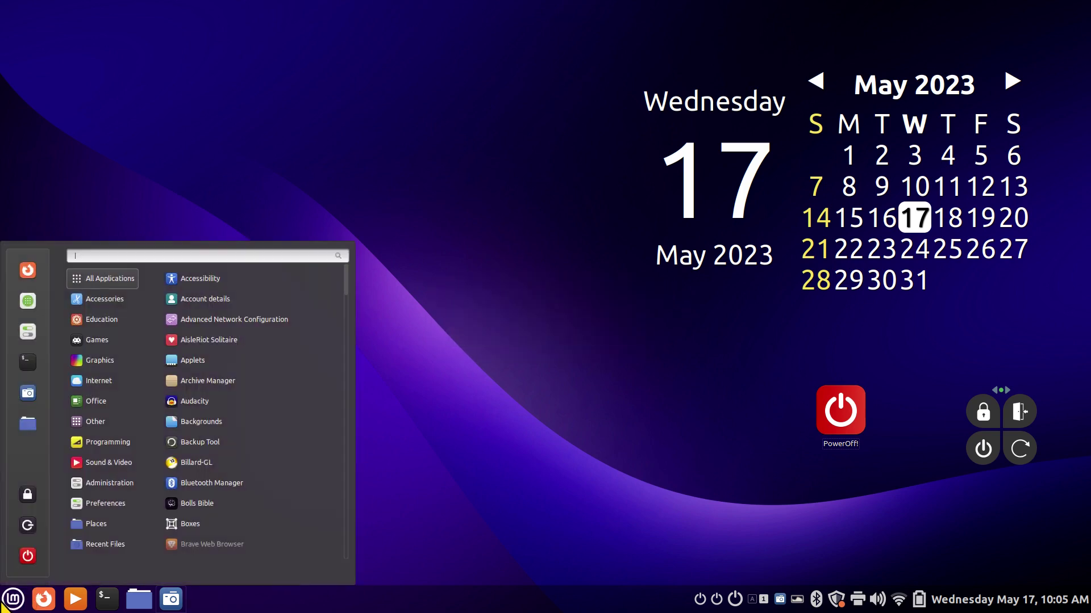
click(28, 555)
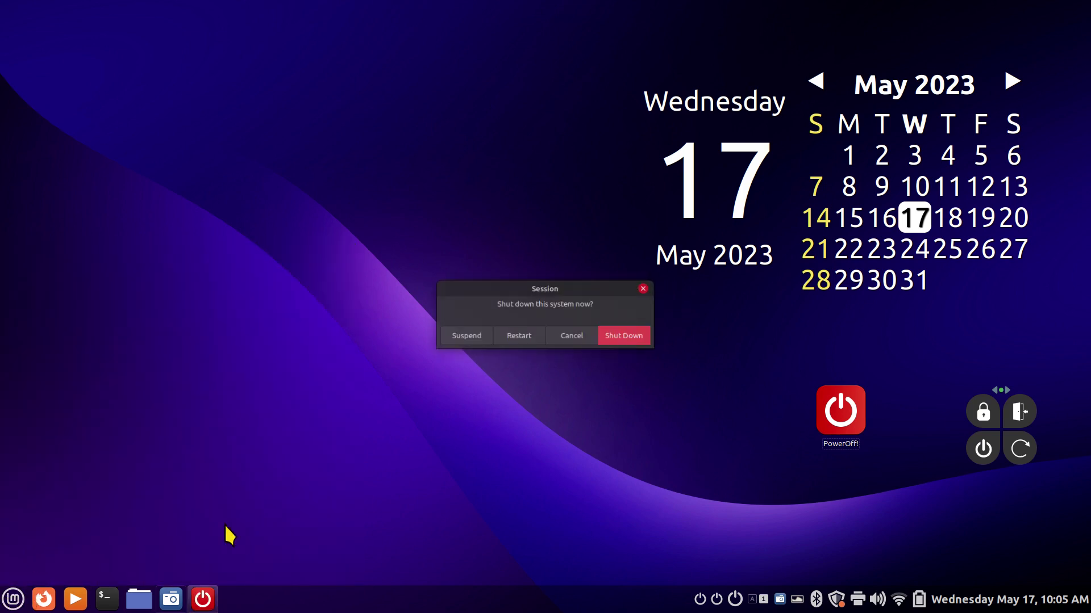
click(643, 289)
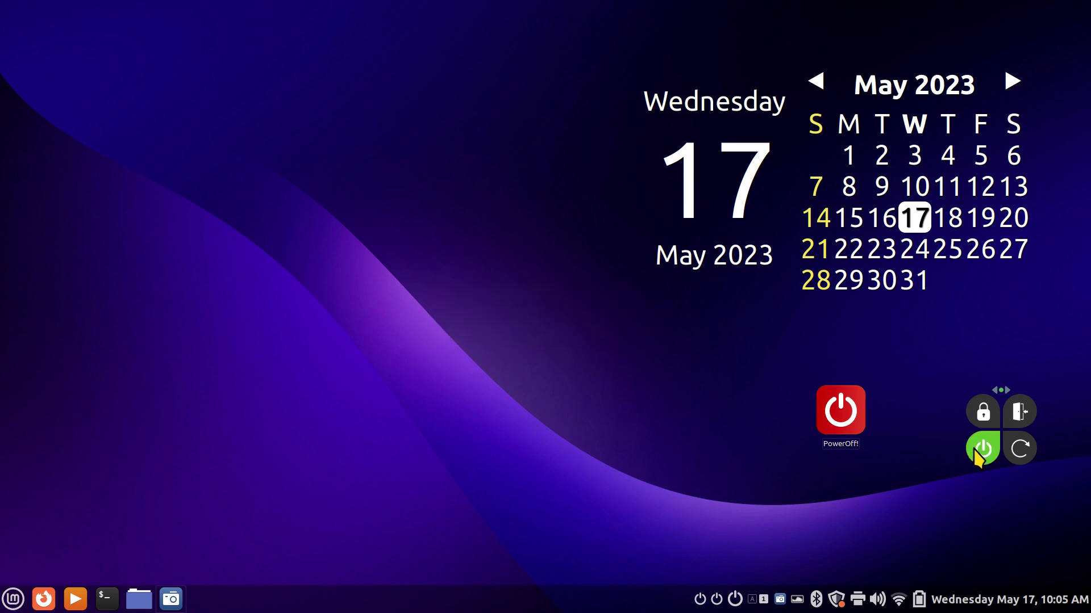
click(981, 450)
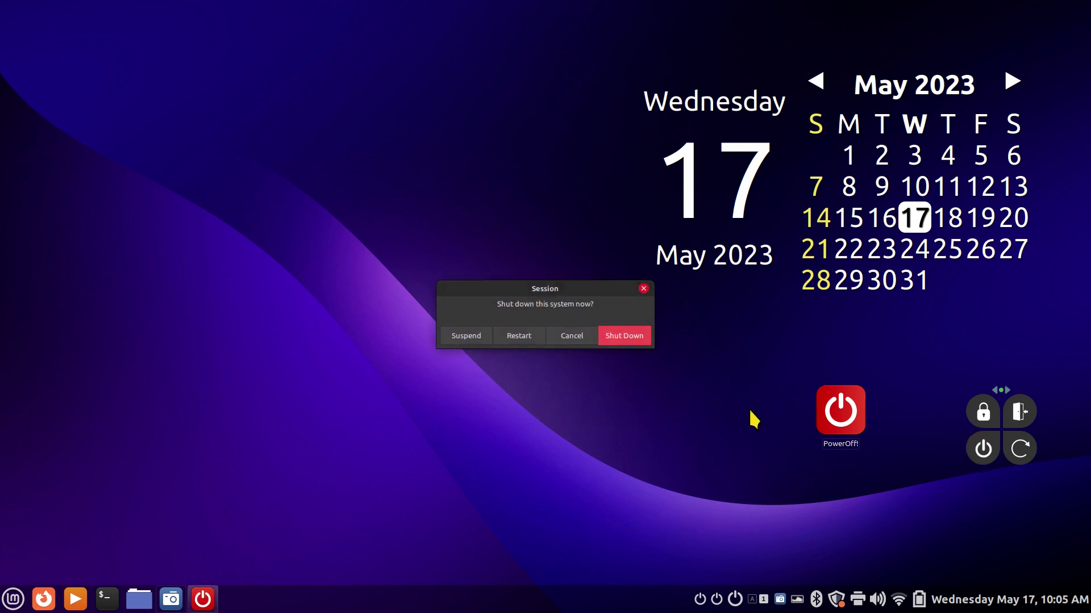
click(643, 288)
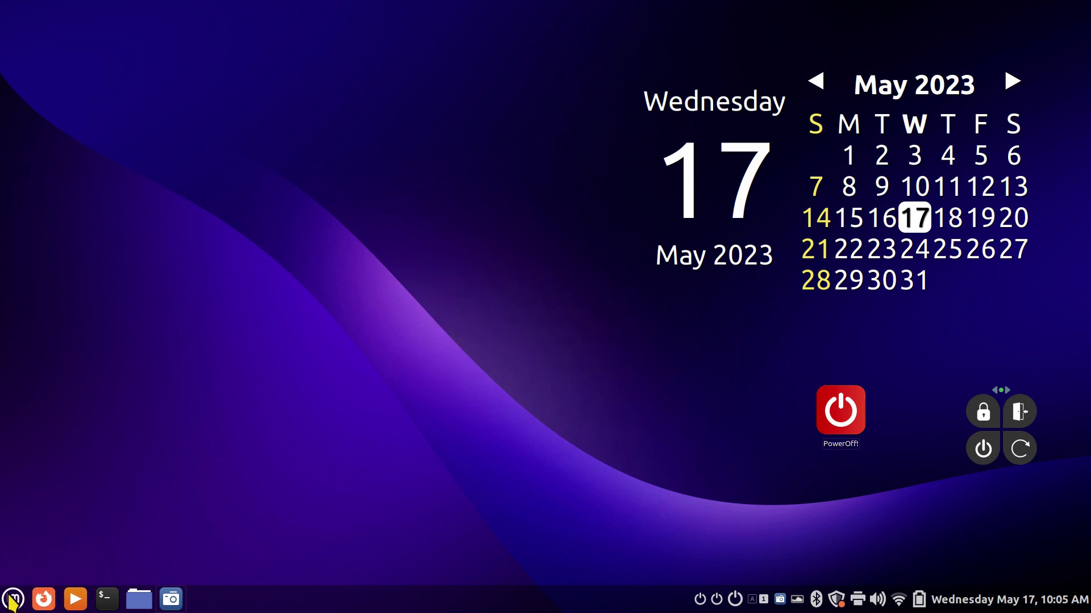
click(13, 599)
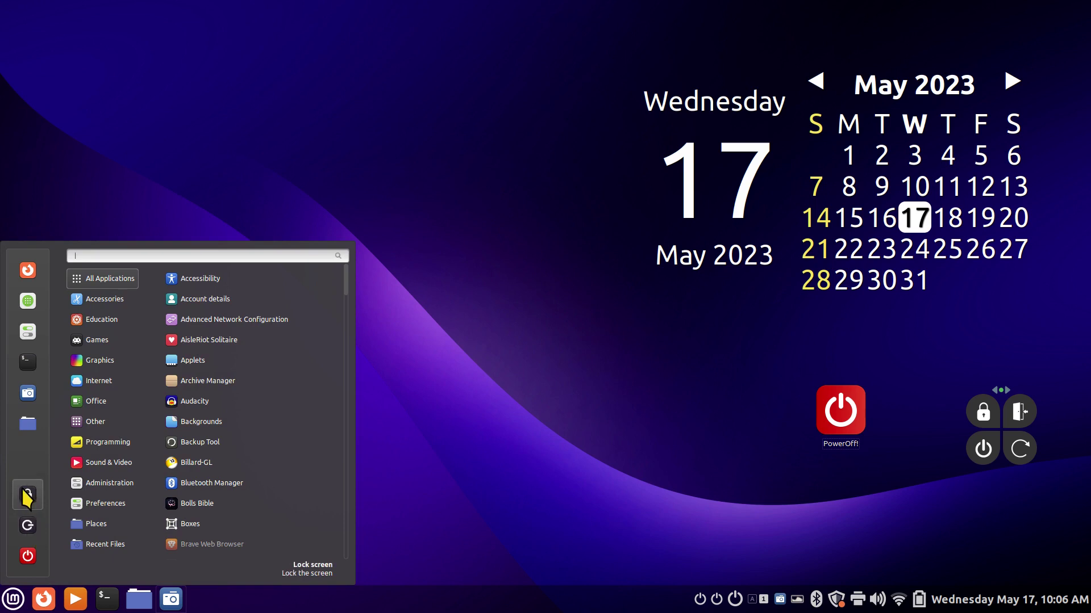
click(511, 457)
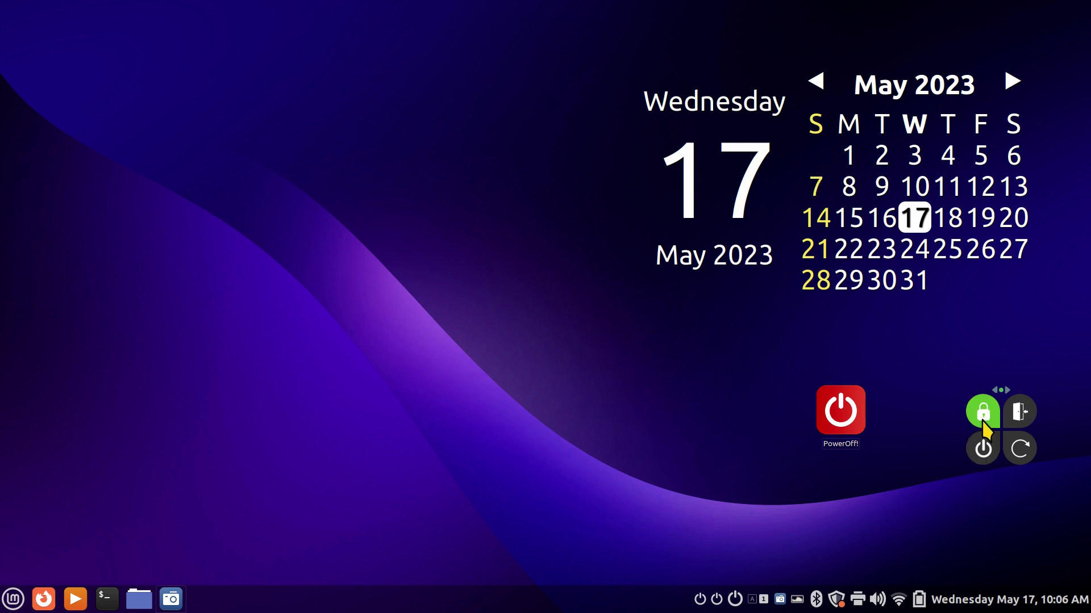
Preview the desktop power desklet's log-out, restart and shutdown prompts, cancelling each one
click(1021, 411)
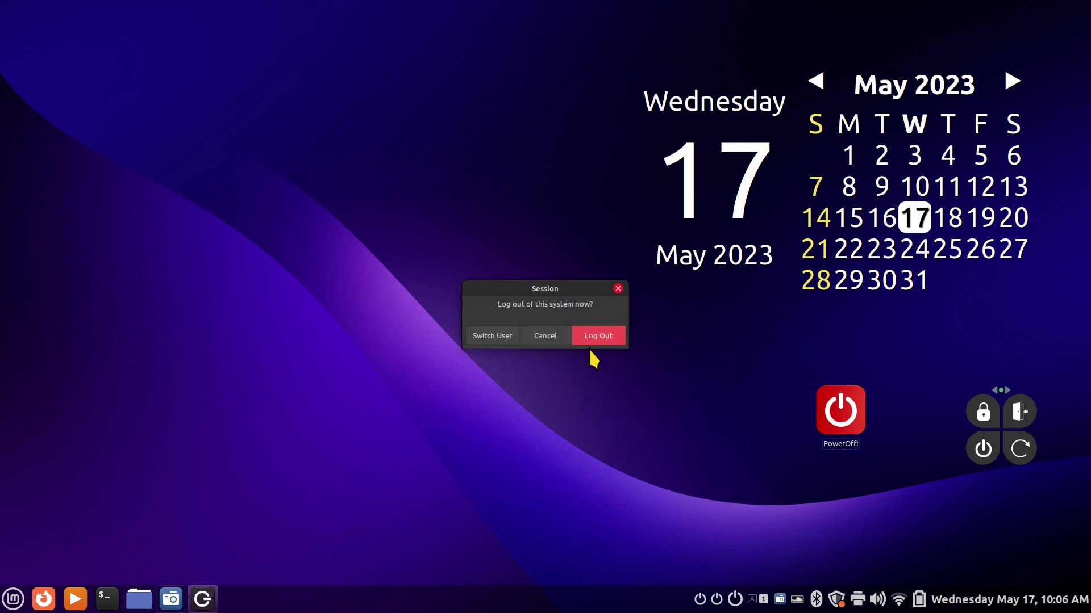
click(540, 339)
click(1019, 448)
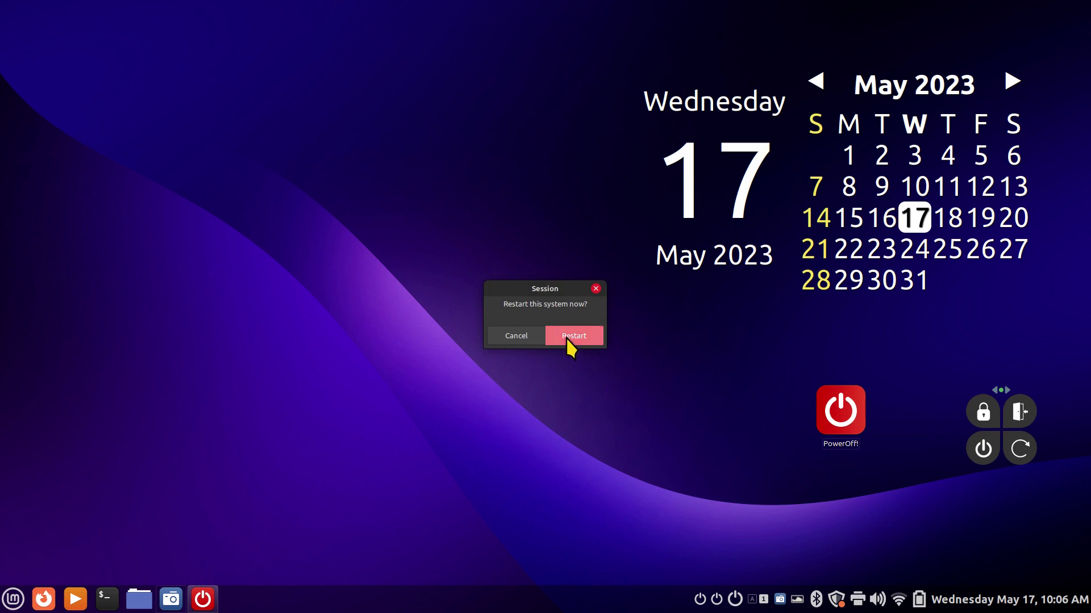
click(520, 340)
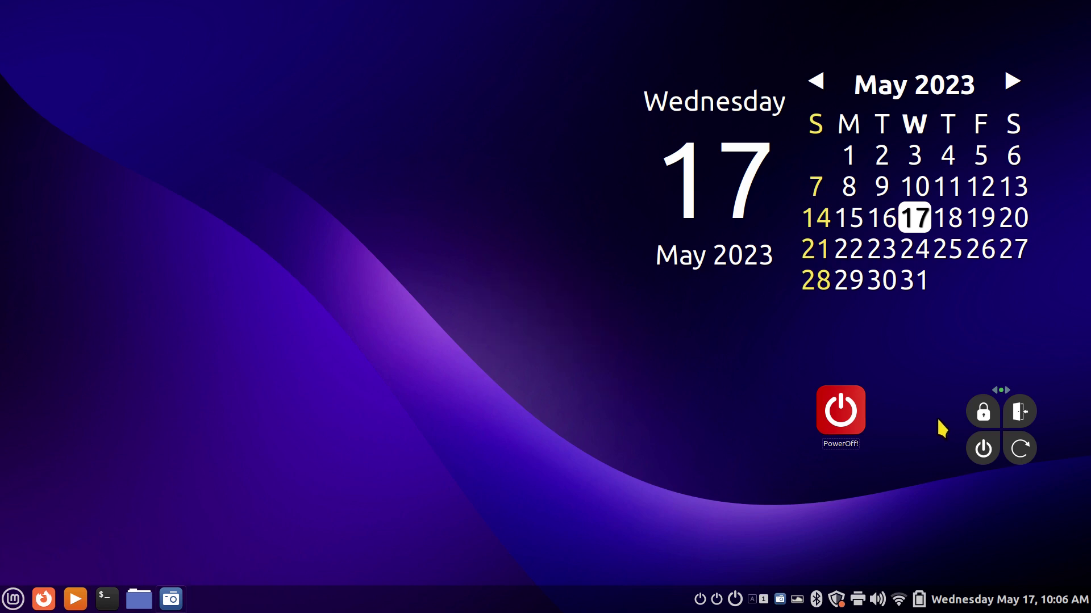
click(984, 448)
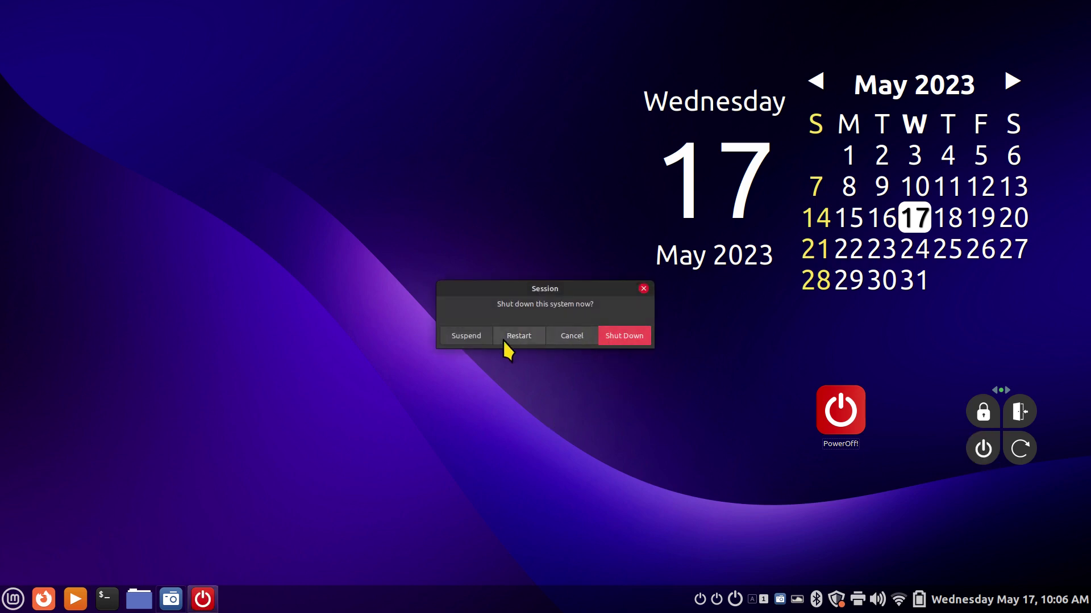
click(572, 336)
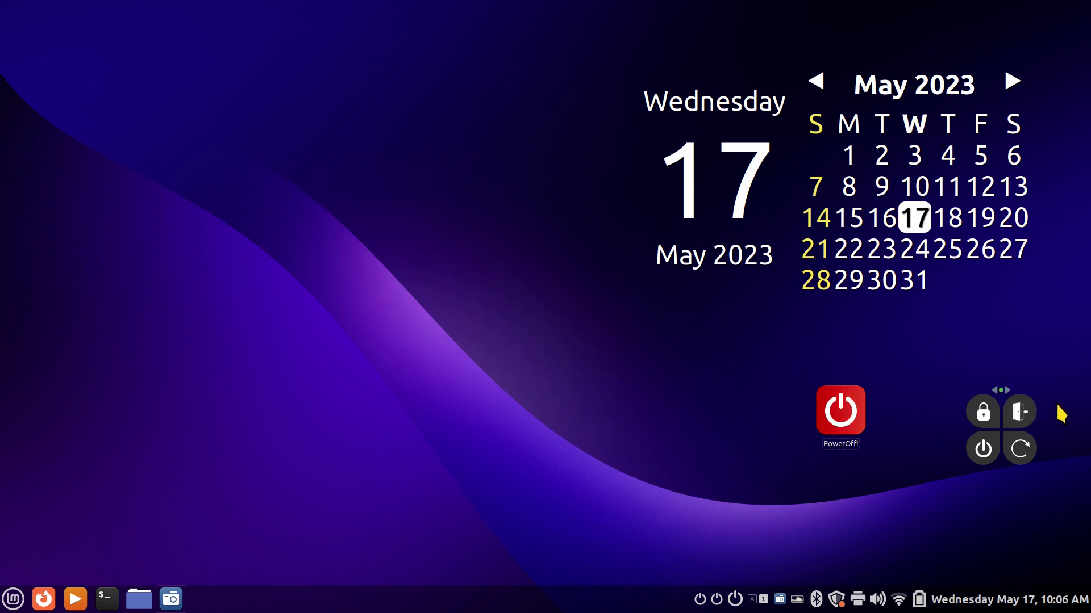
Look through the desktop options, the panel options and System Settings for ways to reach Desklets, closing each again
right_click(381, 180)
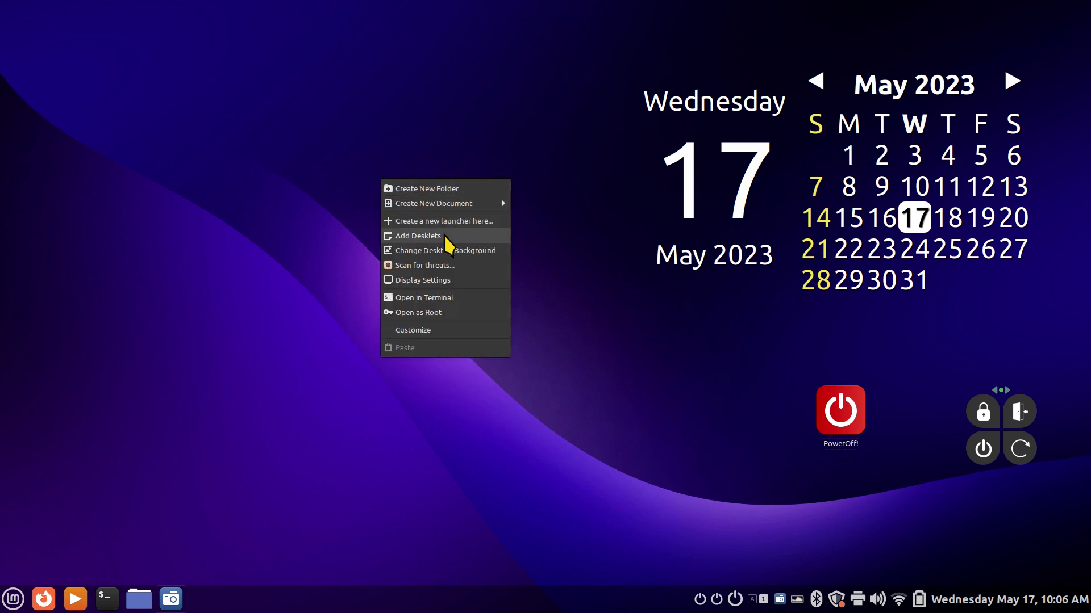
click(606, 431)
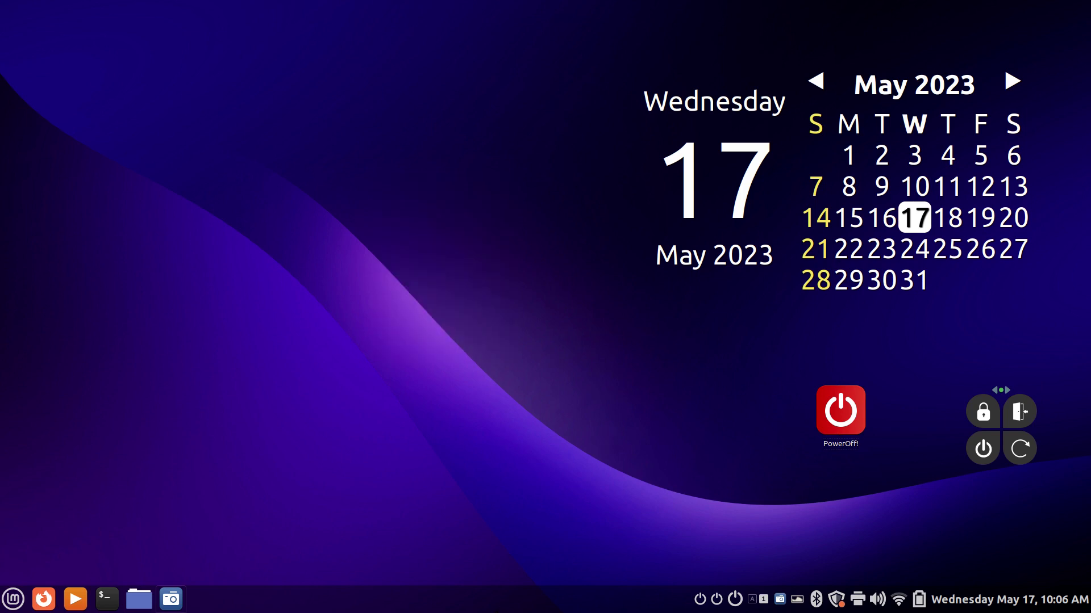
right_click(506, 599)
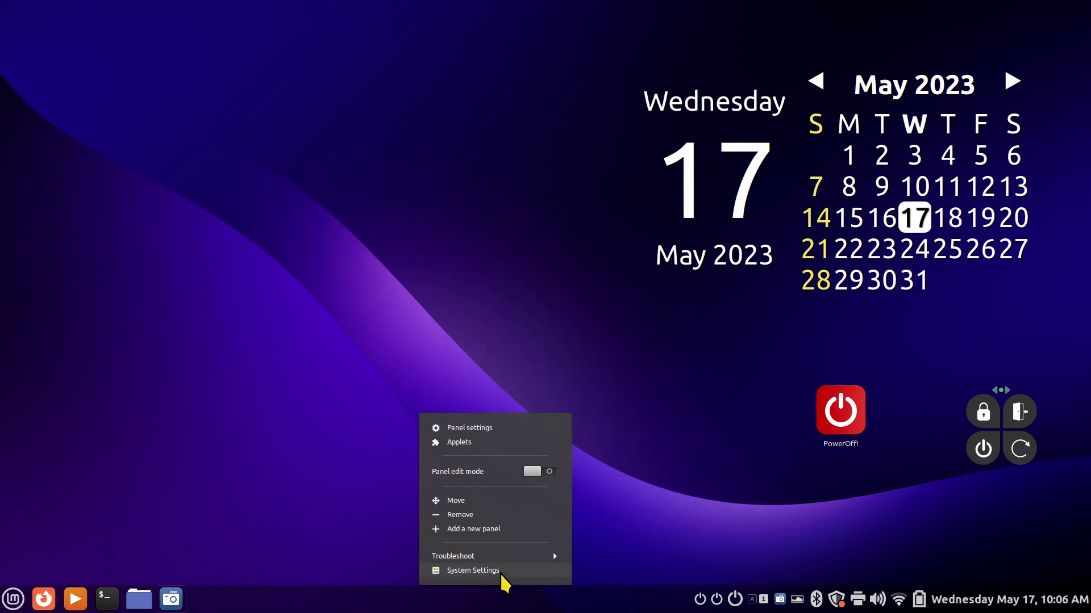
click(195, 450)
click(12, 599)
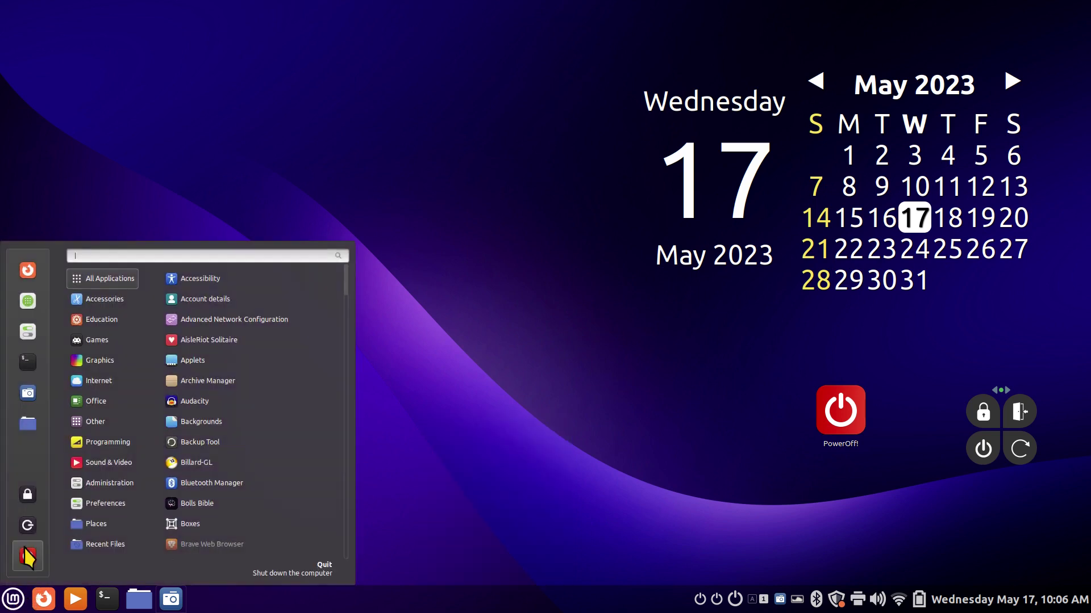
click(29, 331)
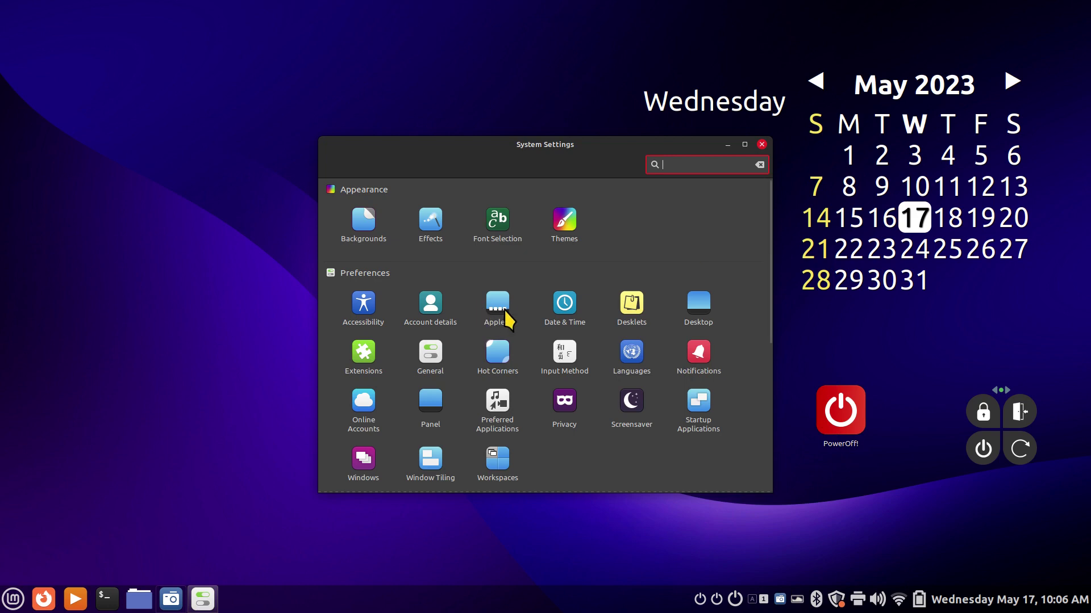
click(761, 145)
Open the Desklets manager from the desktop and uninstall the Mintoo - The Mint Assistant desklet
right_click(362, 98)
click(399, 153)
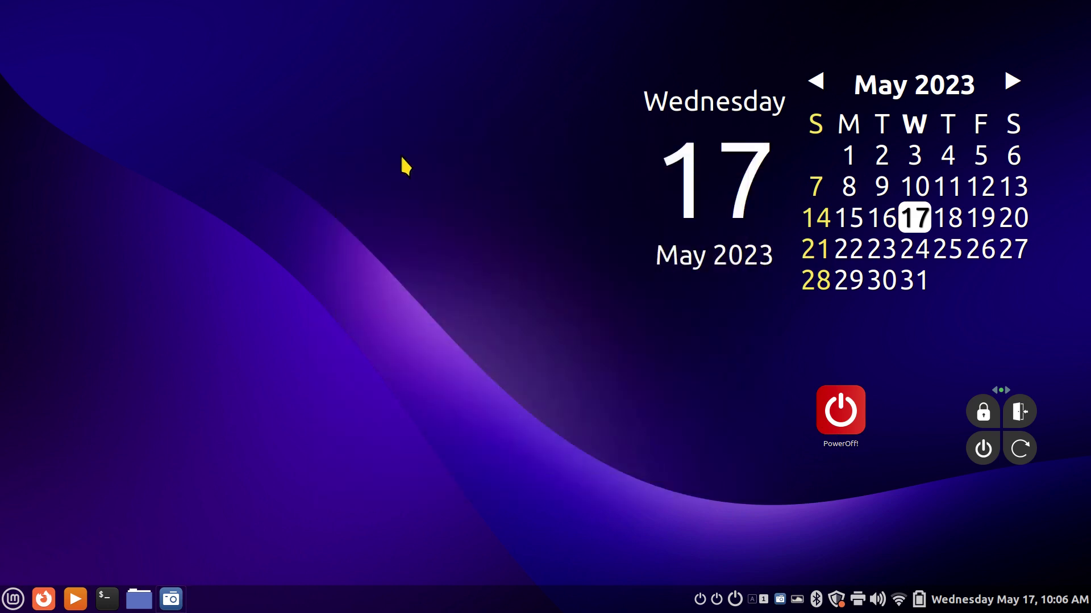
mouse_move(627, 145)
mouse_down()
mouse_move(511, 114)
mouse_move(484, 76)
mouse_up()
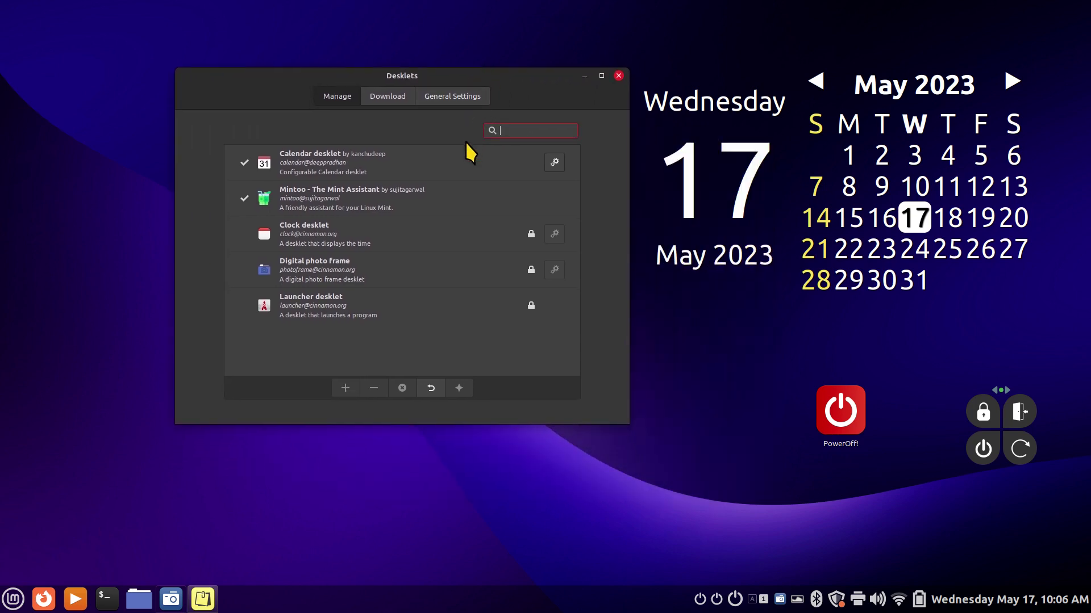
click(370, 203)
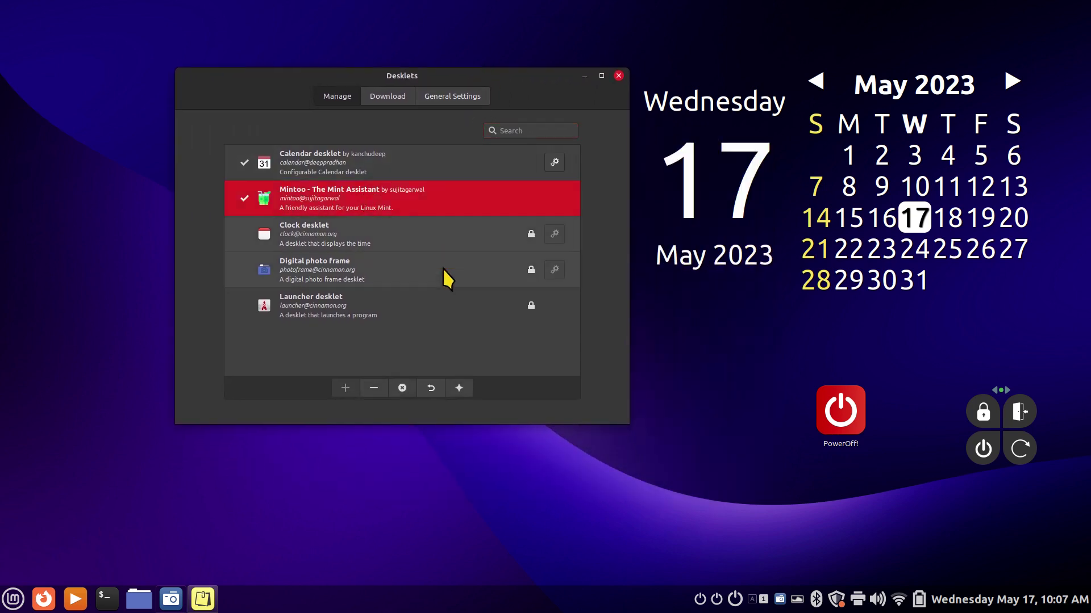
click(402, 389)
click(490, 293)
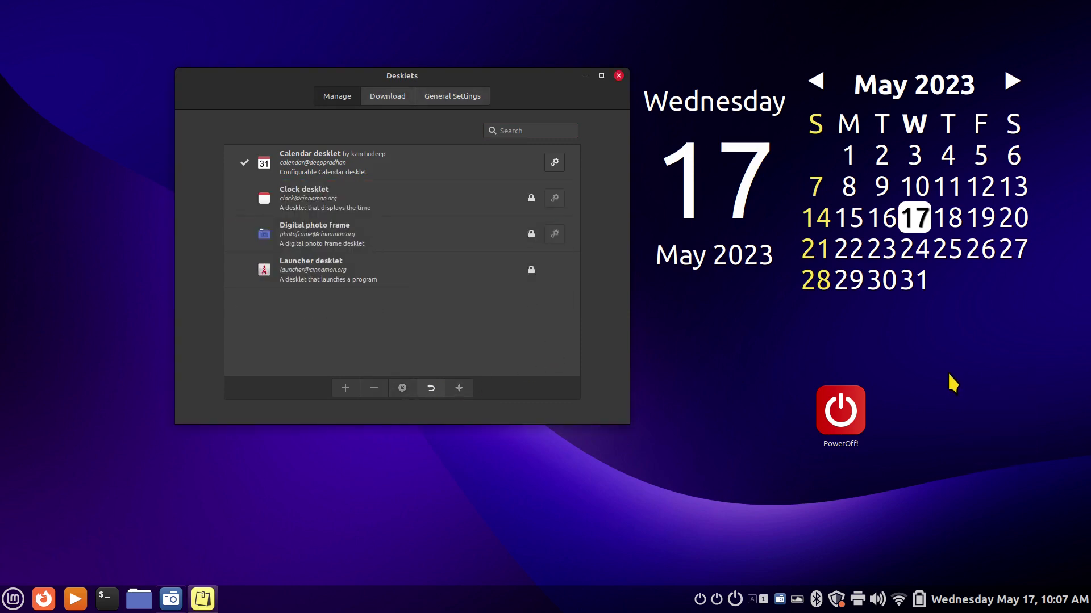
Remove the Calendar desklet from the desktop while keeping it installed, and reposition the Desklets window
click(292, 162)
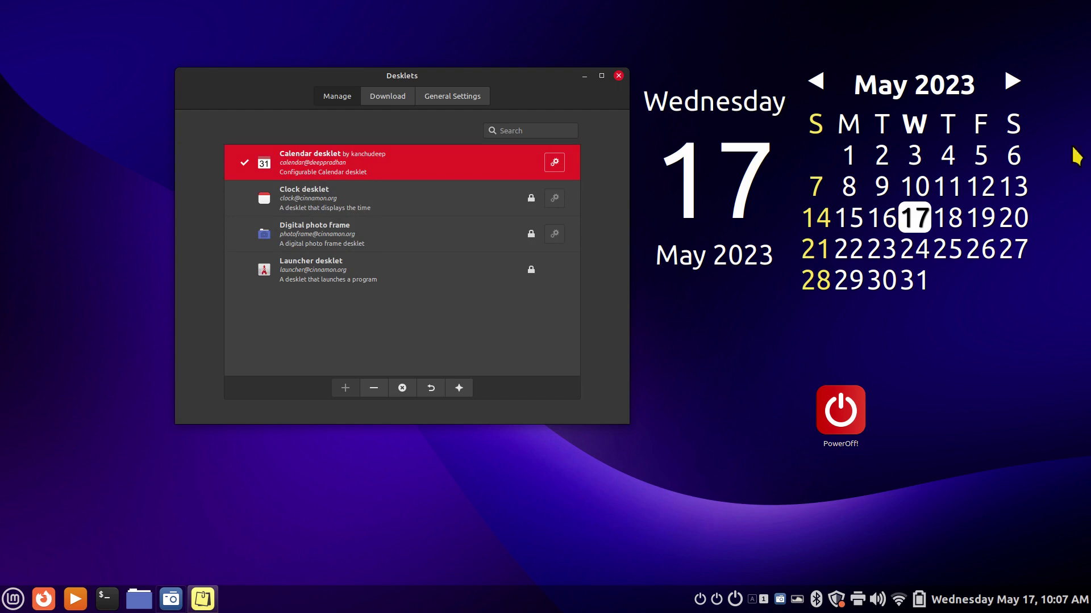
click(370, 388)
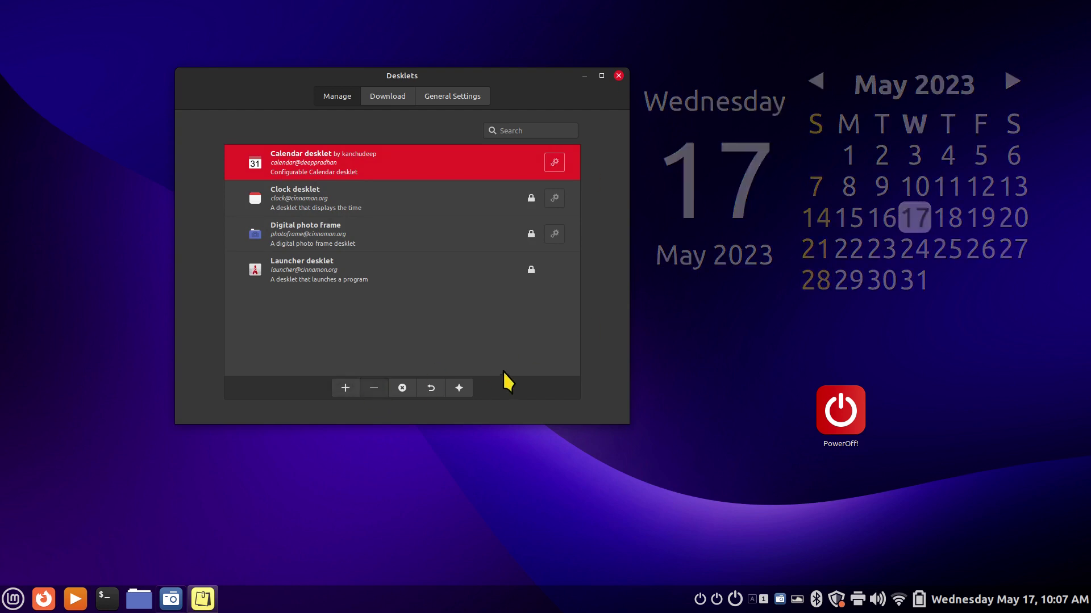
drag(309, 83, 592, 117)
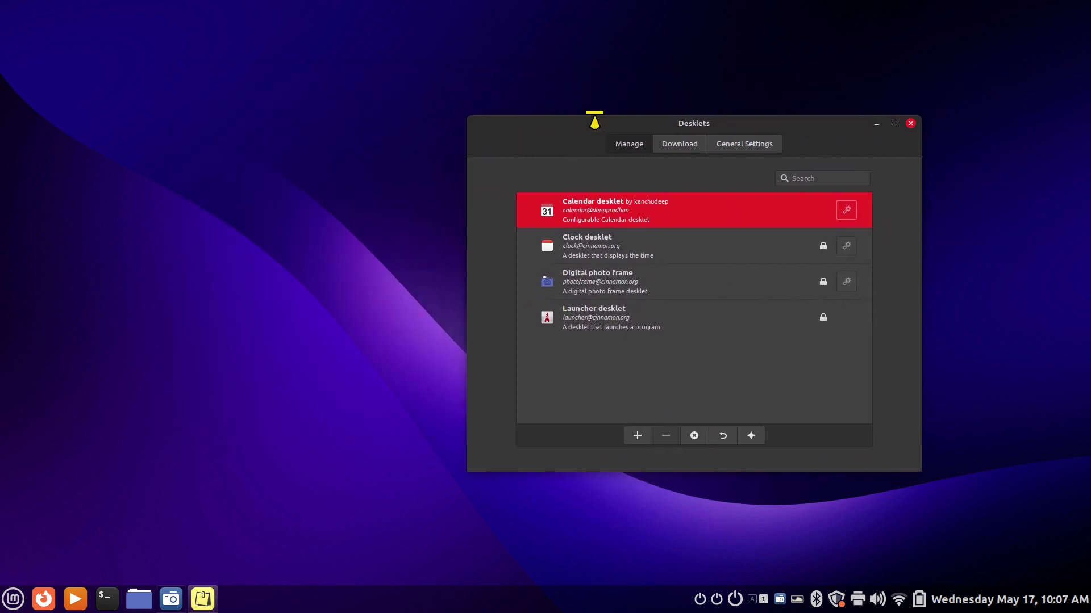
drag(843, 147, 845, 173)
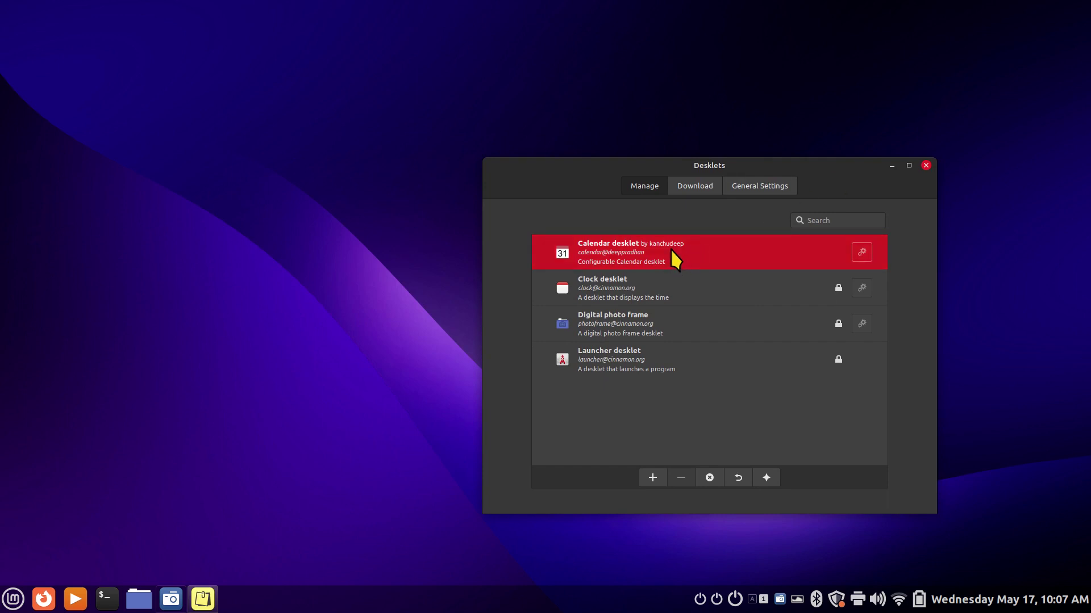
Inspect the Clock, Digital photo frame and Launcher desklets, and read what the Launcher desklet's lock symbol means
click(782, 281)
click(785, 321)
click(790, 373)
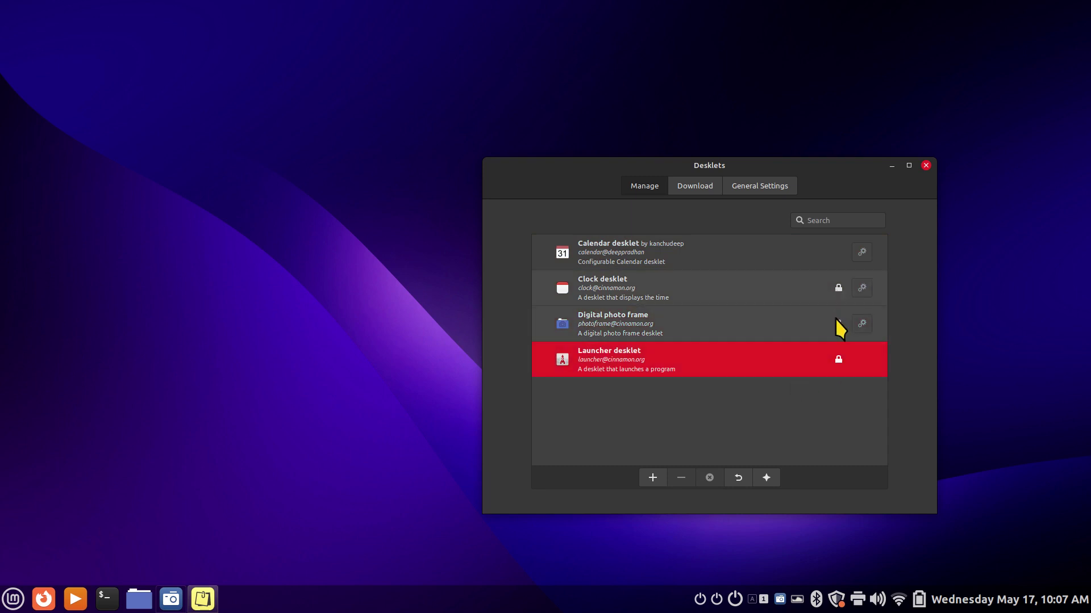
mouse_move(840, 357)
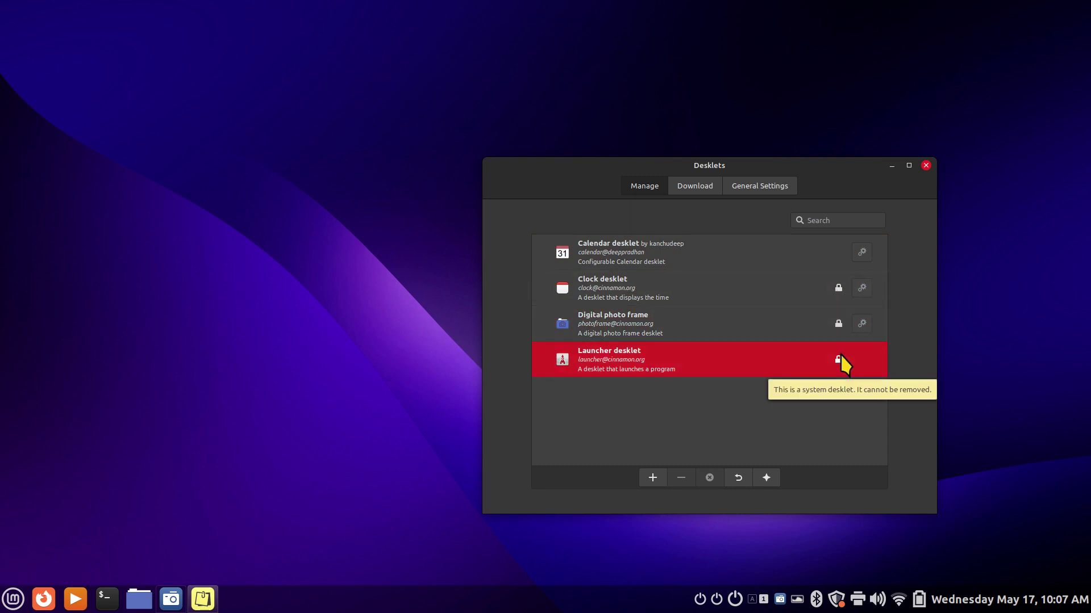
Search the downloadable desklets for "mint" and install Mintoo - The Mint Assistant
click(695, 186)
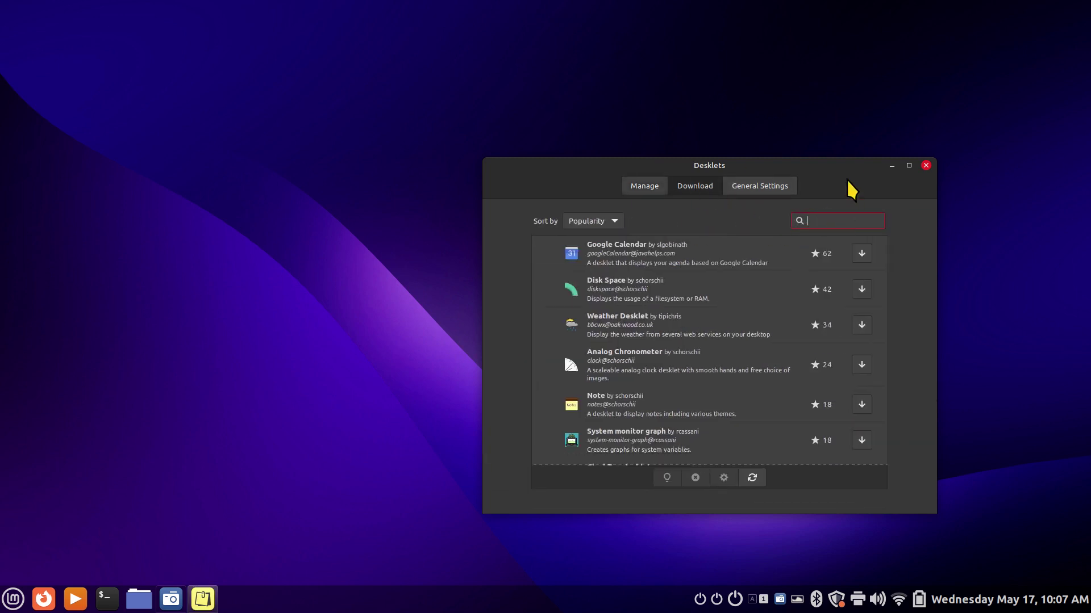
text(mint)
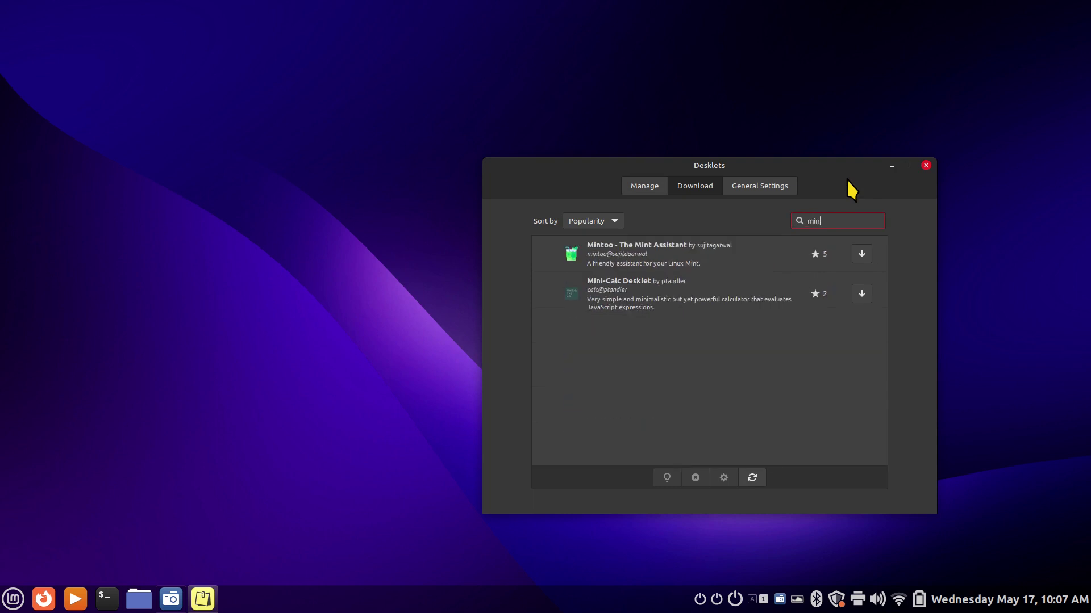
click(641, 255)
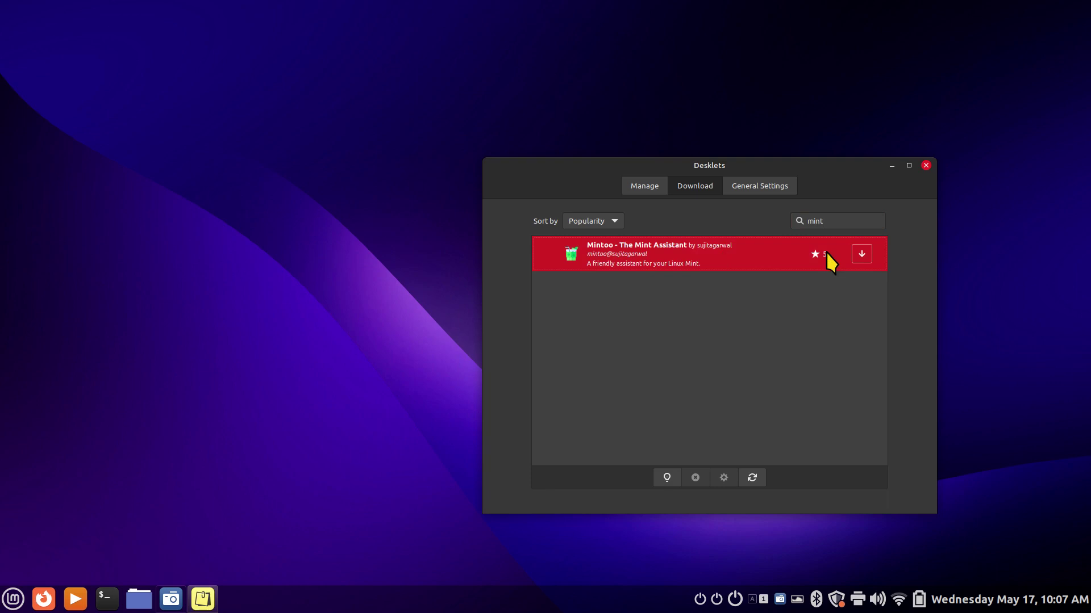
click(867, 257)
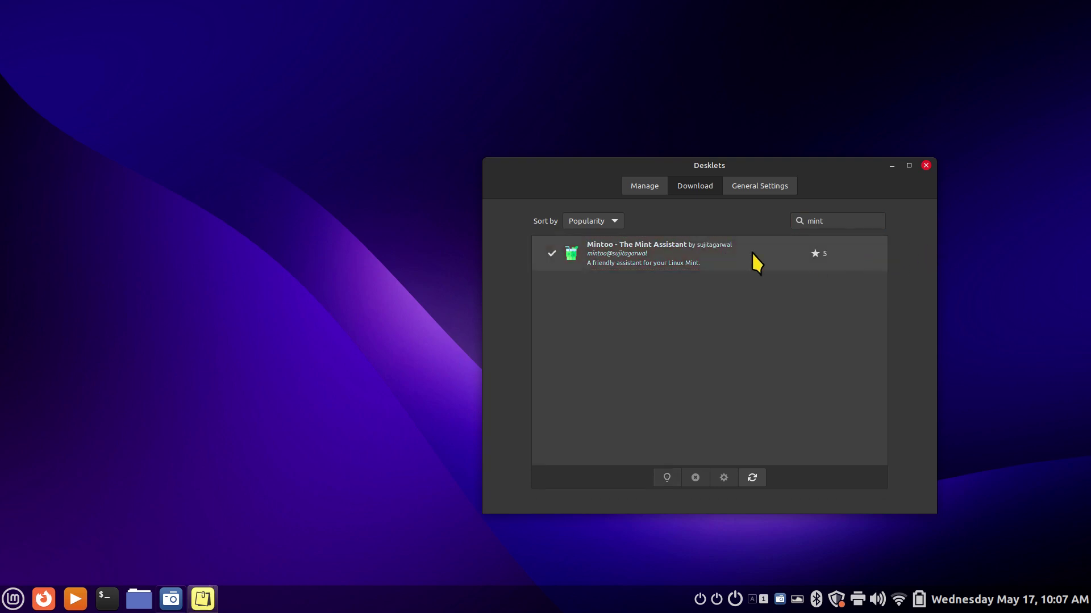
Add the installed Mintoo desklet to the desktop and place it beside the PowerOff! icon, shifting the Desklets window out of the way
click(636, 188)
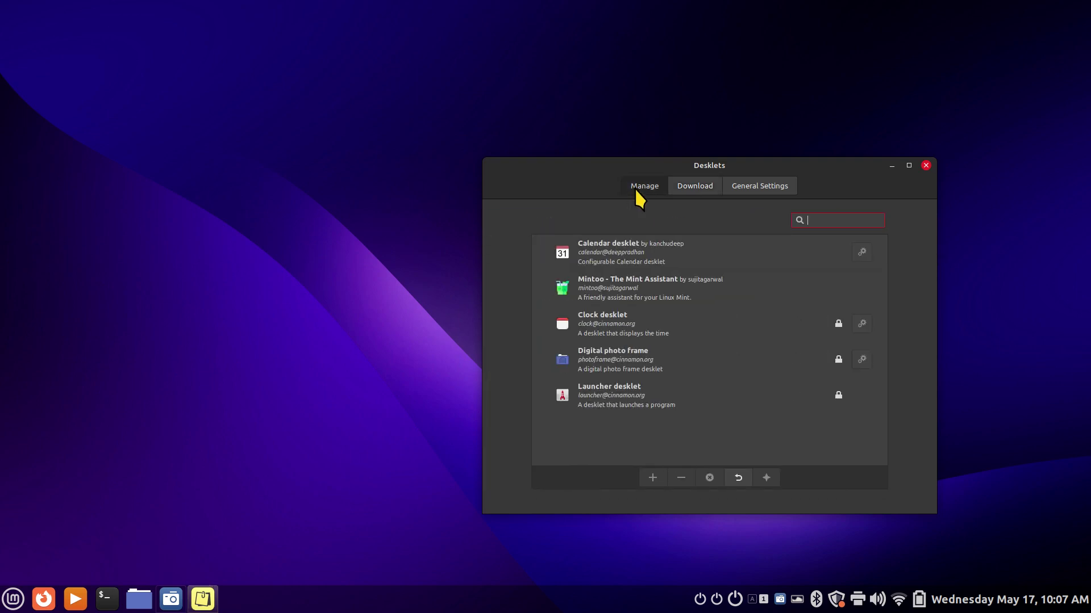
click(653, 288)
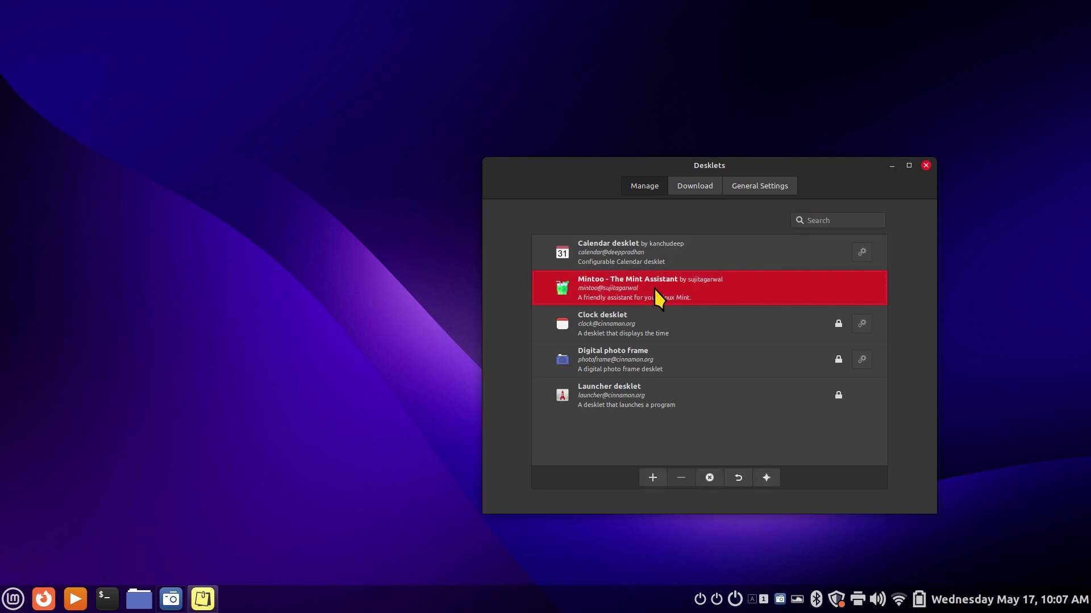
click(653, 478)
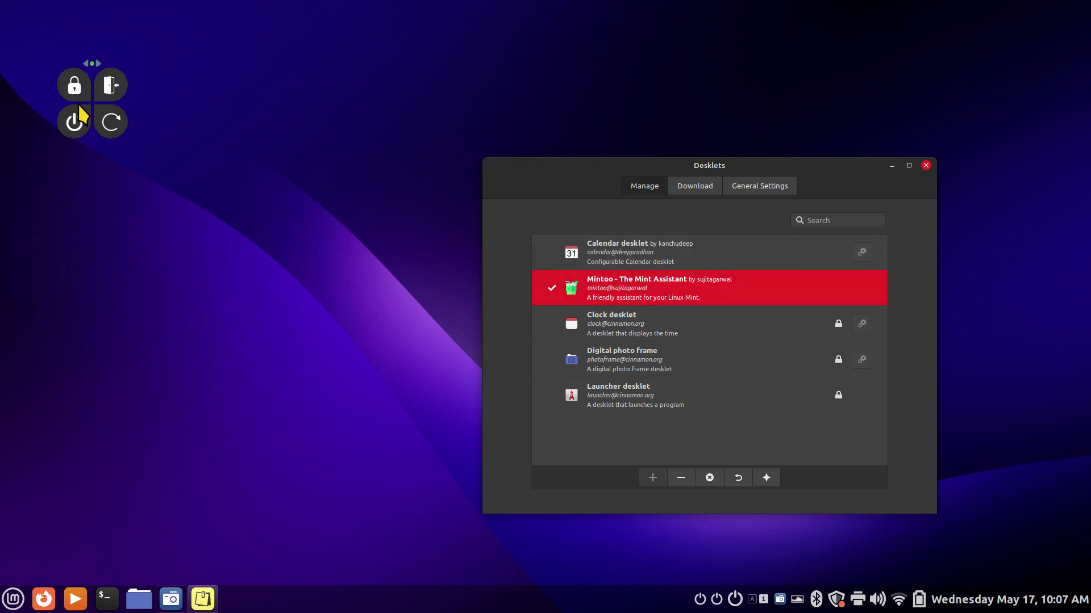
drag(567, 170, 298, 176)
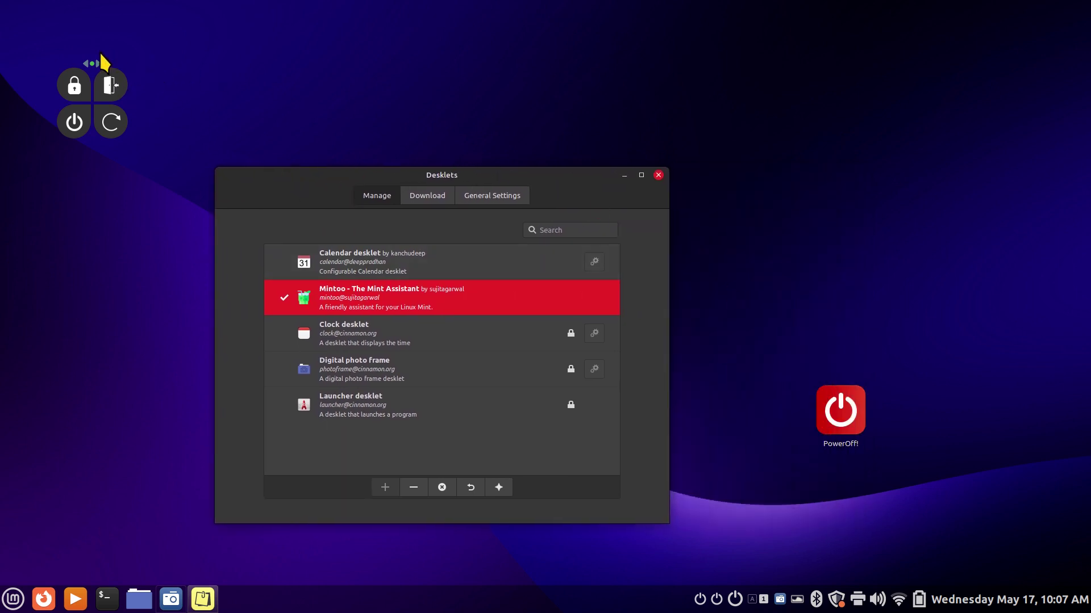
drag(94, 71, 997, 395)
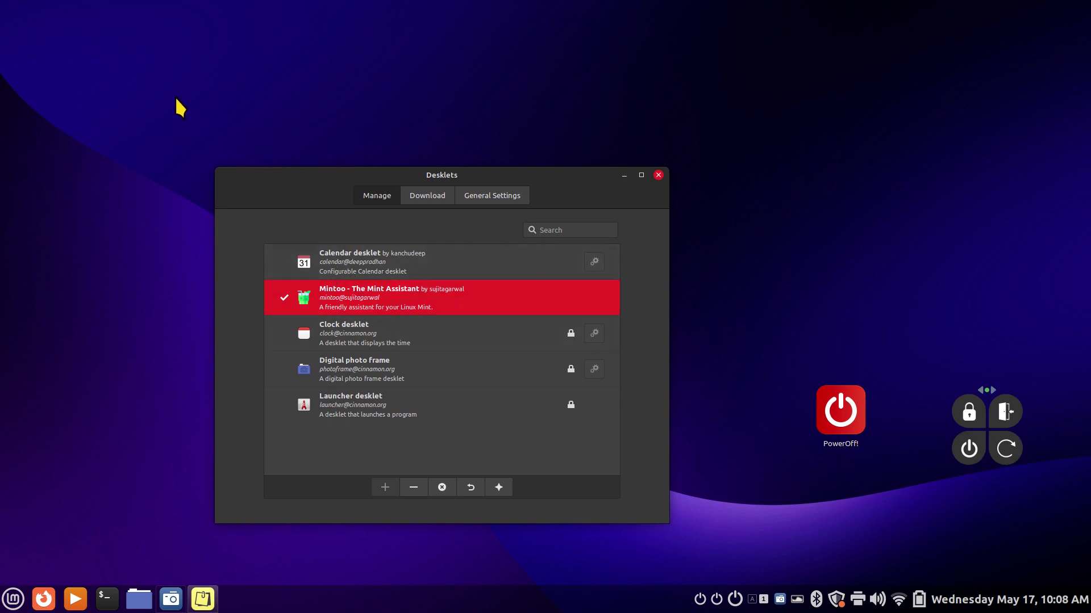
Add the Calendar desklet to the desktop and view its configuration settings
click(377, 255)
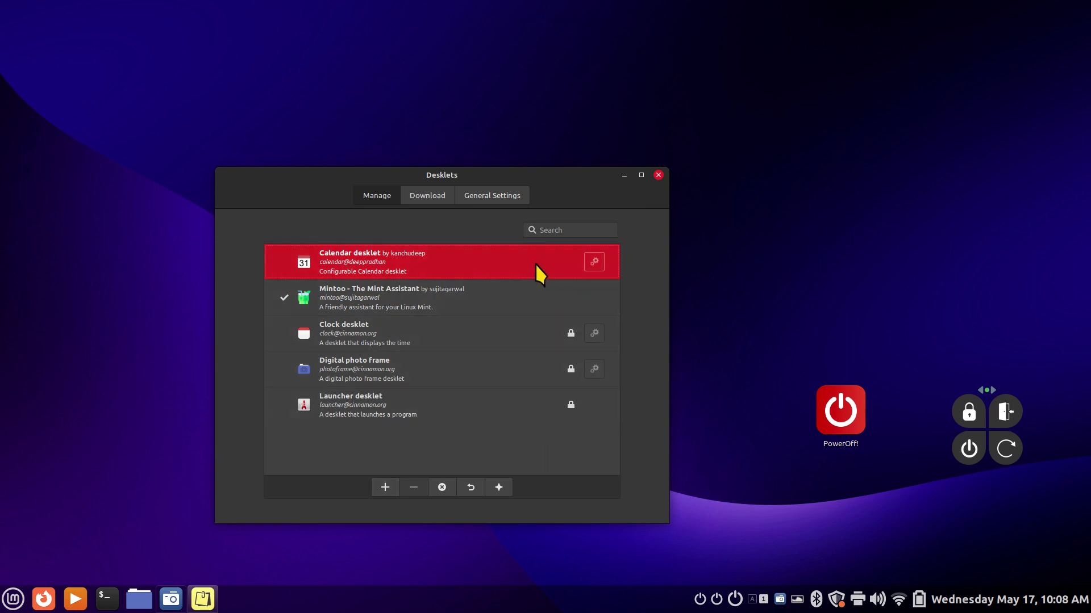
click(383, 487)
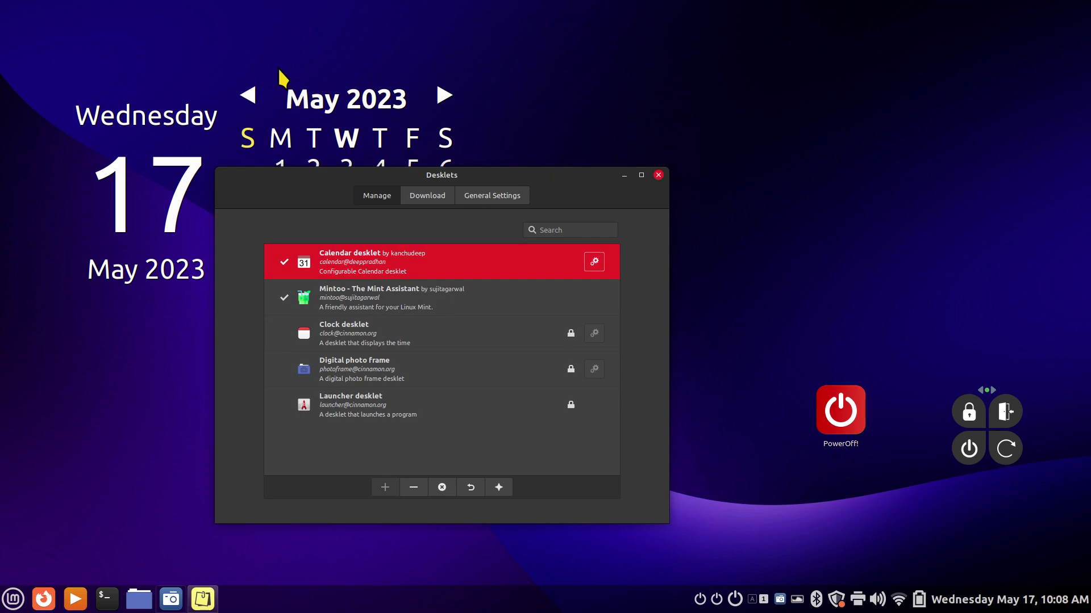
click(595, 263)
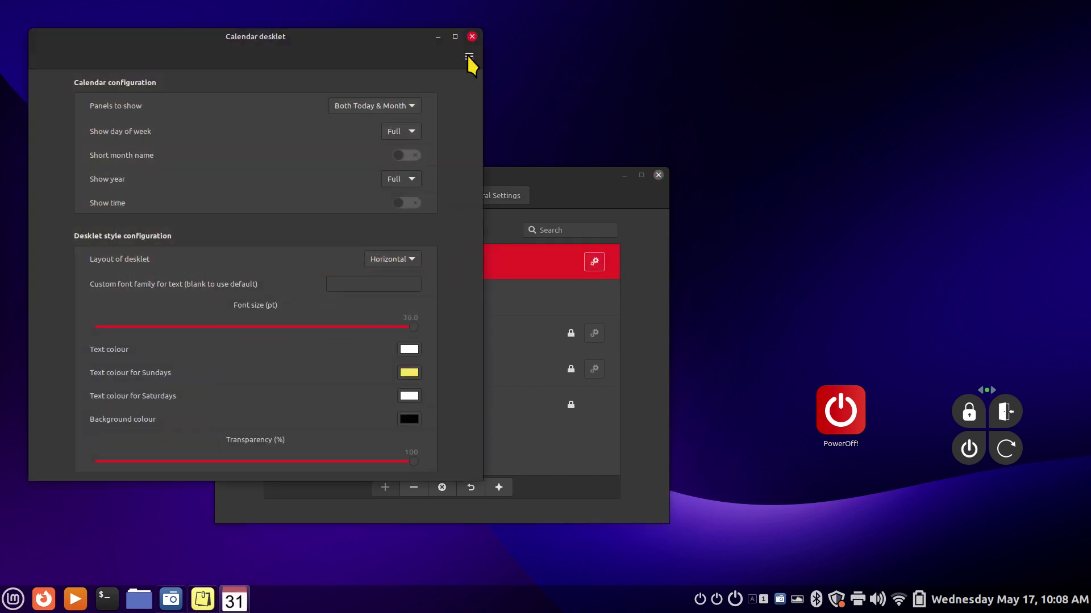
click(472, 36)
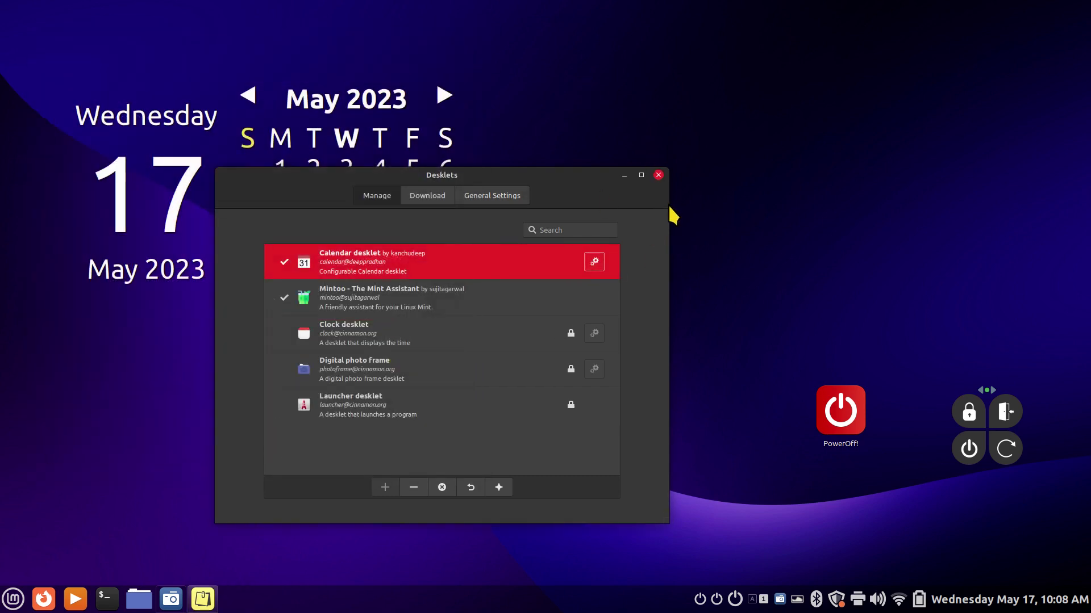
Close the Desklets window and move the calendar to the free desktop area above the PowerOff! icon and Mintoo desklet
click(659, 175)
drag(278, 177, 843, 178)
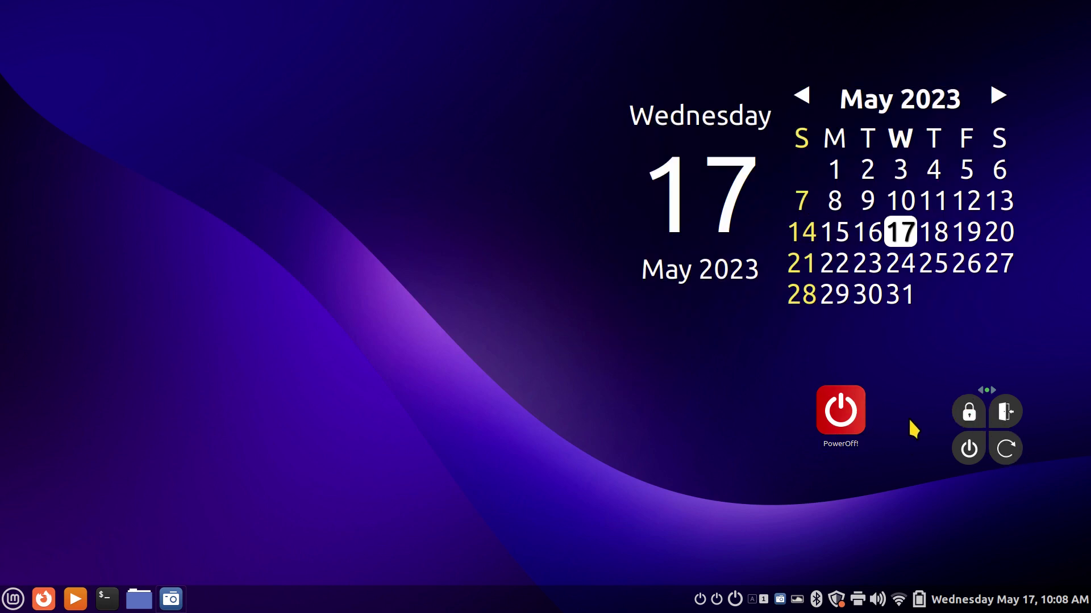
View the power options offered by the Shutdown Applet and the Shutdown Menu With Icons applet in the panel
click(700, 600)
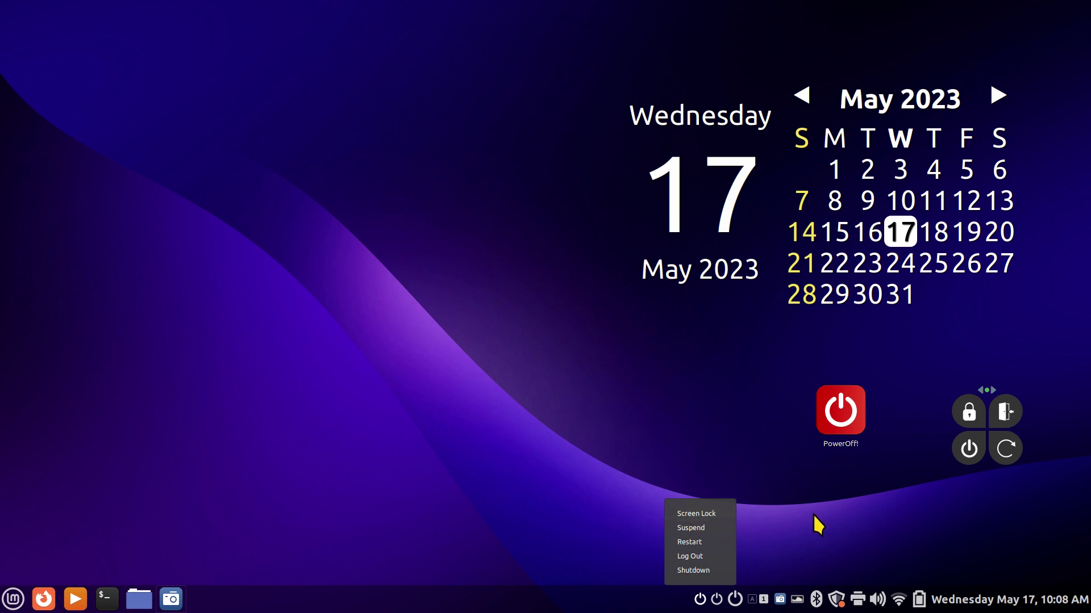
click(499, 441)
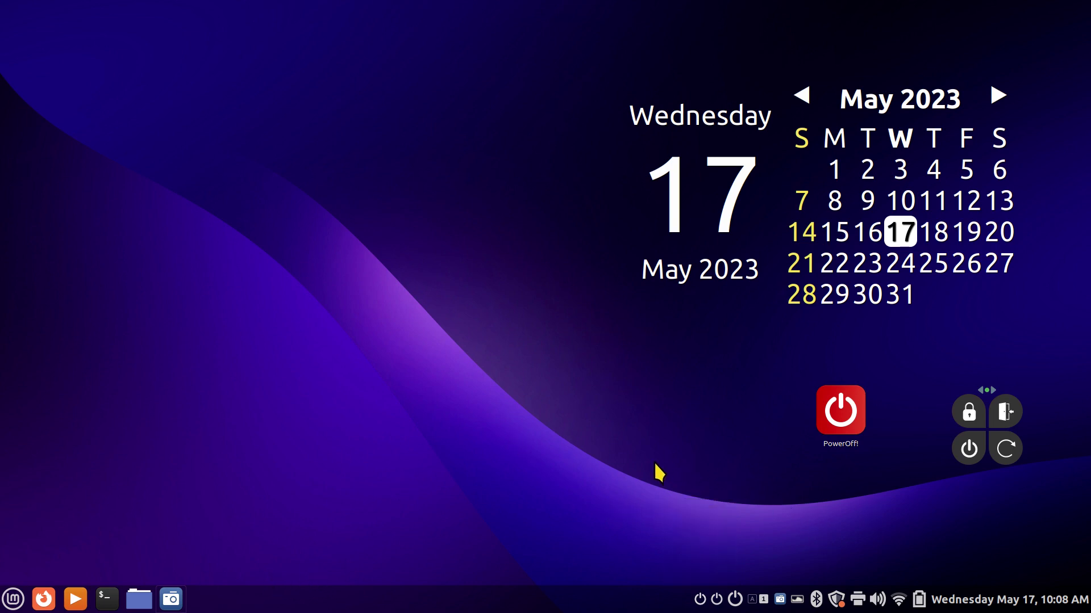
click(717, 601)
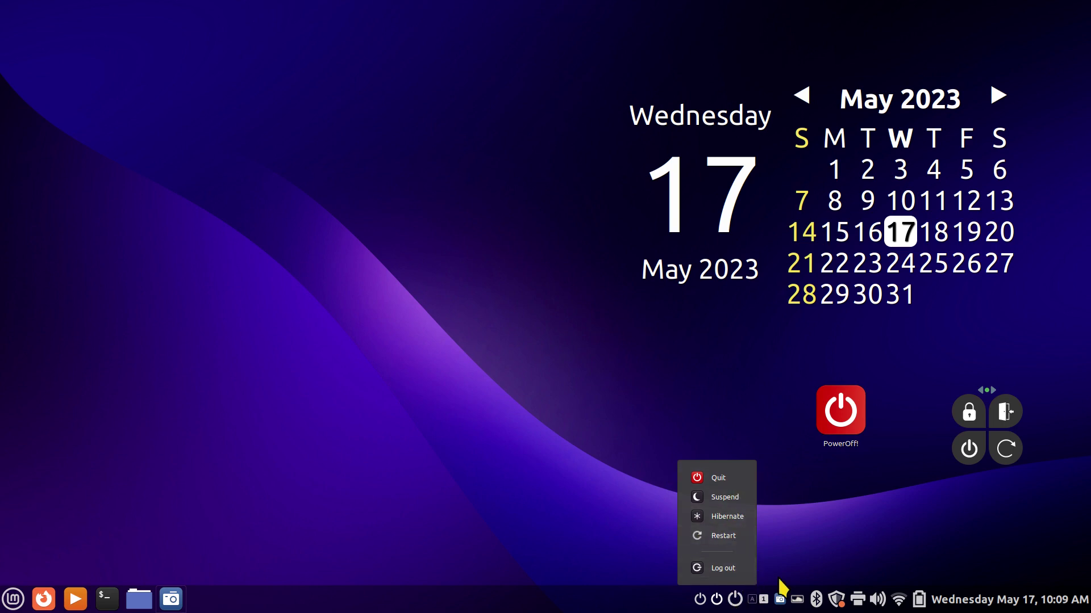
click(788, 514)
Try the Shutdown timer applet's delay at 120 minutes, return it to 0 and close its options
click(734, 599)
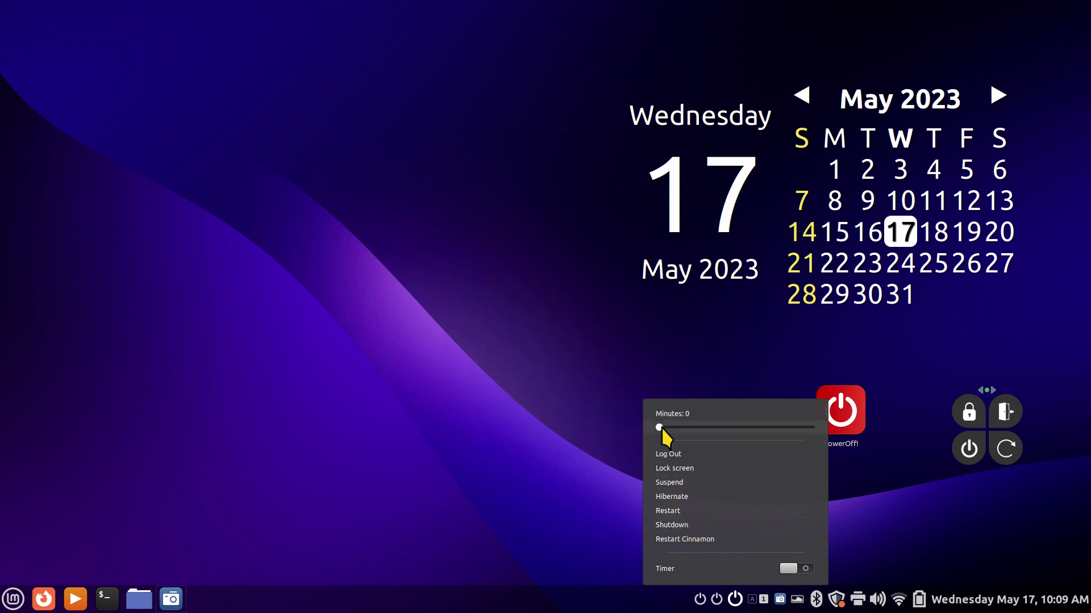
drag(660, 428, 815, 429)
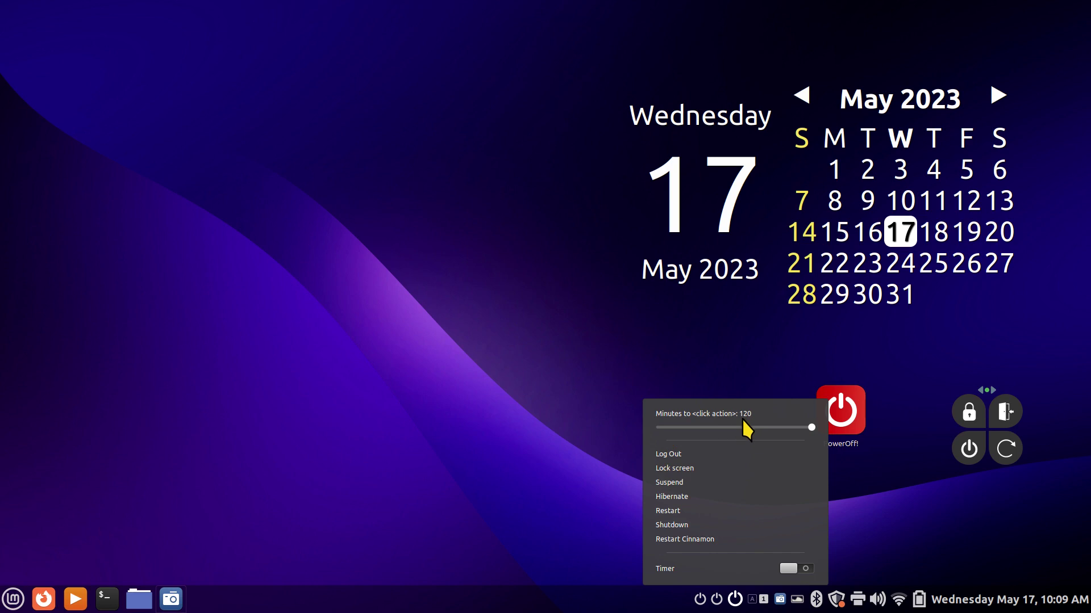
drag(811, 429, 569, 425)
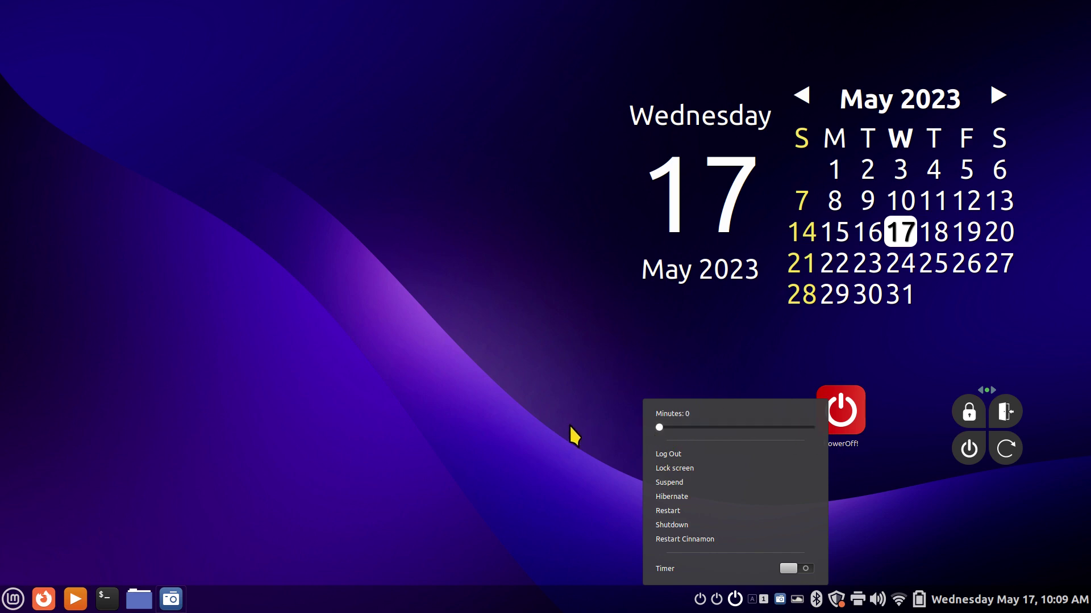
click(564, 427)
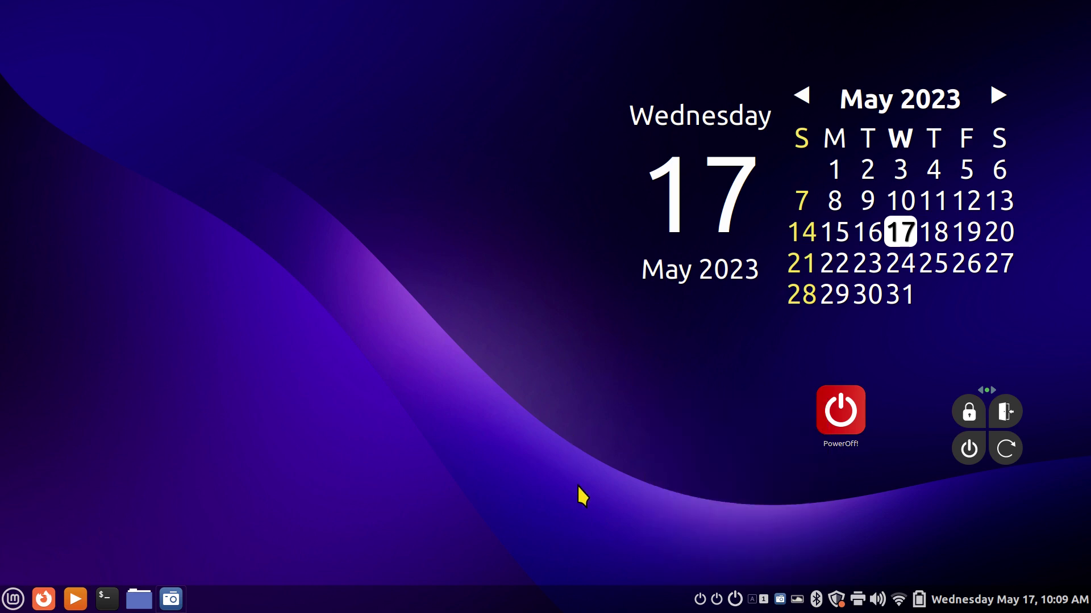
Check the context options of the Shutdown timer, Shutdown Menu With Icons and Shutdown Applet in the panel
right_click(735, 600)
click(522, 555)
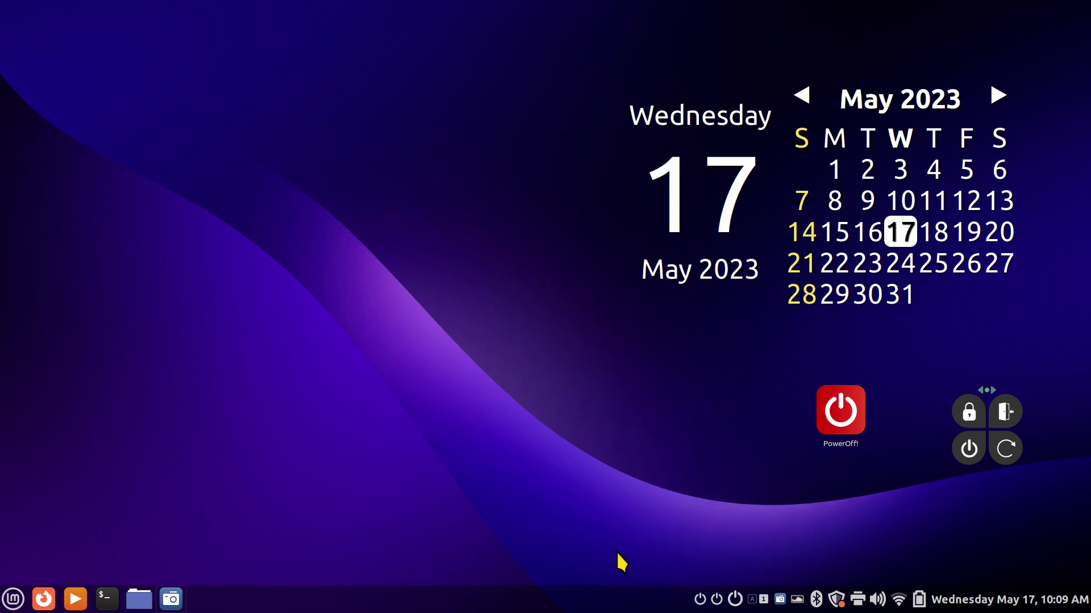
right_click(717, 601)
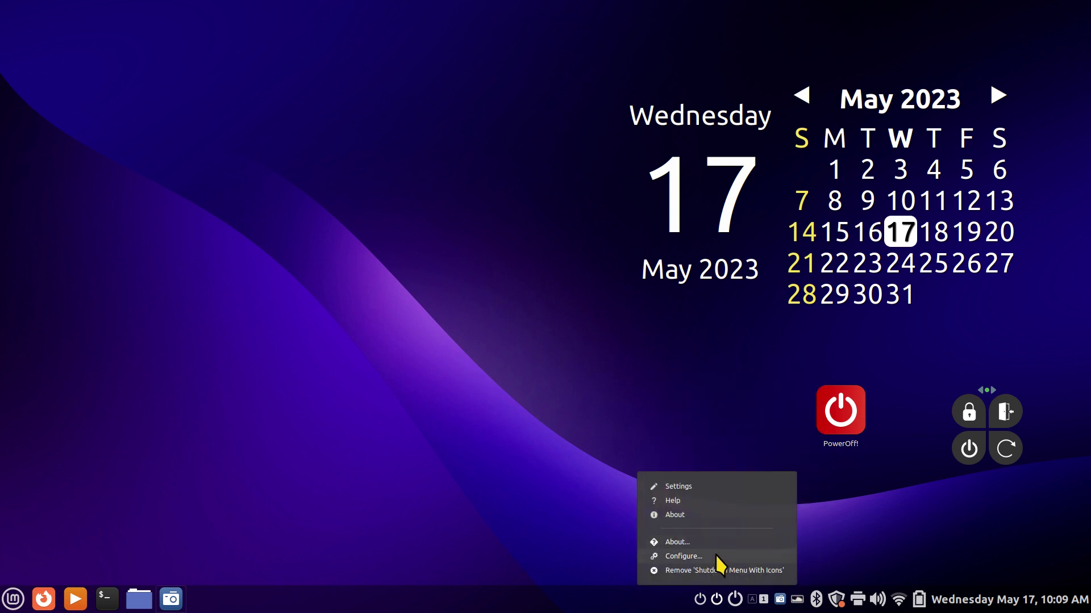
click(481, 513)
right_click(699, 603)
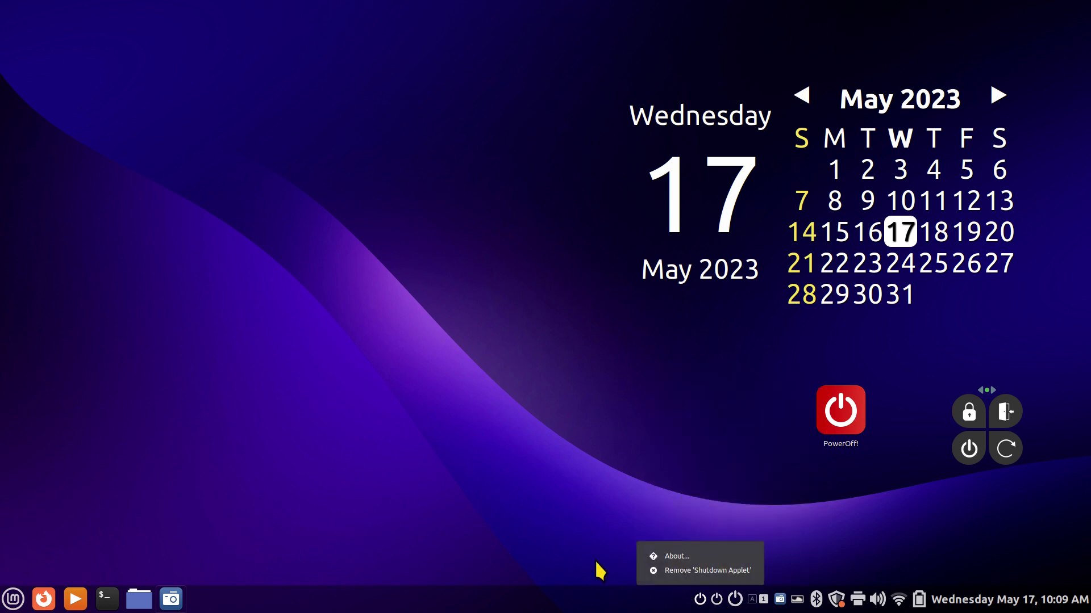
click(621, 493)
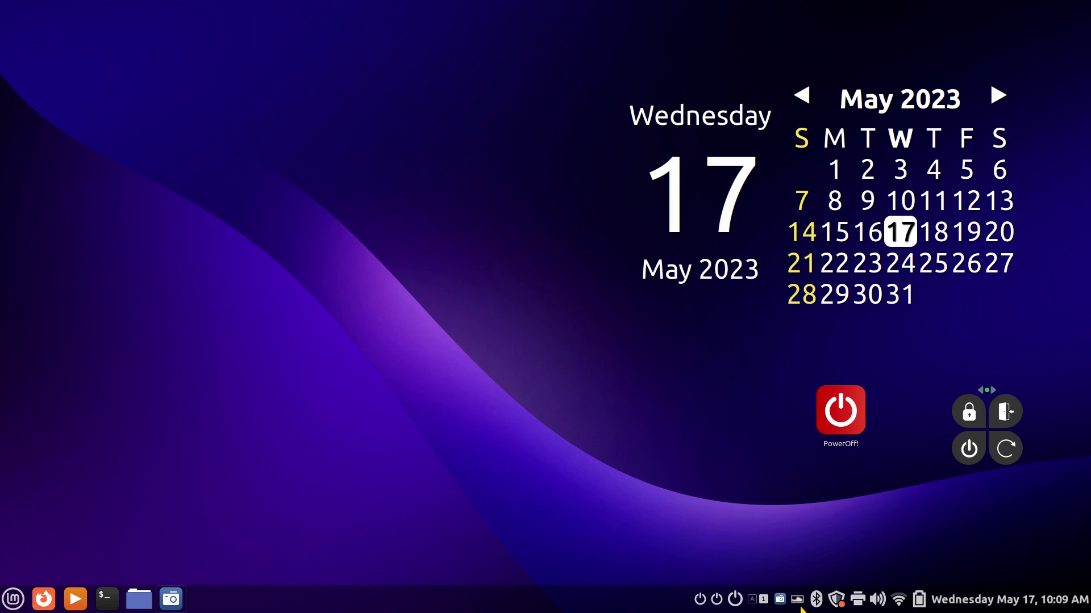
Open System Settings, glance at the Mint application menu, and go to the Applets section
right_click(547, 600)
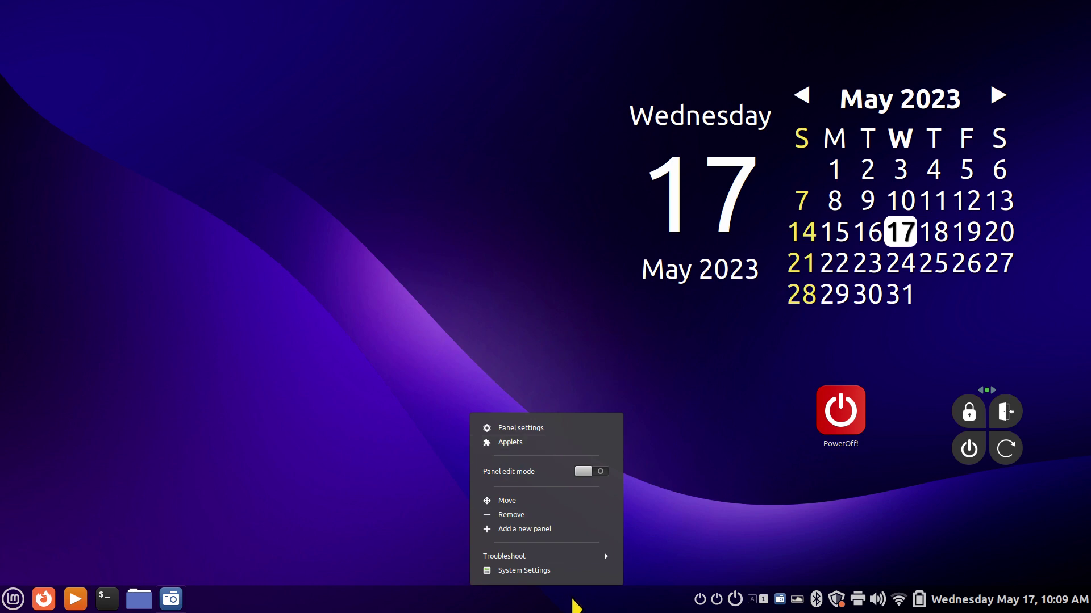
click(542, 571)
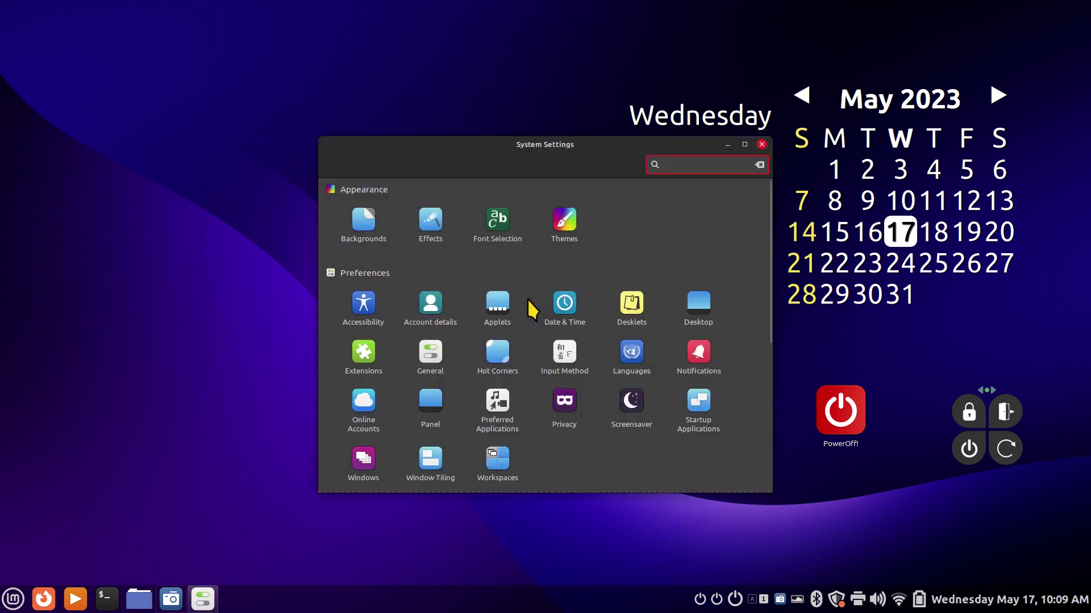
click(13, 598)
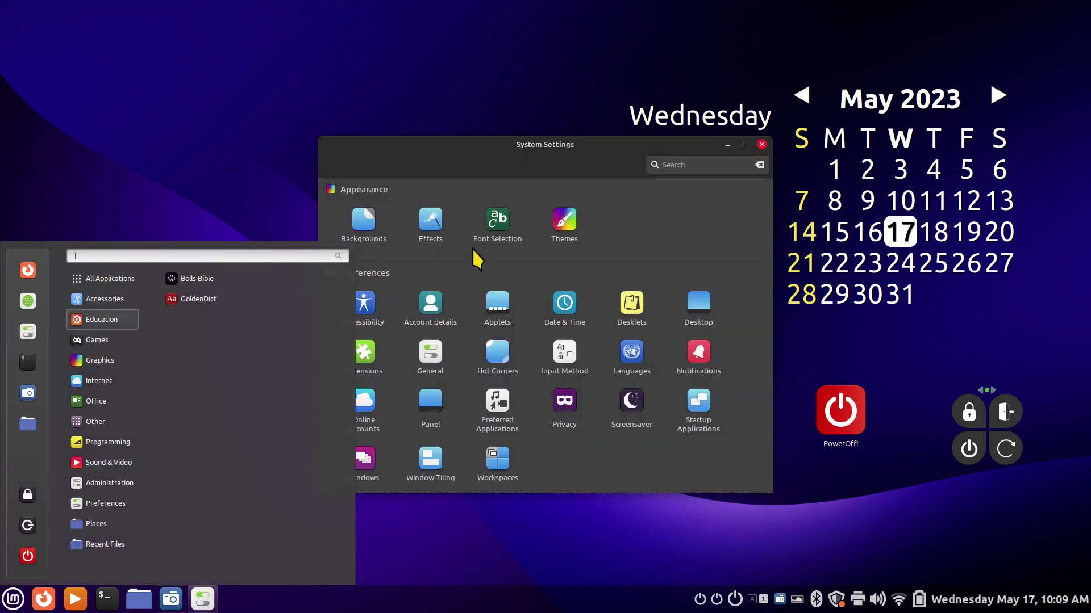
click(676, 283)
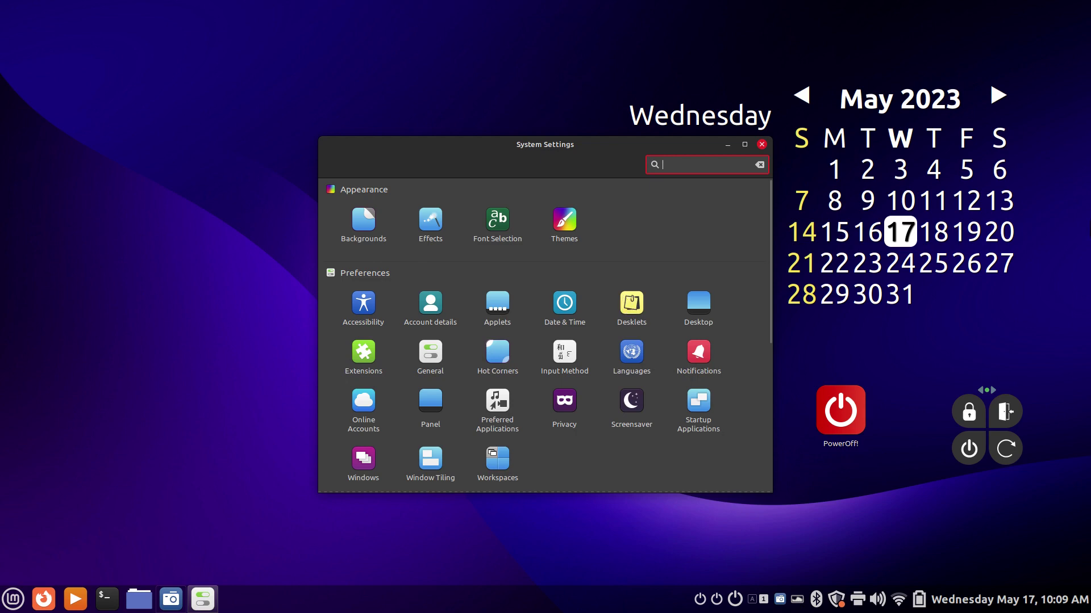
click(499, 307)
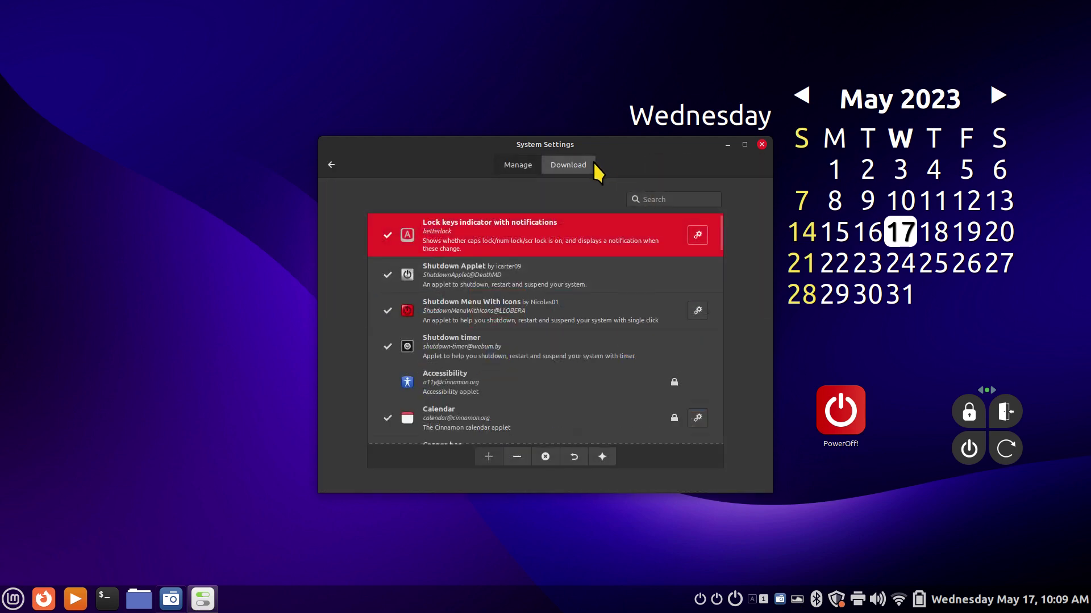
Search the downloadable applets for "shutdown" and inspect Shutdown Menu With Icons, Shutdown Applet and Shutdown timer
click(575, 161)
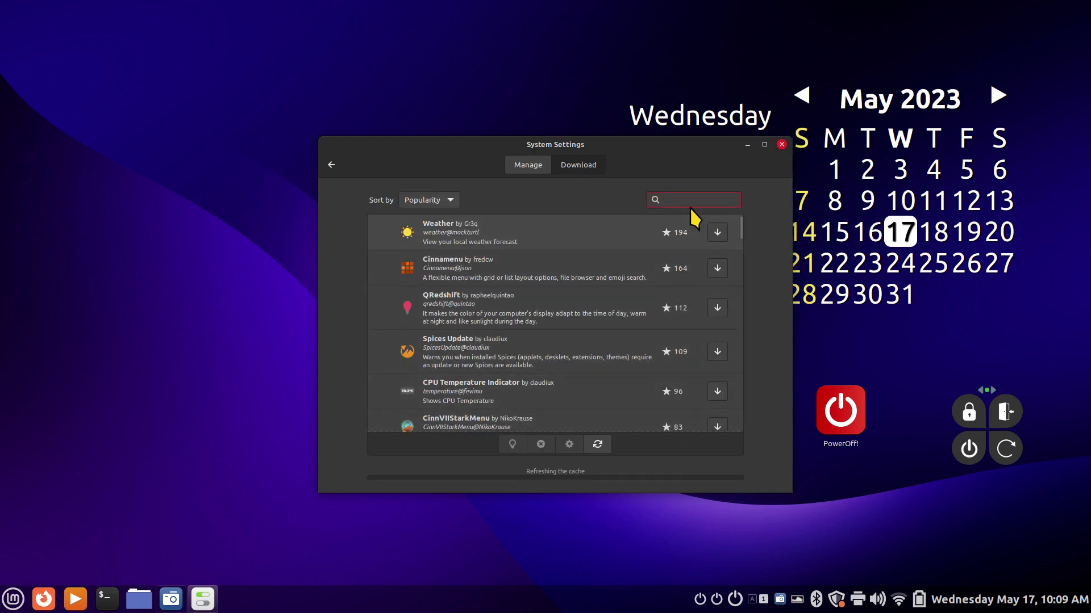
text(s)
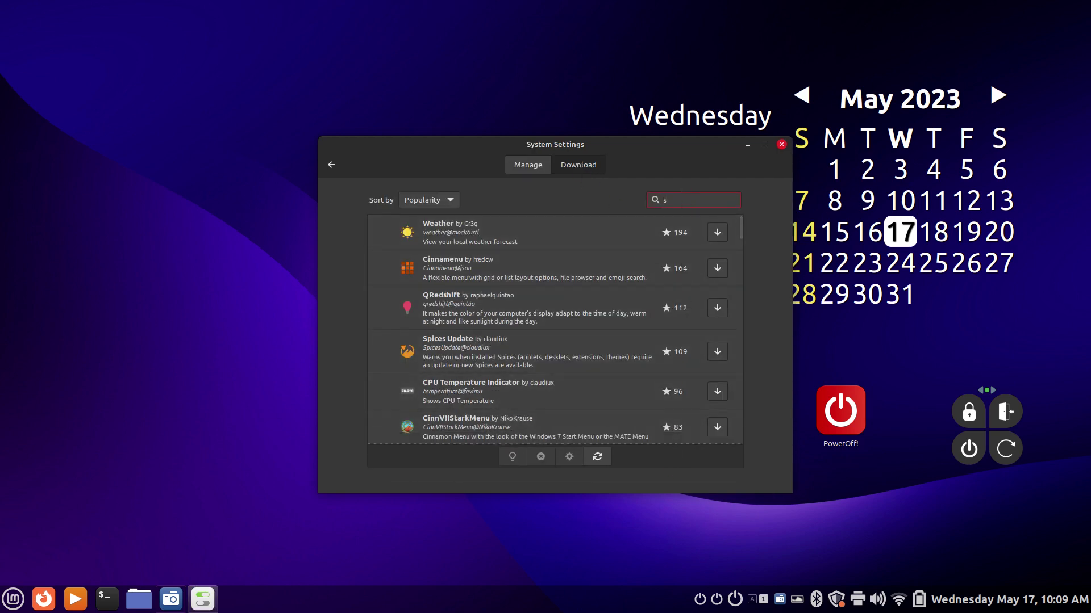
text(hutdown)
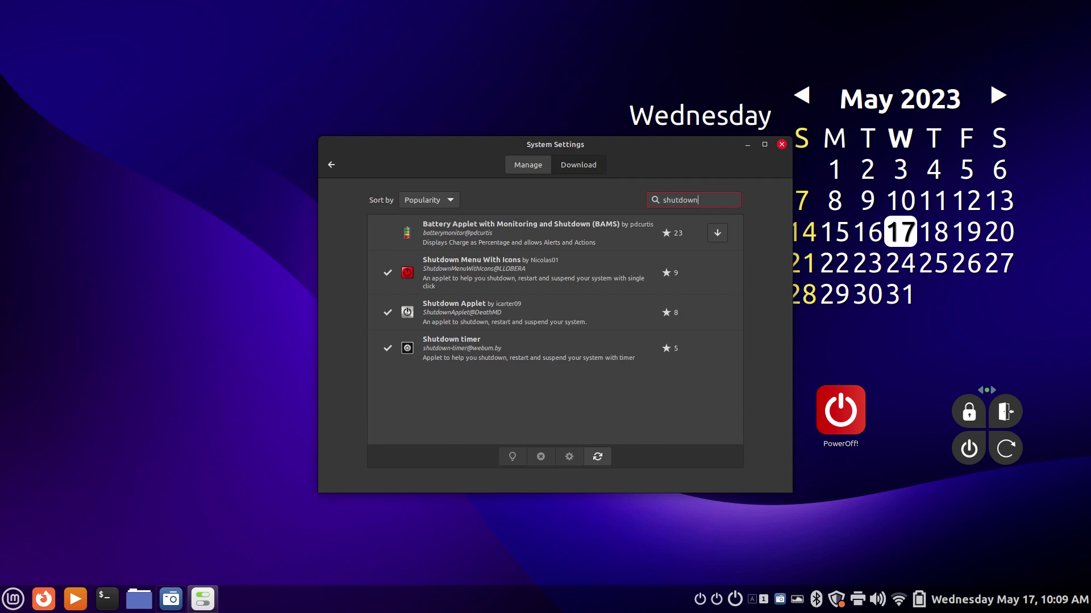
click(522, 269)
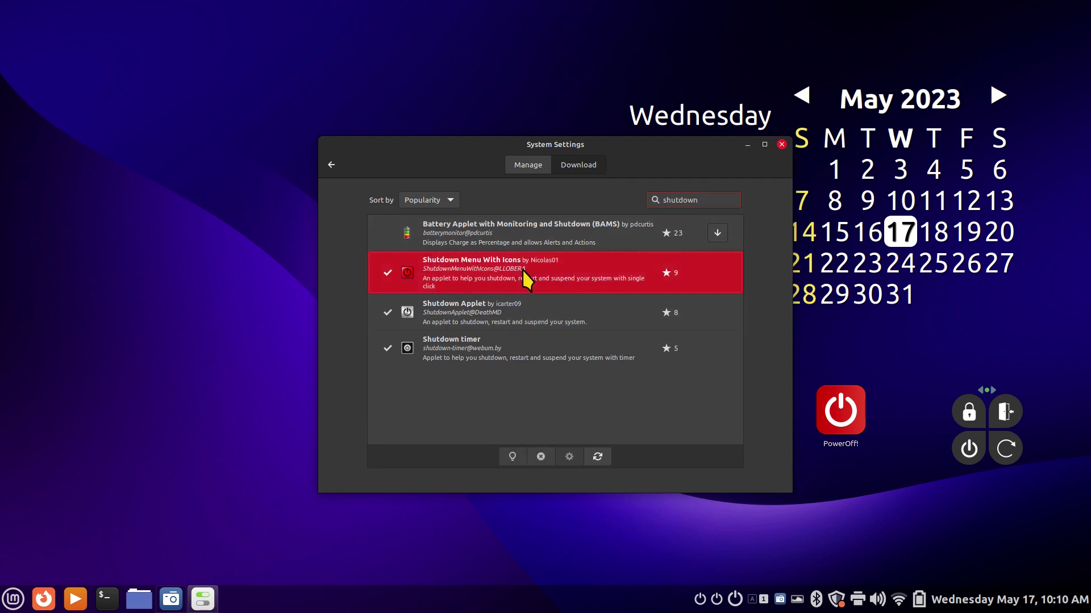
click(523, 307)
click(528, 350)
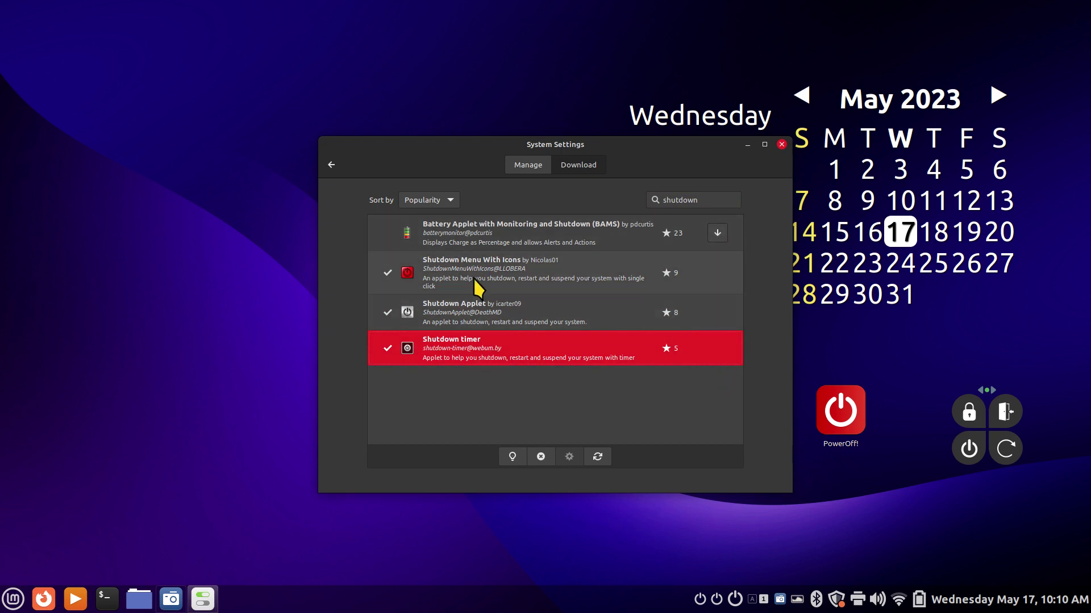
Remove Shutdown timer and Shutdown Menu With Icons from the panel through the installed applets list
click(531, 166)
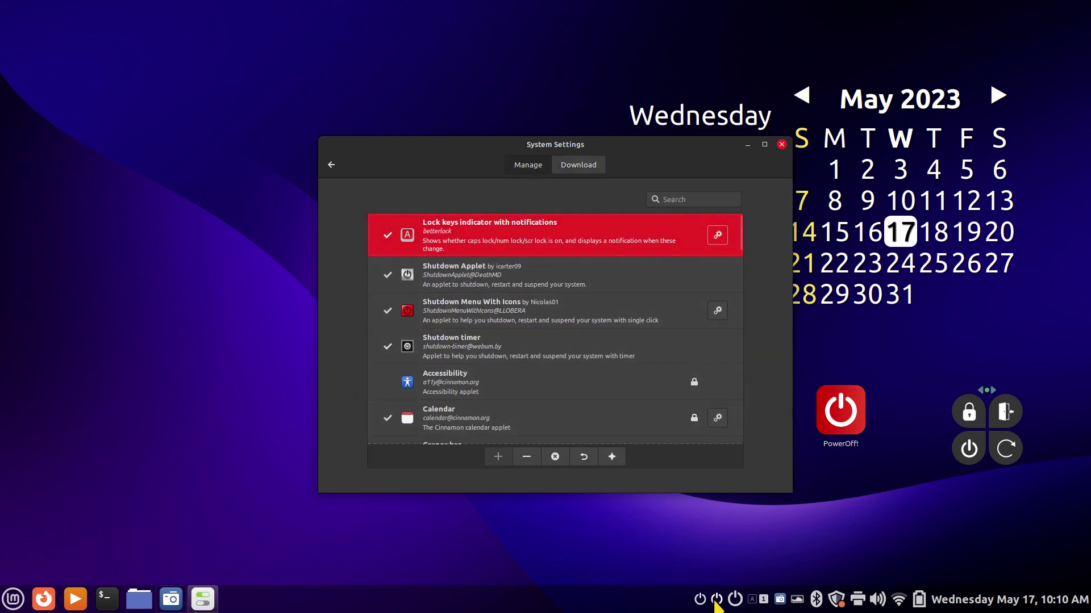
click(451, 358)
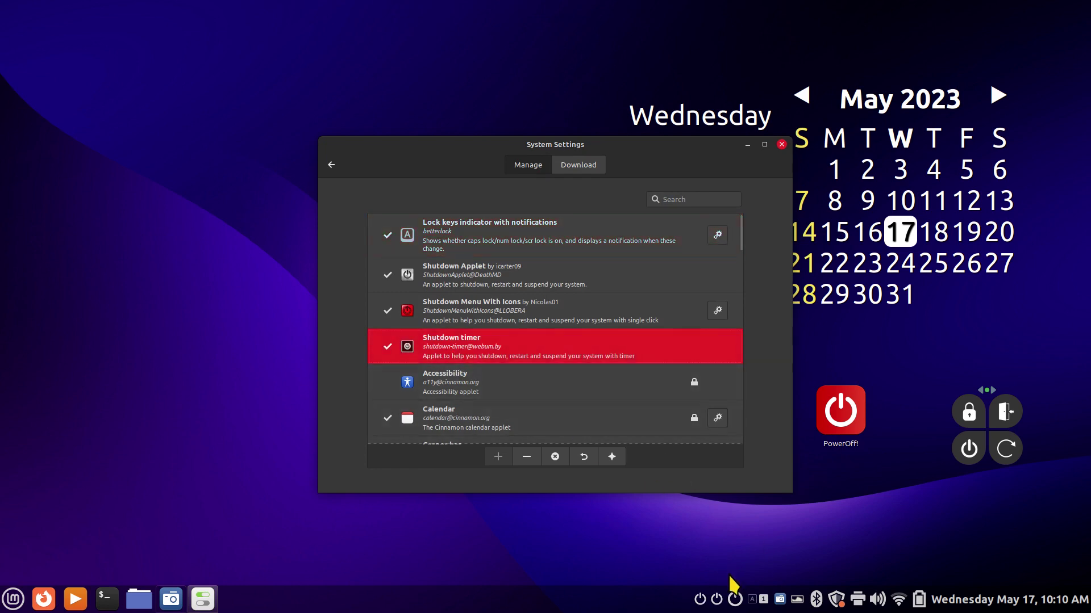
click(527, 456)
click(483, 312)
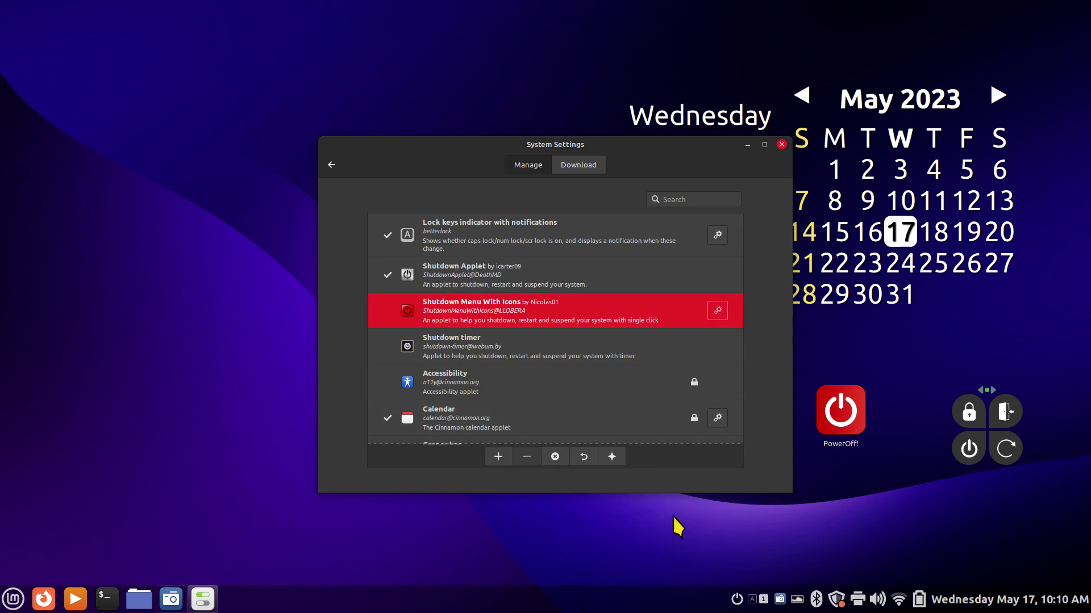
Select Shutdown Applet among the installed applets and check the options in its panel menu
click(486, 279)
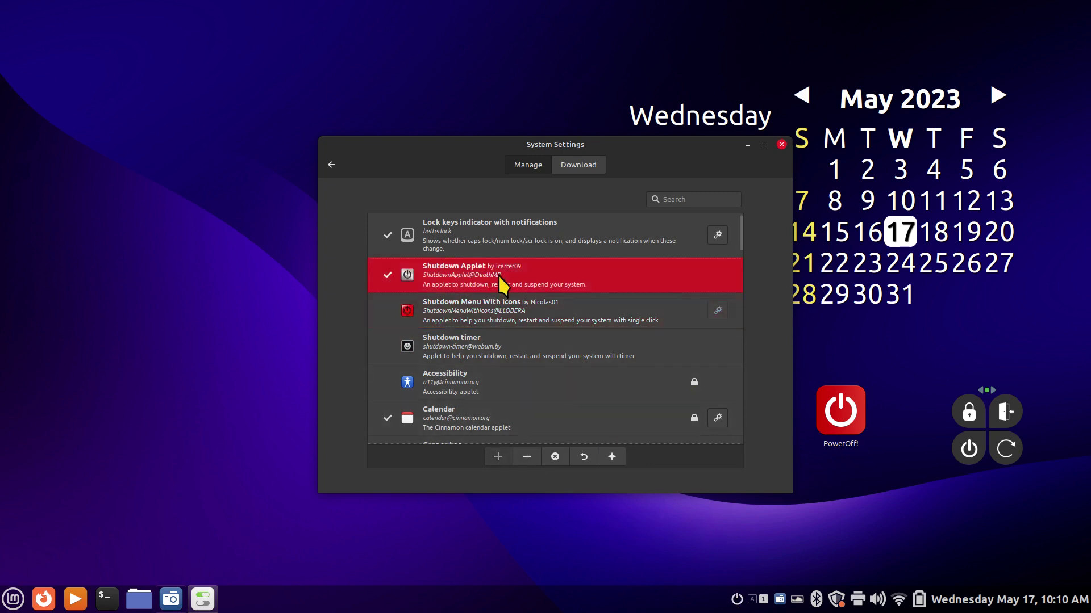
click(737, 601)
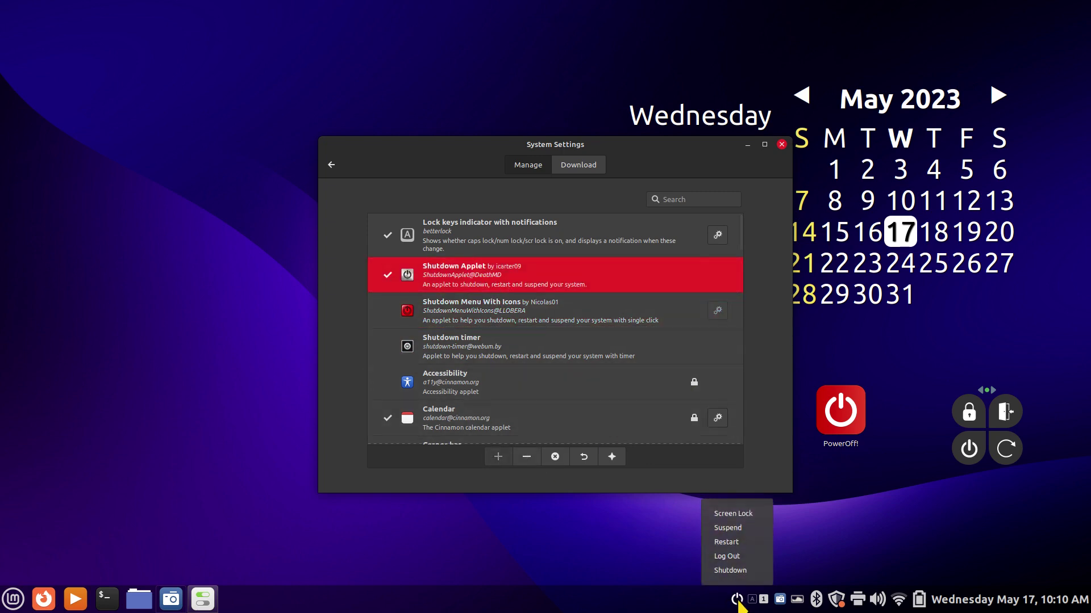
click(708, 266)
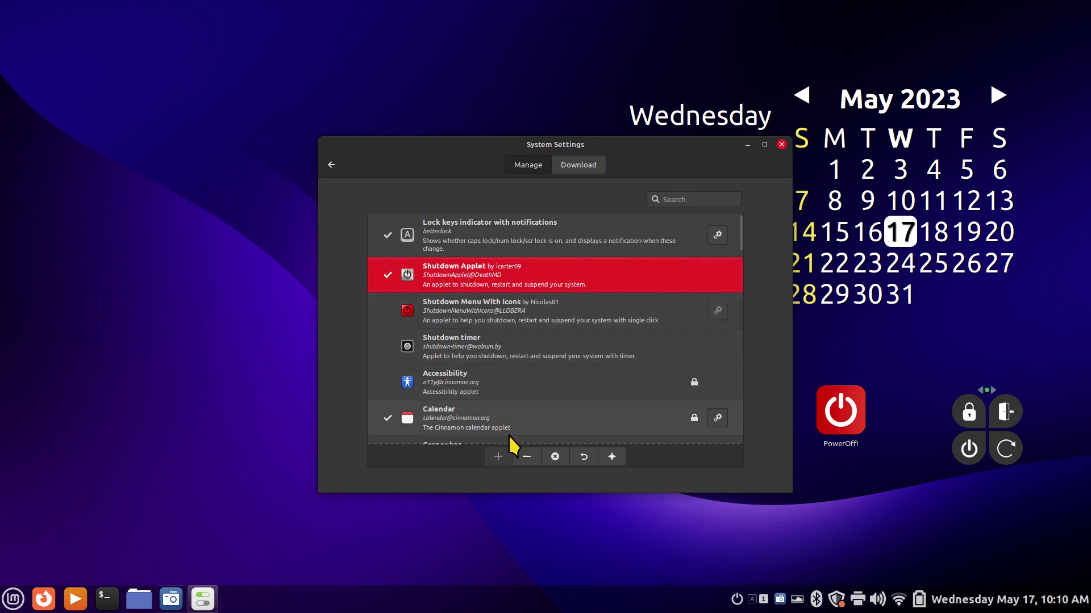
Remove Shutdown Applet from the panel and add Shutdown Menu With Icons in its place
click(526, 455)
click(493, 307)
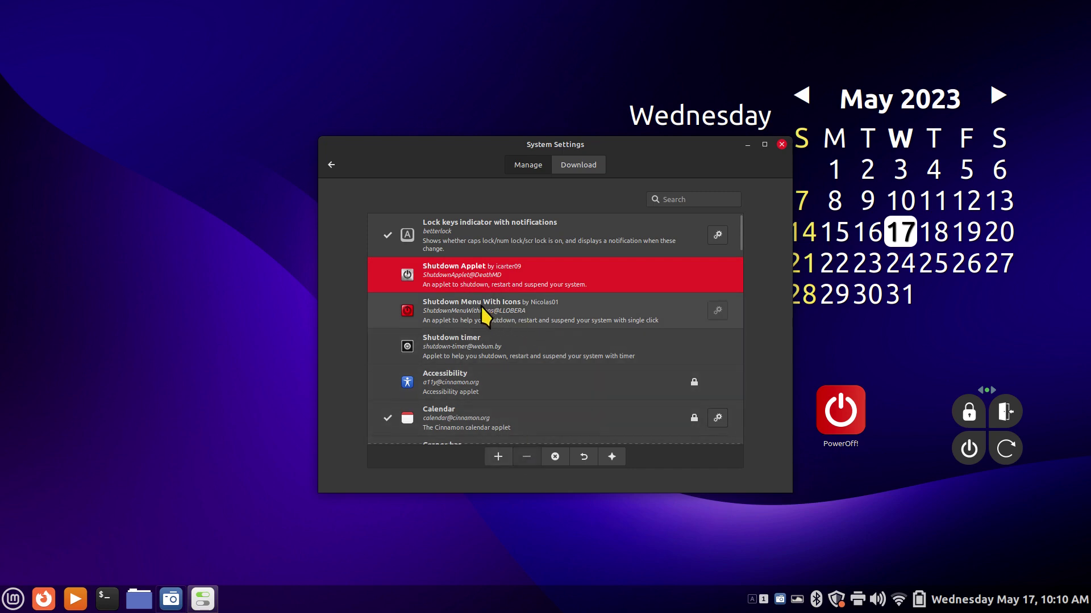
click(498, 456)
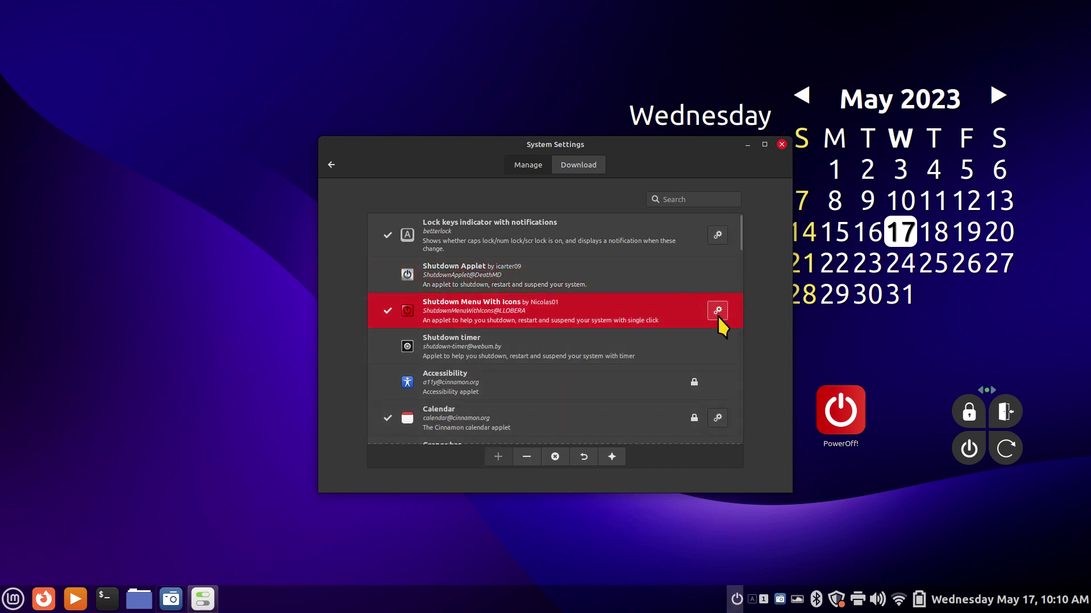
Check the panel menu of Shutdown Menu With Icons and examine its configuration window, including the quit command
click(737, 600)
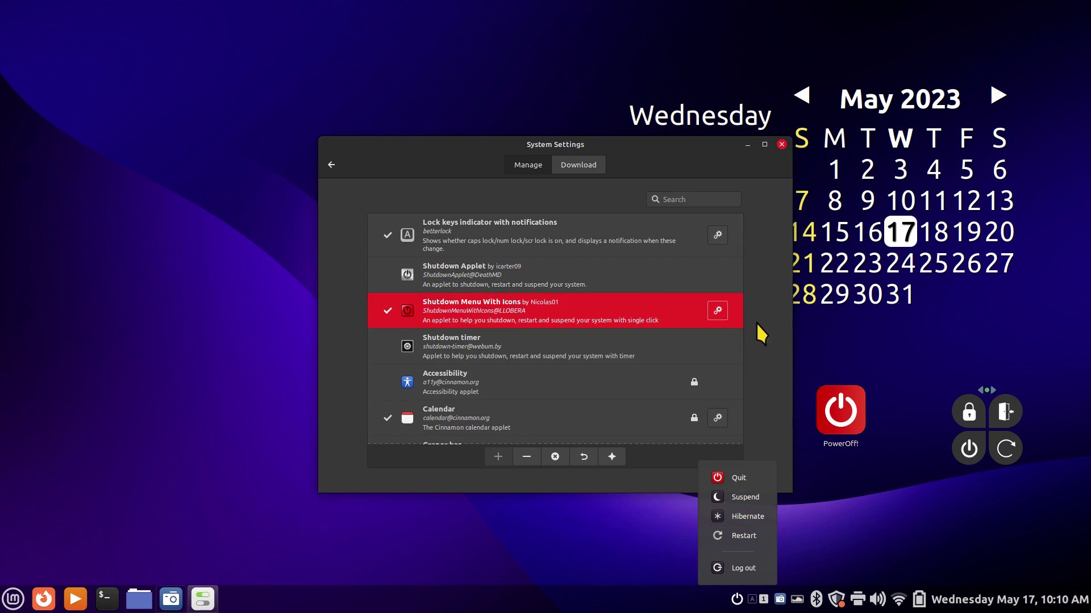
click(722, 307)
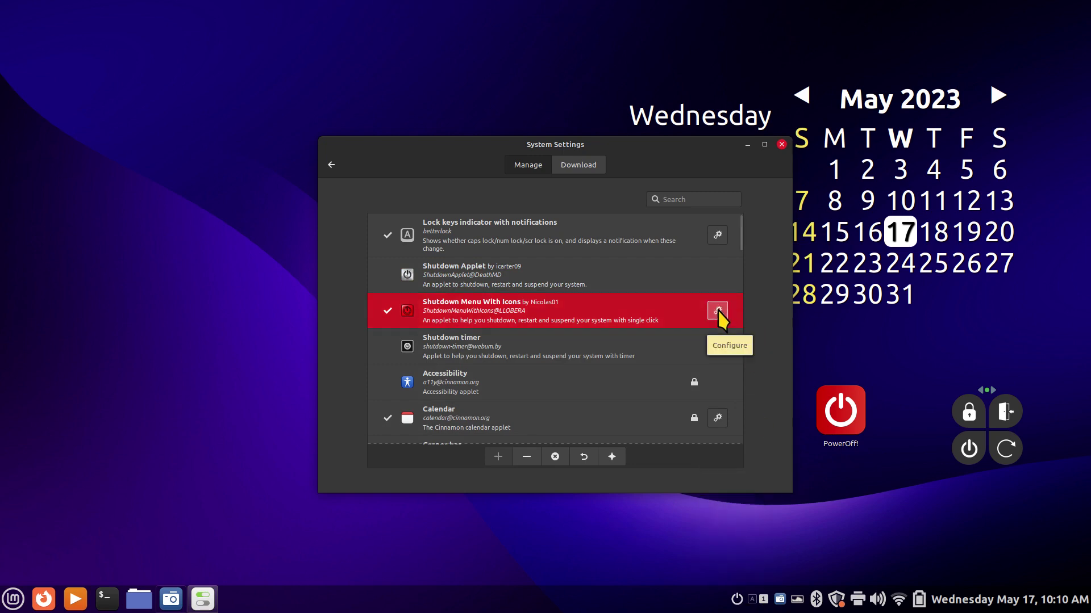
click(717, 309)
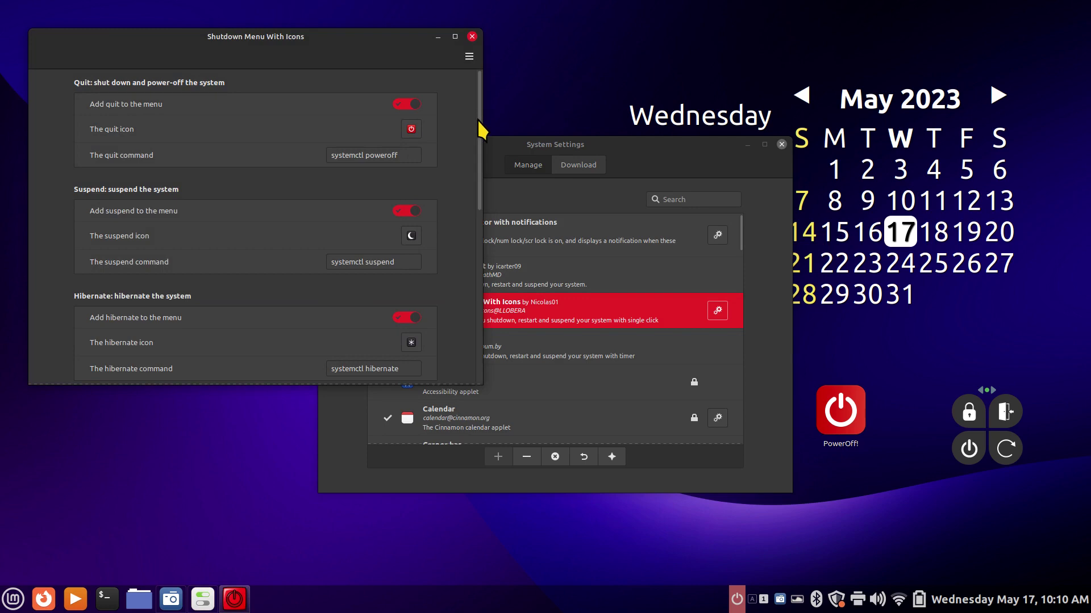
drag(477, 119, 486, 85)
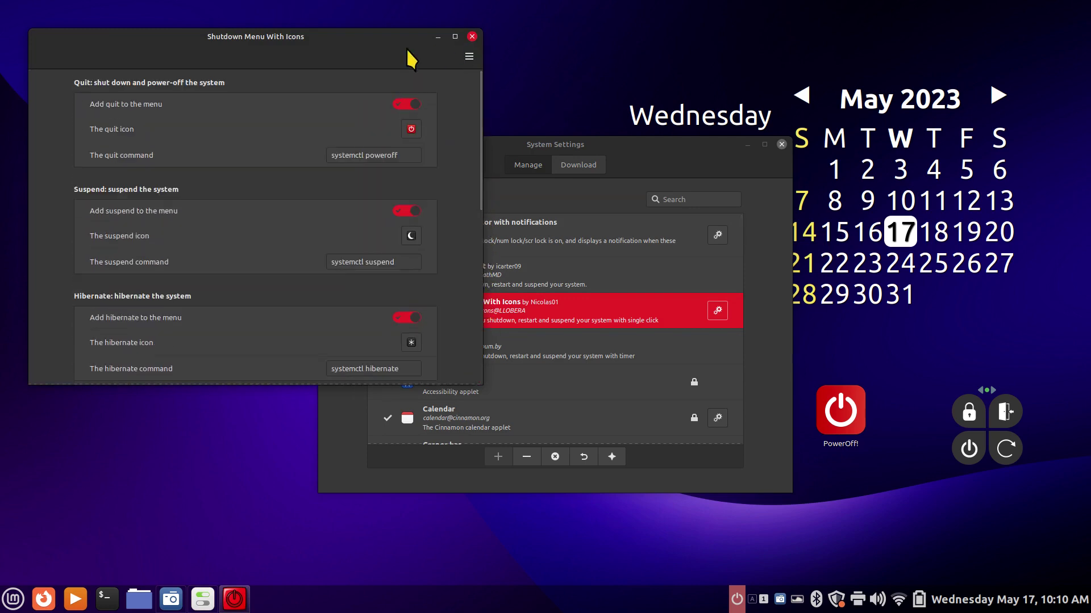
drag(387, 37, 410, 154)
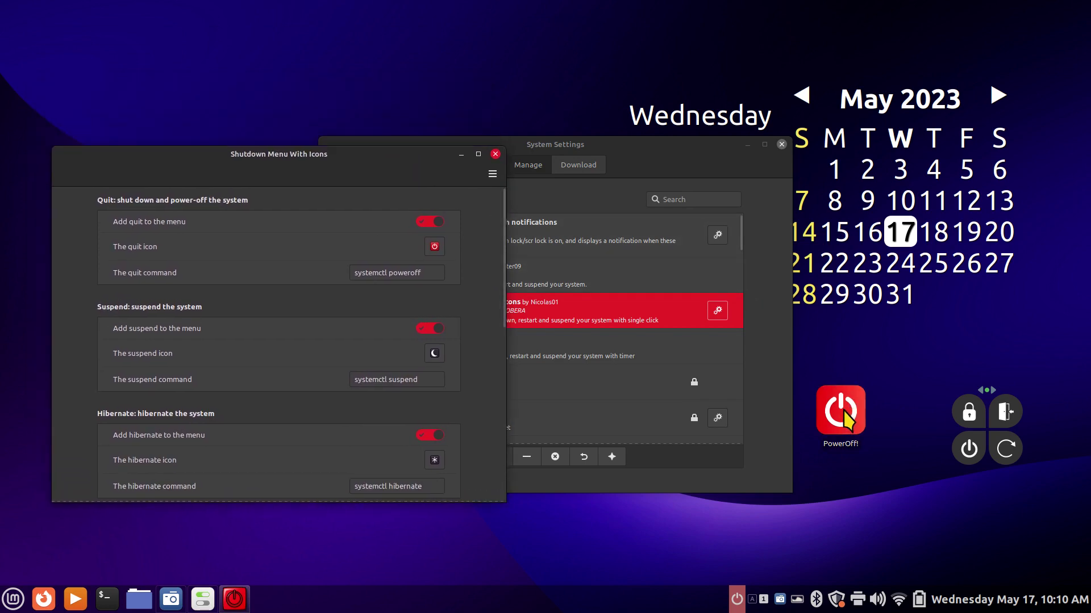
drag(416, 273, 341, 268)
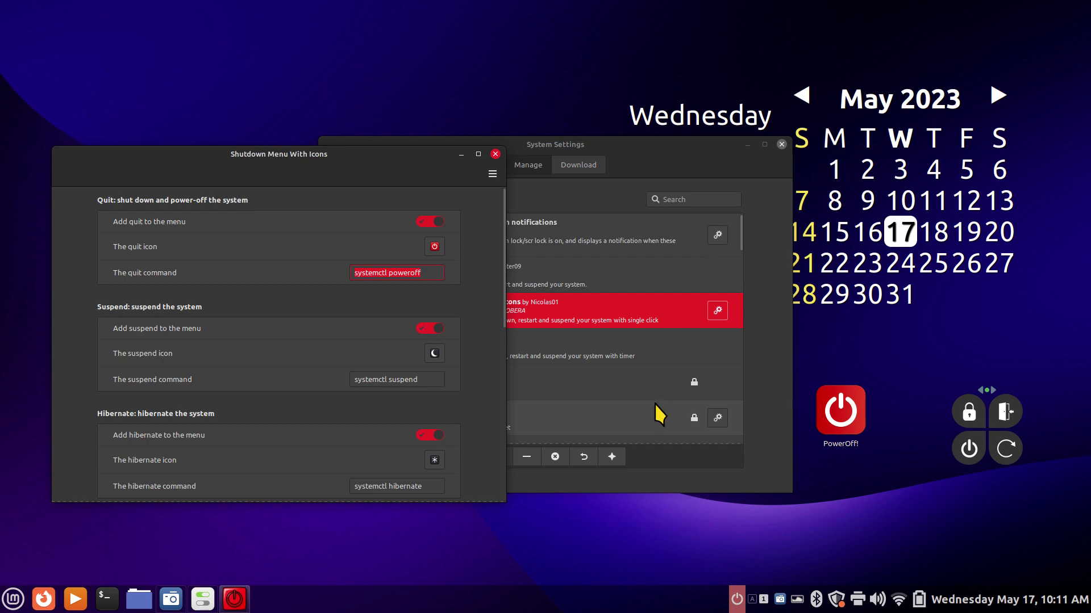
click(496, 154)
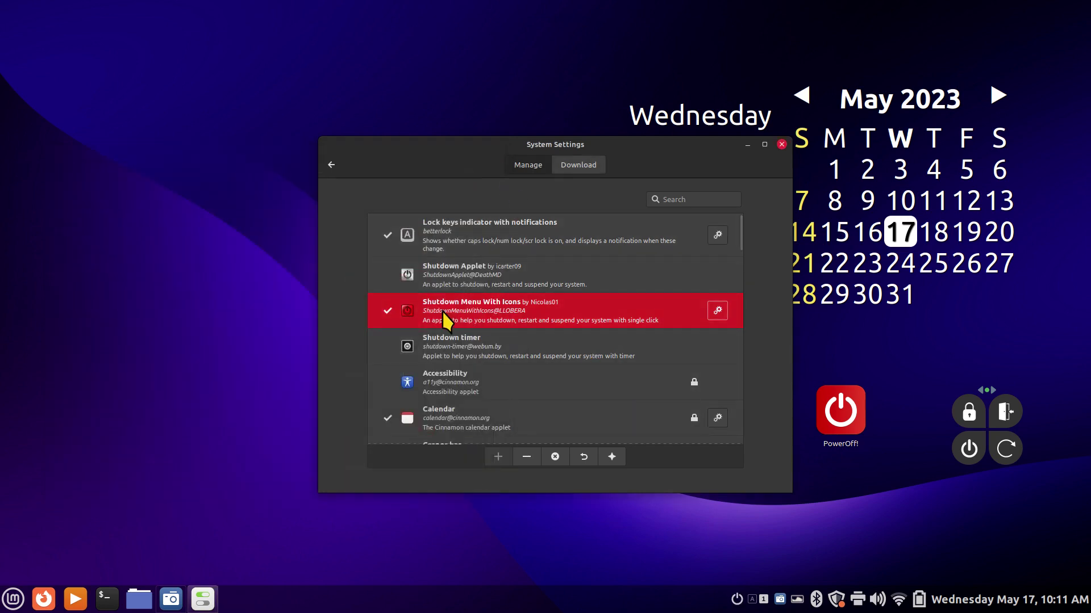
Remove Shutdown Menu With Icons from the panel and add the Shutdown timer applet
click(524, 456)
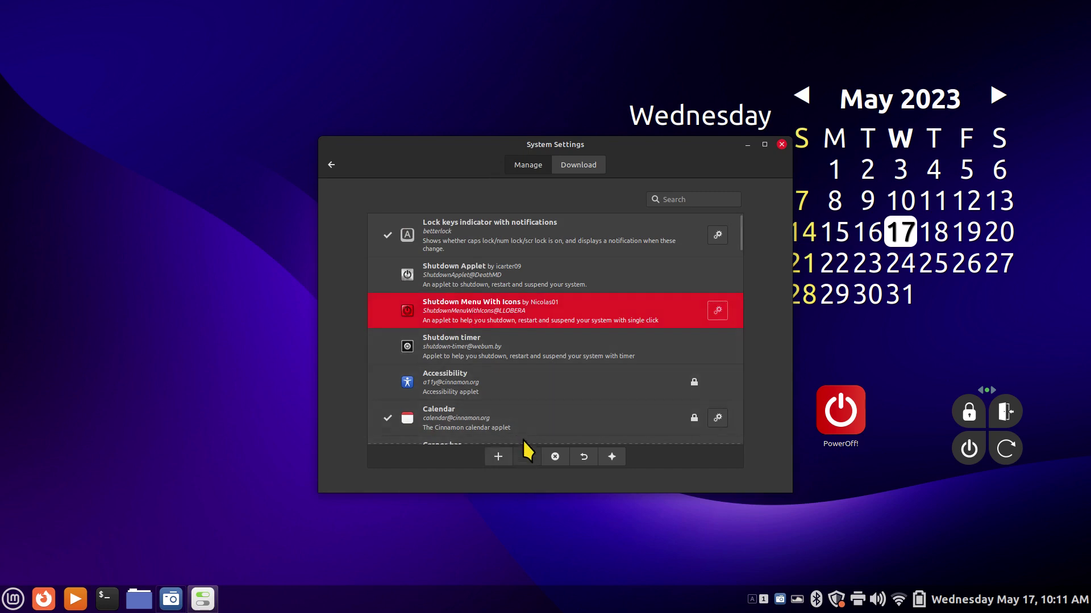
click(467, 344)
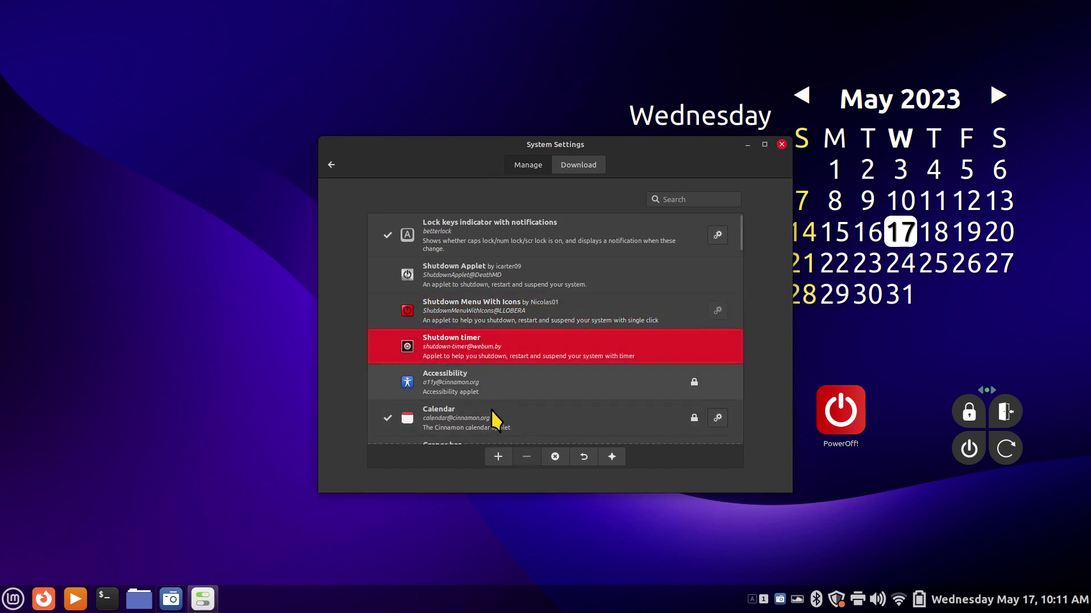
click(498, 457)
Try the Shutdown timer's delay at 14 minutes, set it back to 0 and close its menu
click(735, 599)
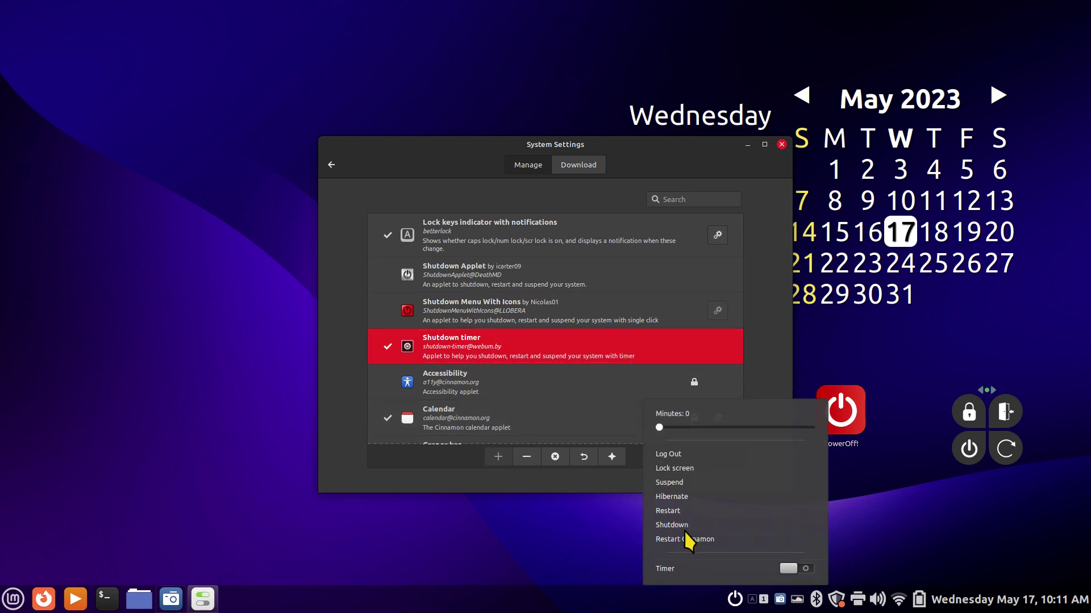
drag(660, 426, 677, 427)
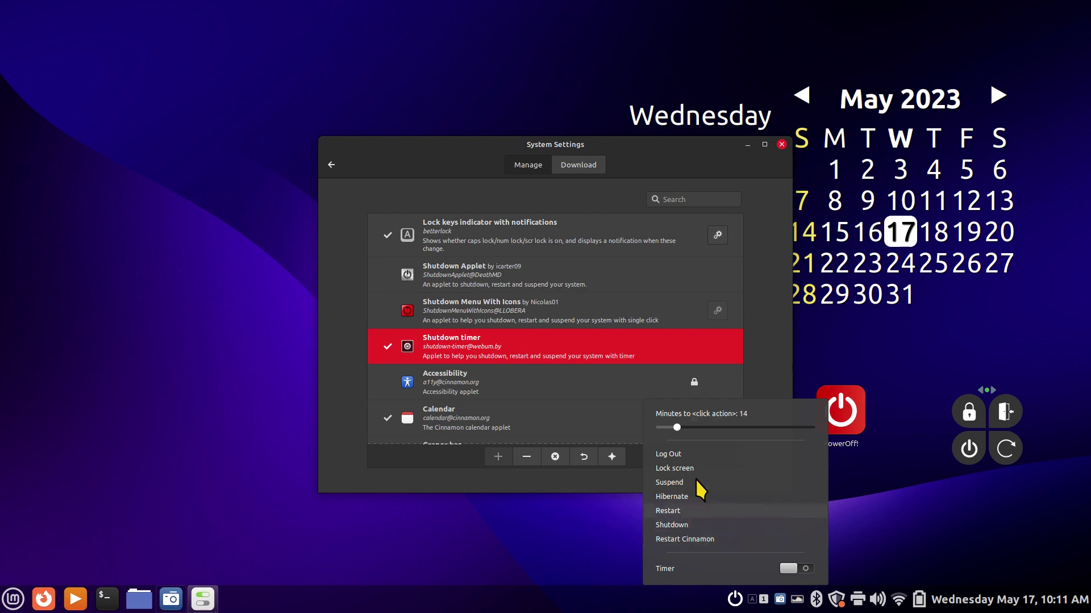
drag(677, 427, 656, 427)
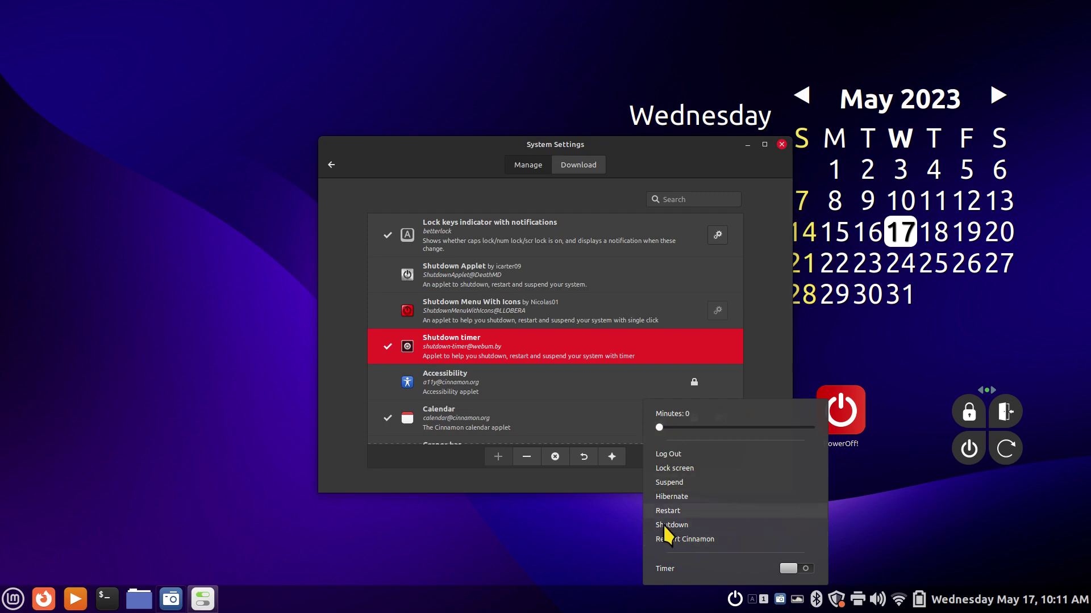
click(539, 380)
Add Shutdown Menu With Icons and Shutdown Applet back to the panel and close System Settings
click(444, 306)
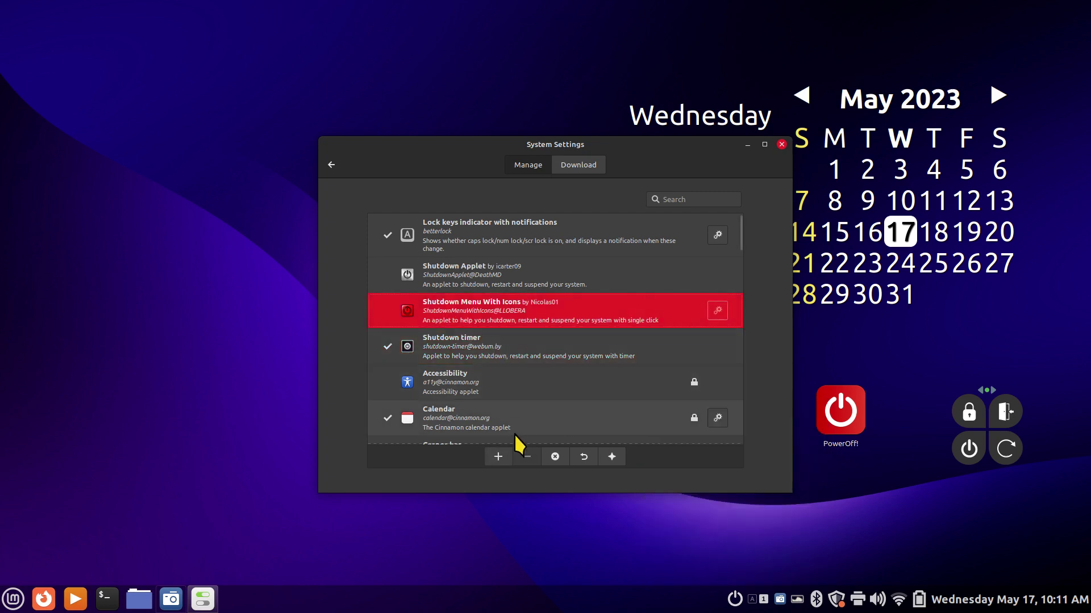
click(498, 457)
click(468, 273)
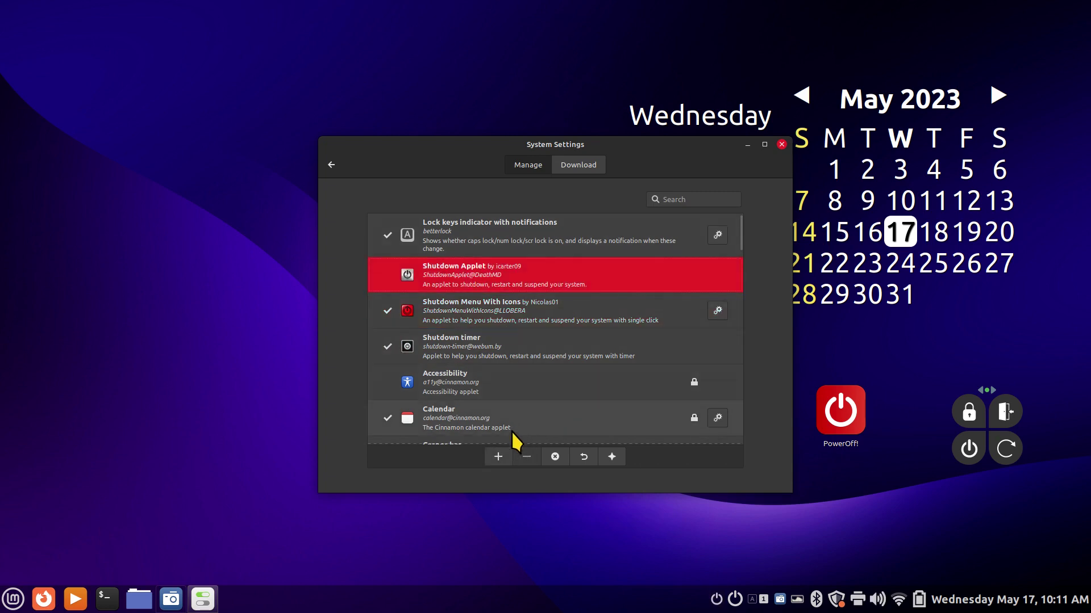
click(498, 457)
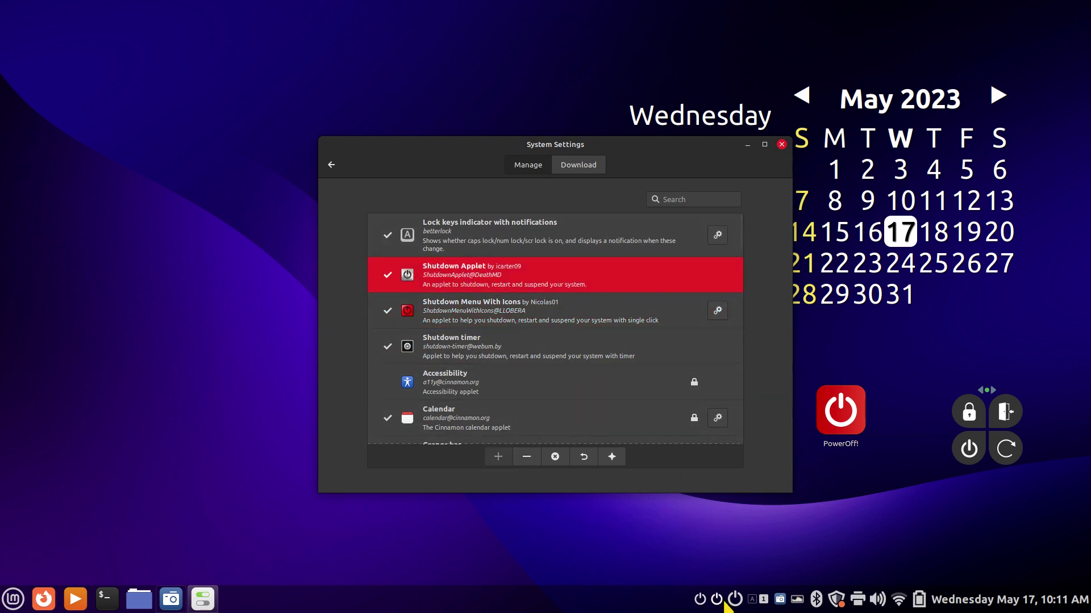
click(782, 144)
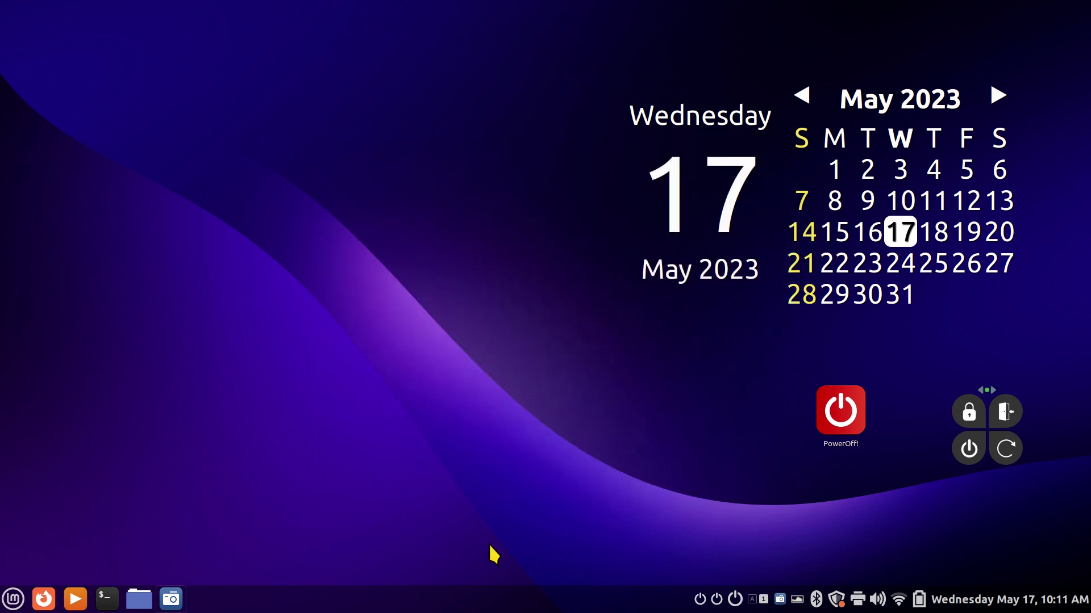
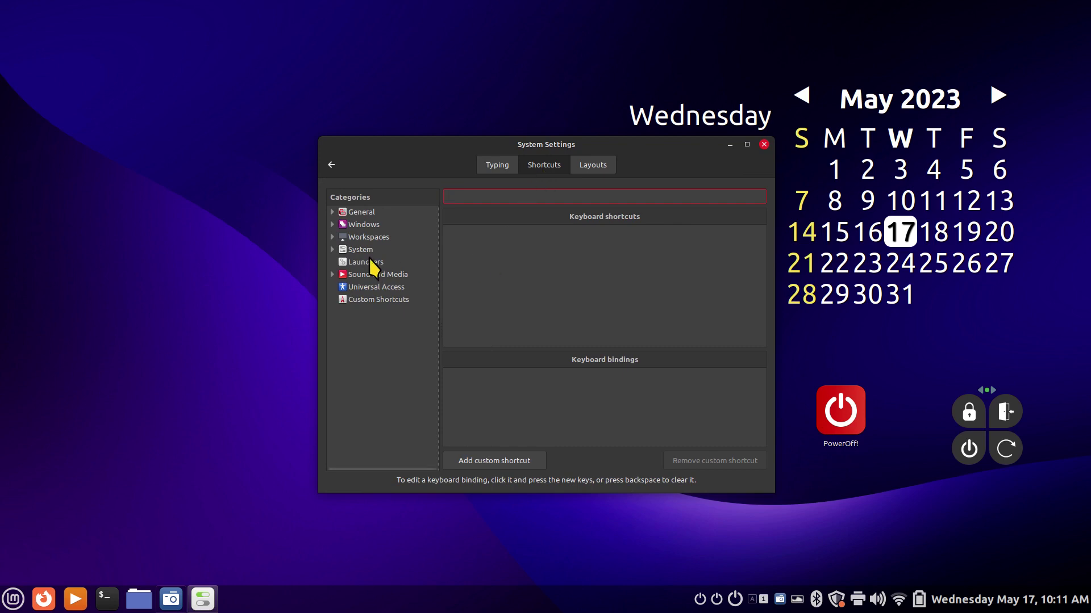
In the System category of the keyboard shortcuts, clear the F12 binding of the Shut down shortcut
click(359, 250)
click(612, 244)
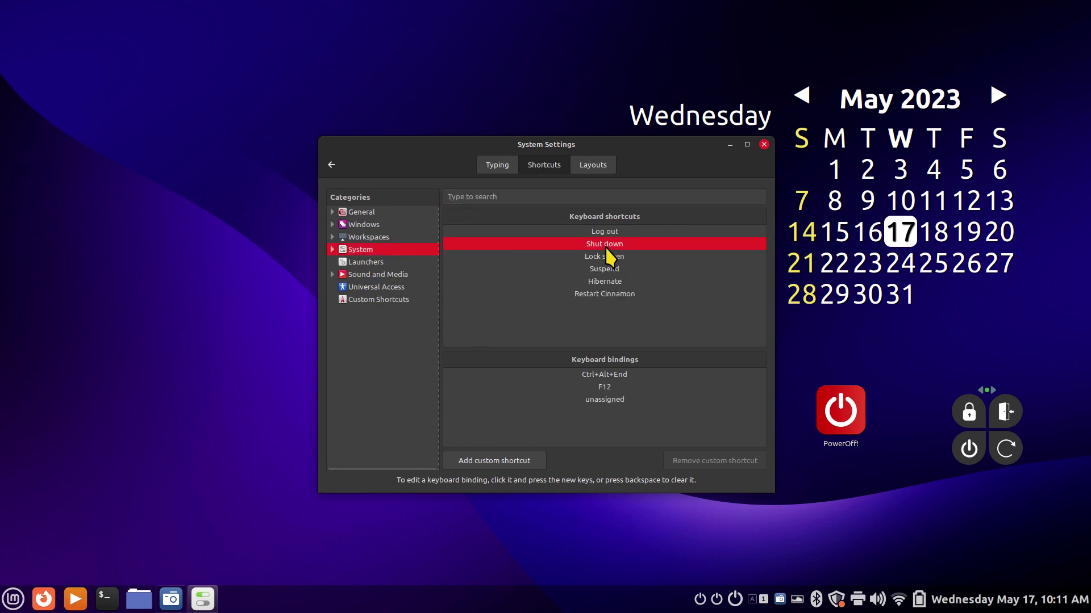
click(606, 389)
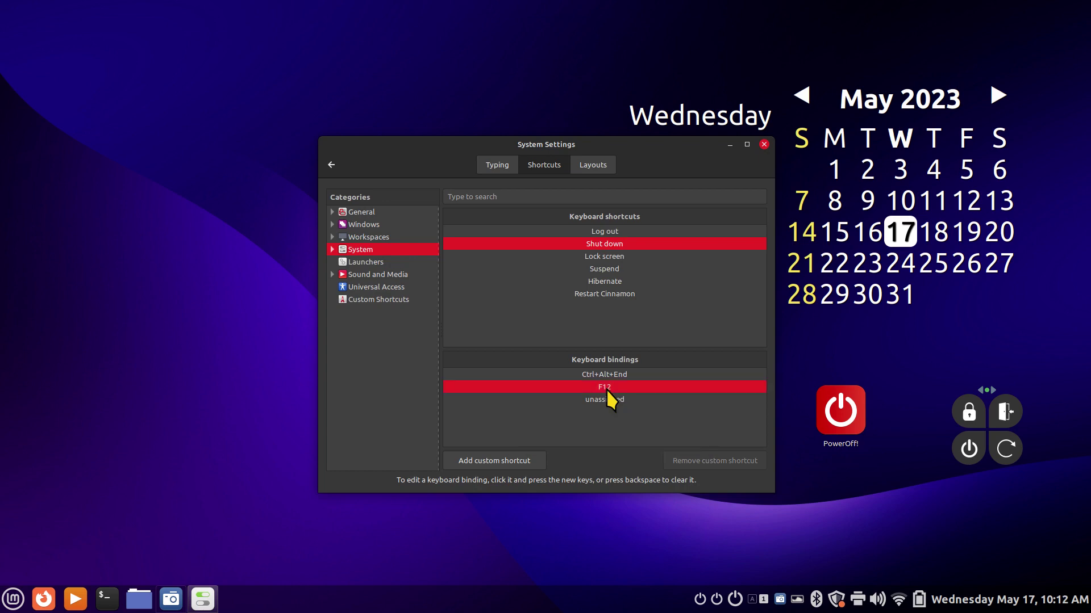
click(606, 389)
key(BackSpace)
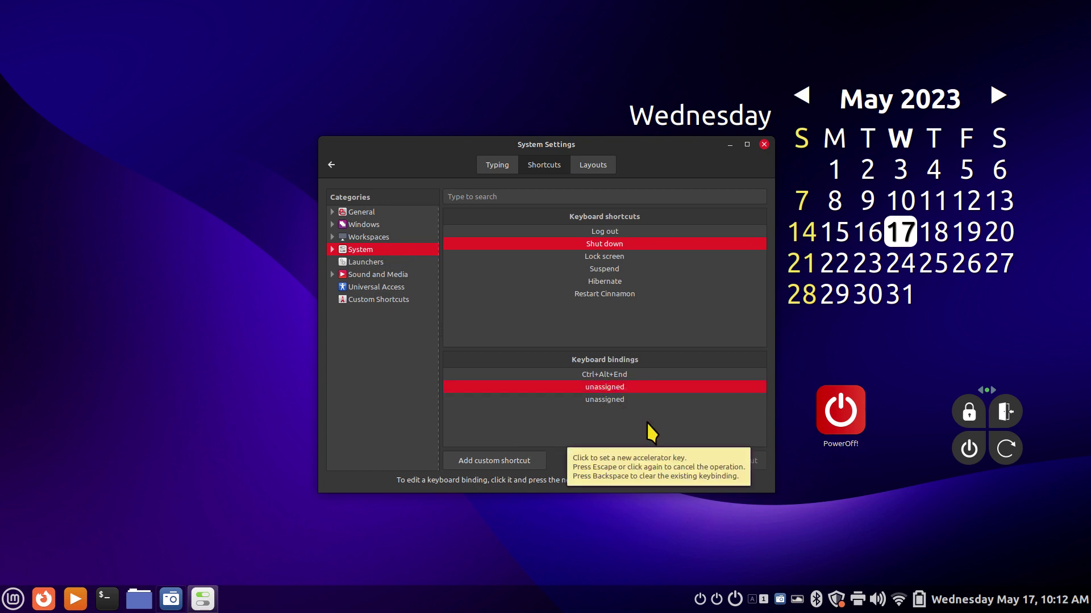
Test the Ctrl+Alt+End binding for Shut down, glance at the Mint menu, and dismiss the session dialog
click(617, 374)
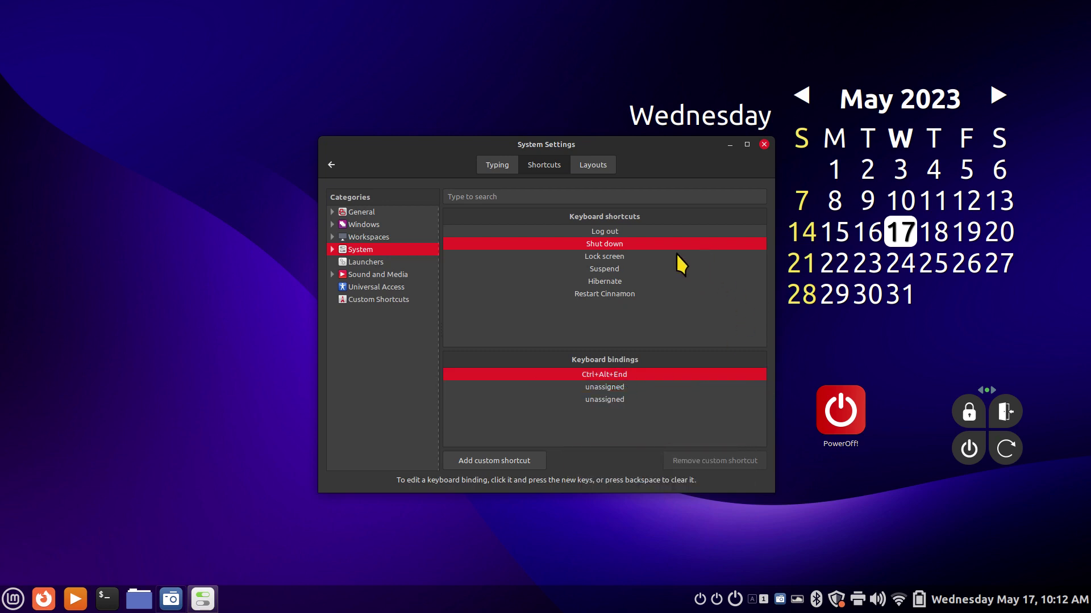
click(14, 599)
click(686, 357)
key(ctrl+alt+End)
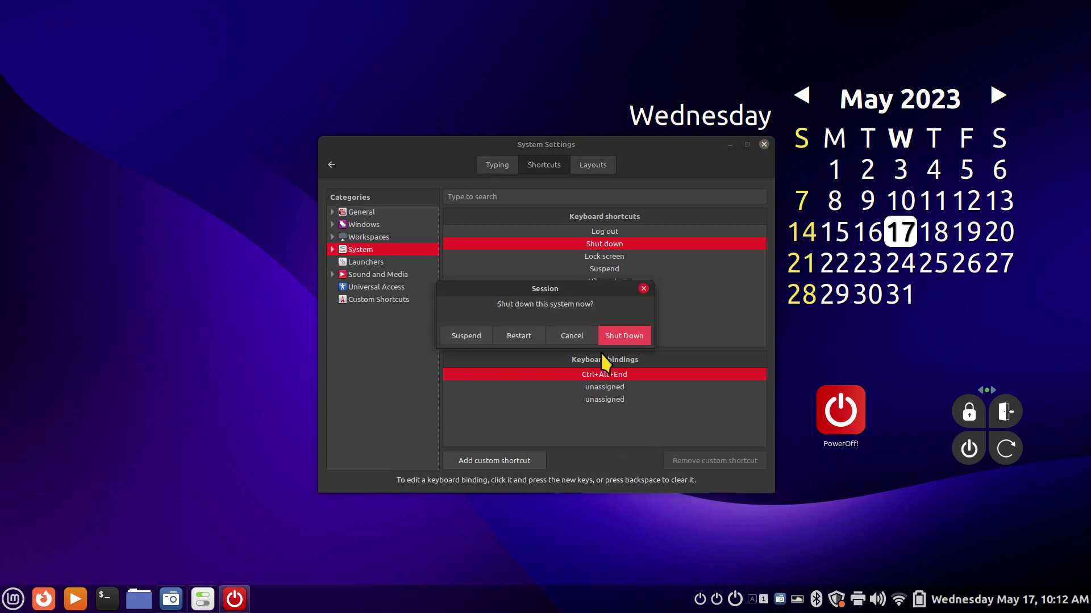
drag(590, 289, 247, 290)
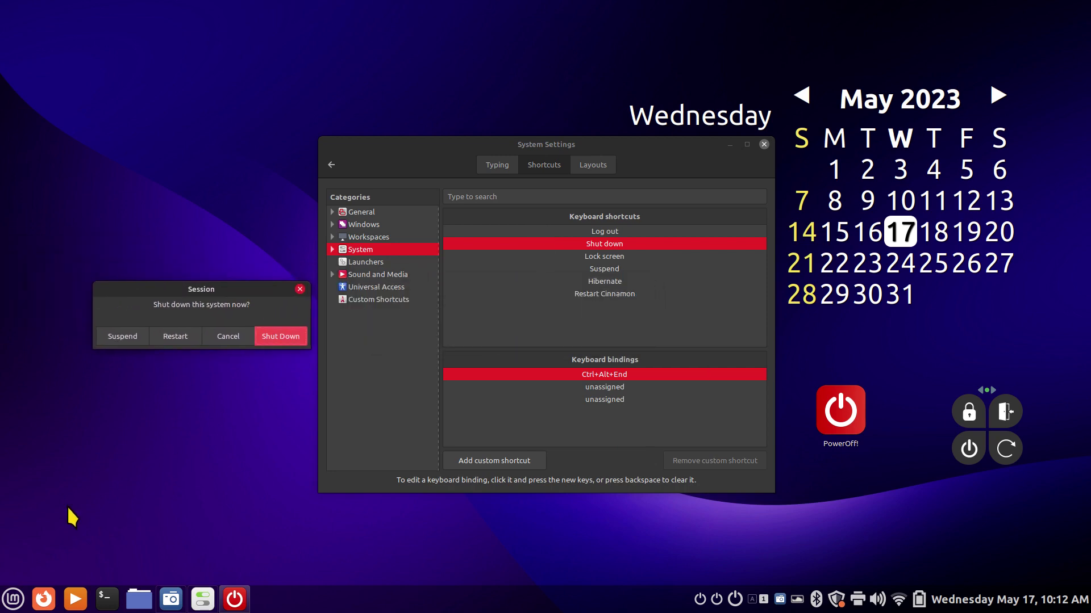
click(12, 602)
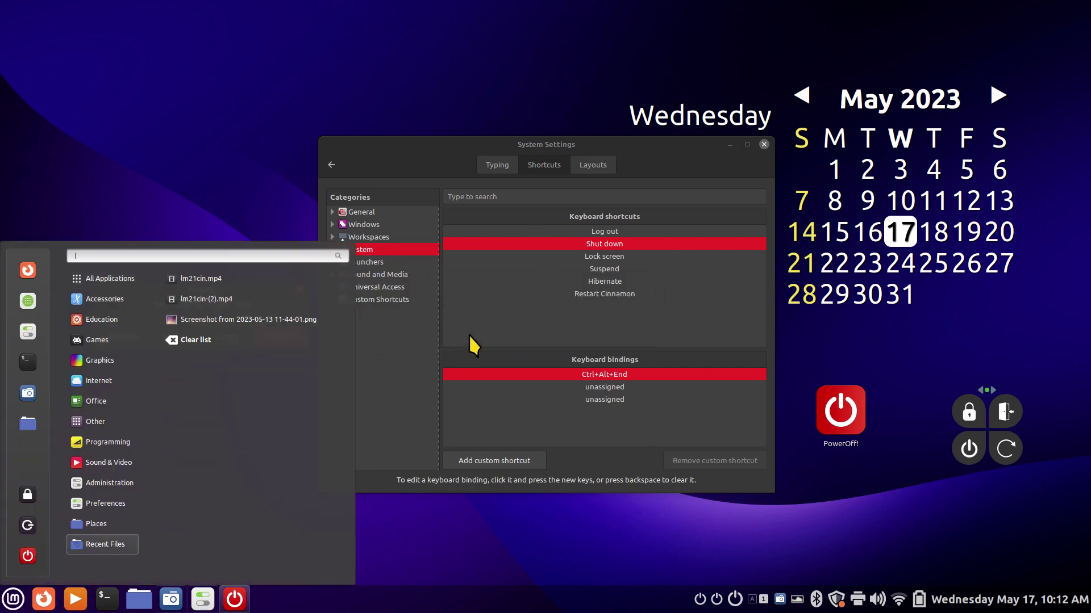
click(423, 349)
click(300, 289)
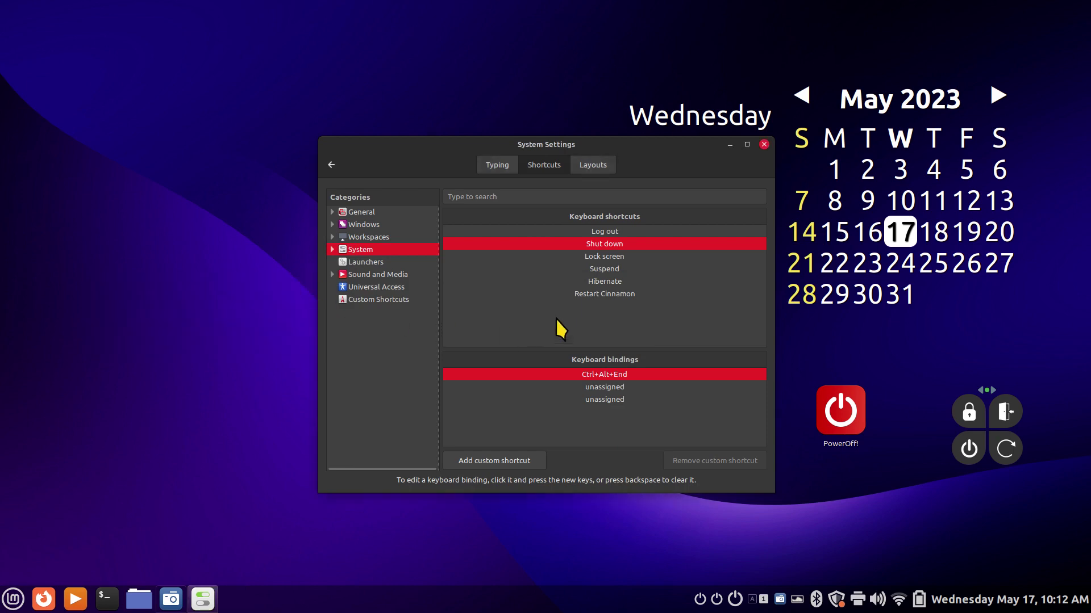
Assign F12 as the second key binding of the Shut down shortcut
click(613, 387)
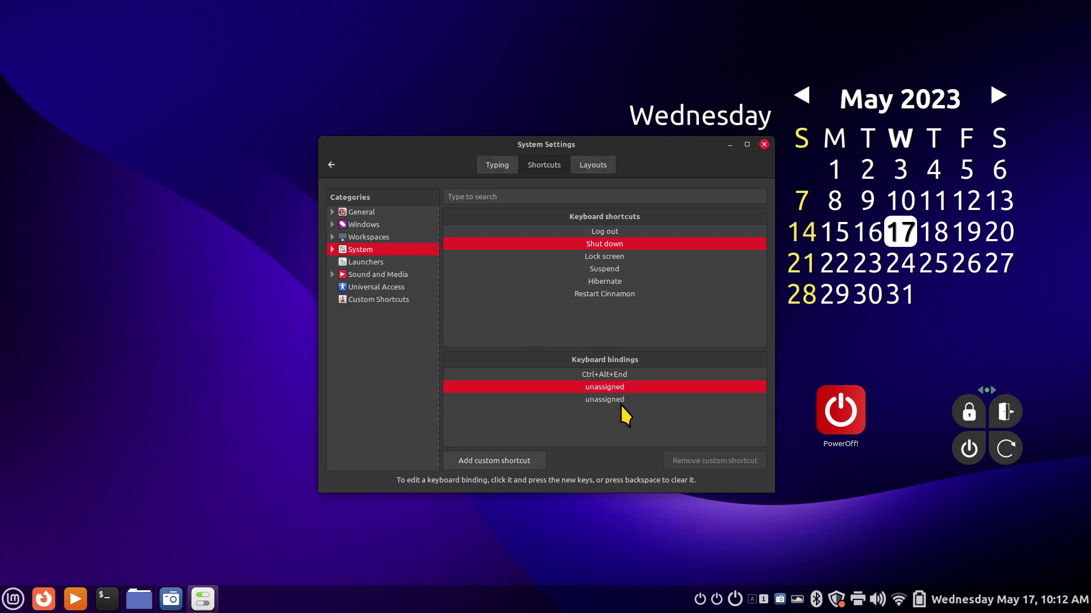
click(621, 398)
click(620, 389)
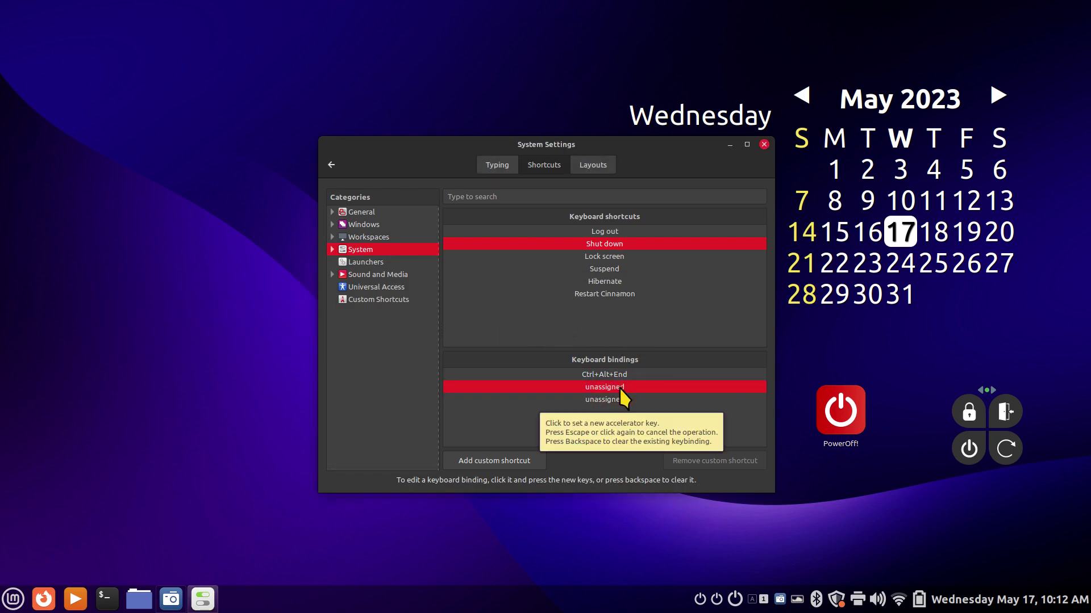
click(620, 390)
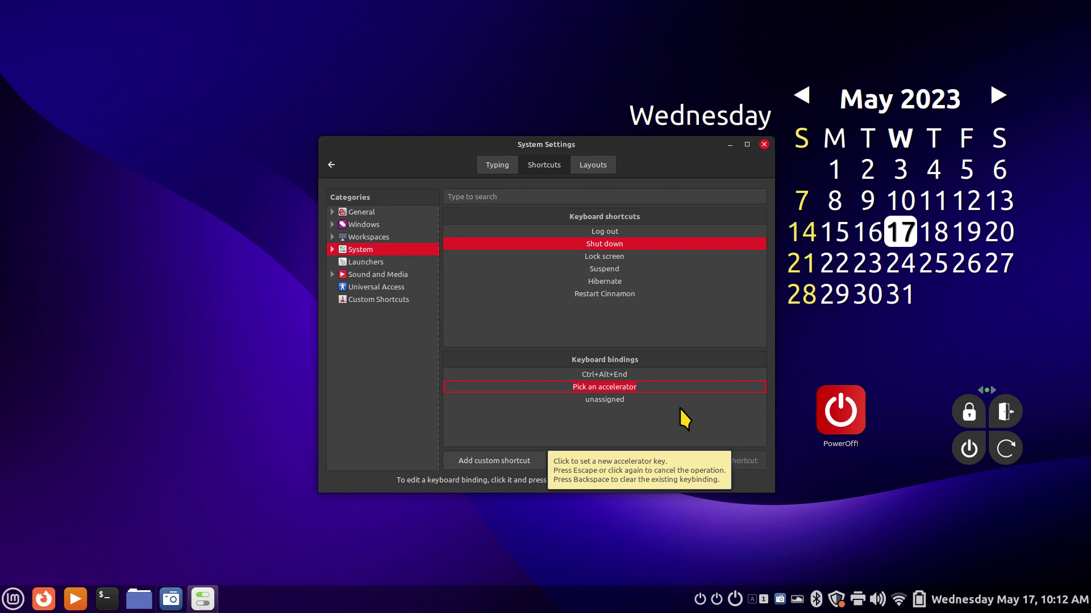
key(F12)
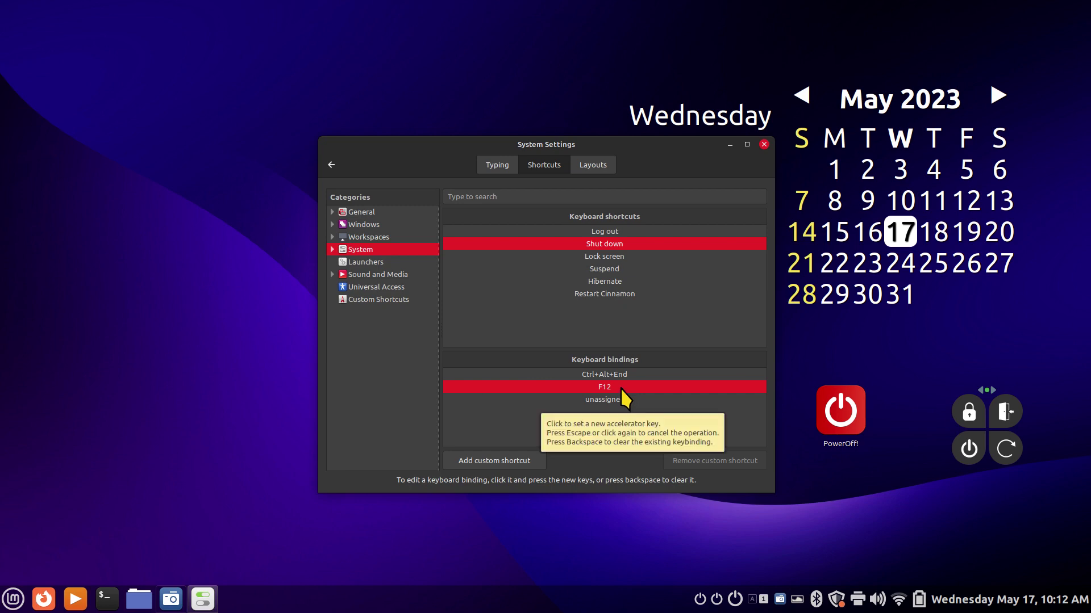
Test the F12 binding for Shut down, dismiss the session dialog and close System Settings
key(F12)
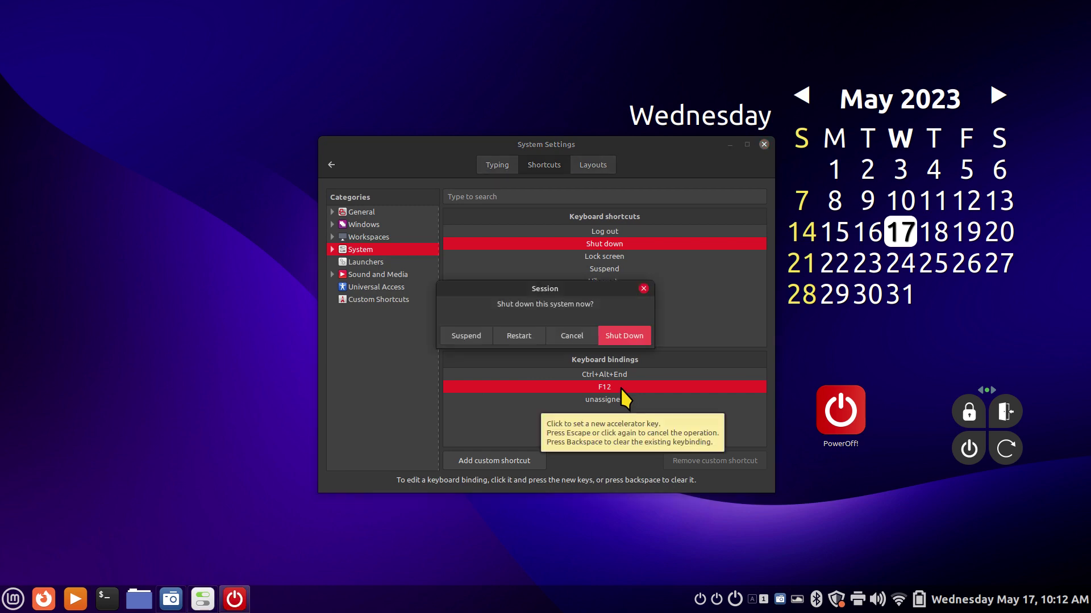
click(643, 289)
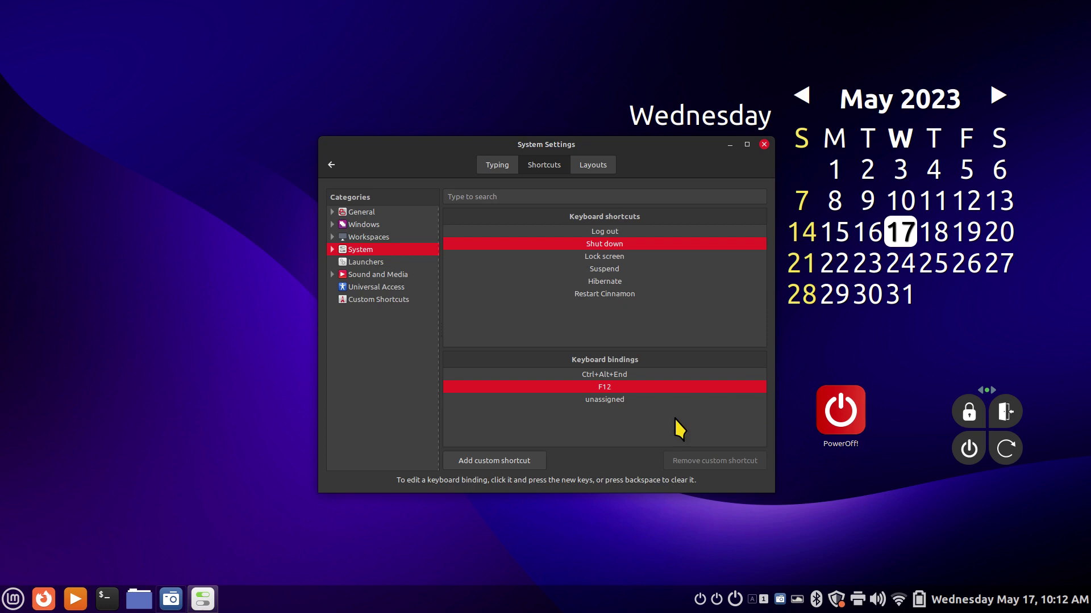
key(alt+F4)
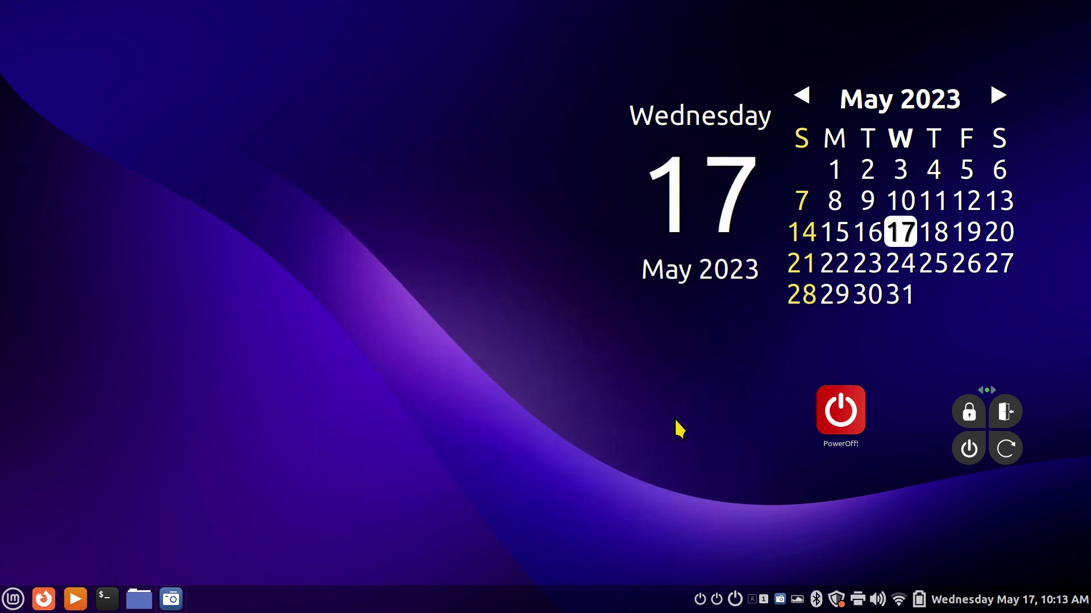
Bring up and dismiss the shutdown dialog twice, once with the Ctrl+Alt+End binding and once through the Mint menu
key(ctrl+alt+End)
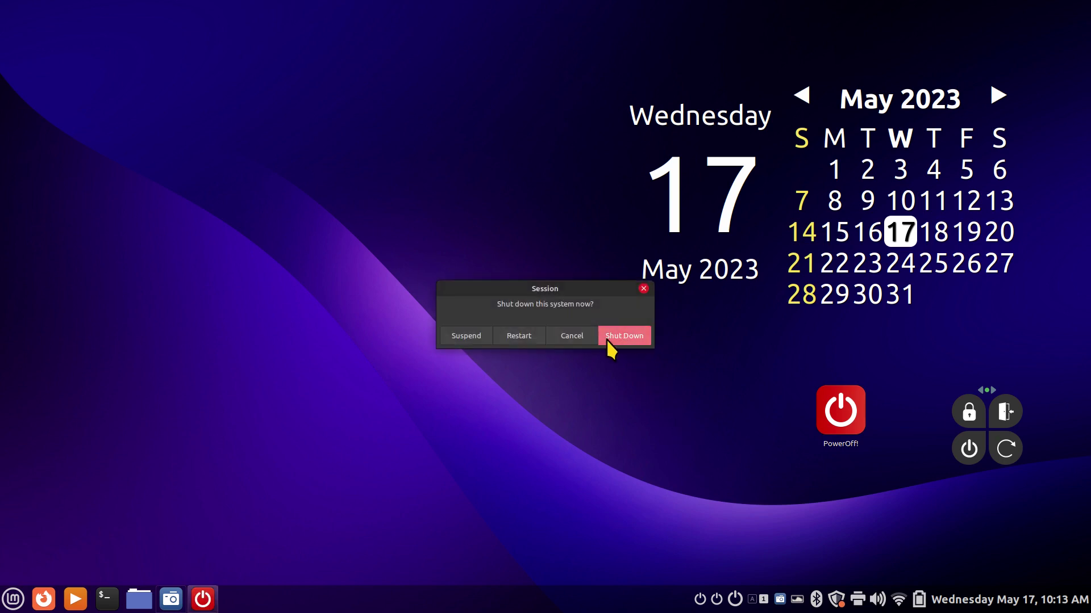
click(562, 335)
click(13, 599)
click(28, 556)
click(643, 289)
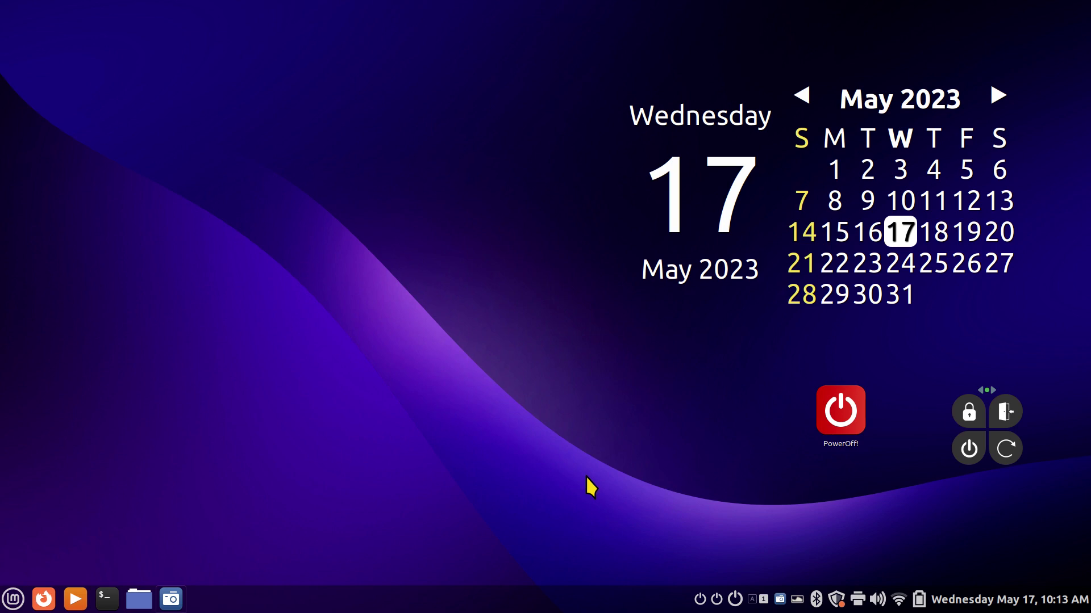
Examine the command in the properties of the PowerOff! desktop launcher and close them
right_click(839, 415)
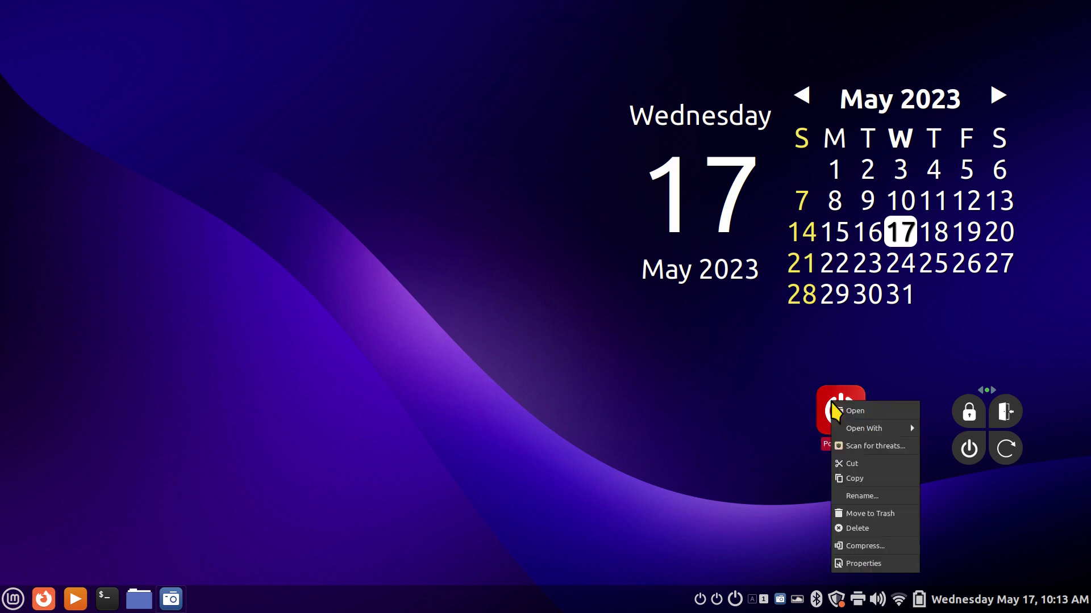
click(869, 565)
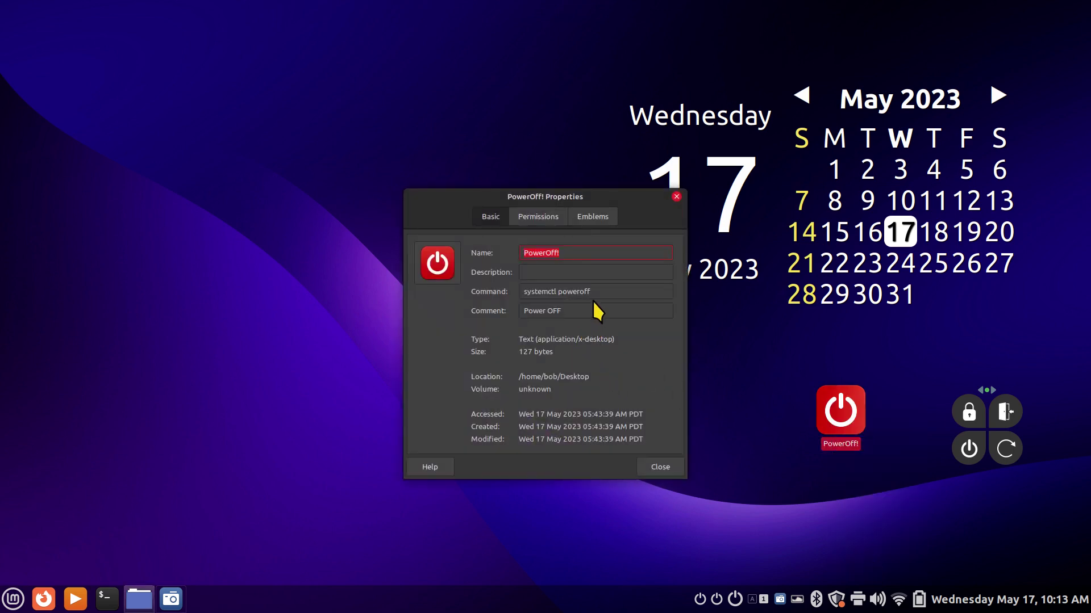
drag(594, 293, 519, 296)
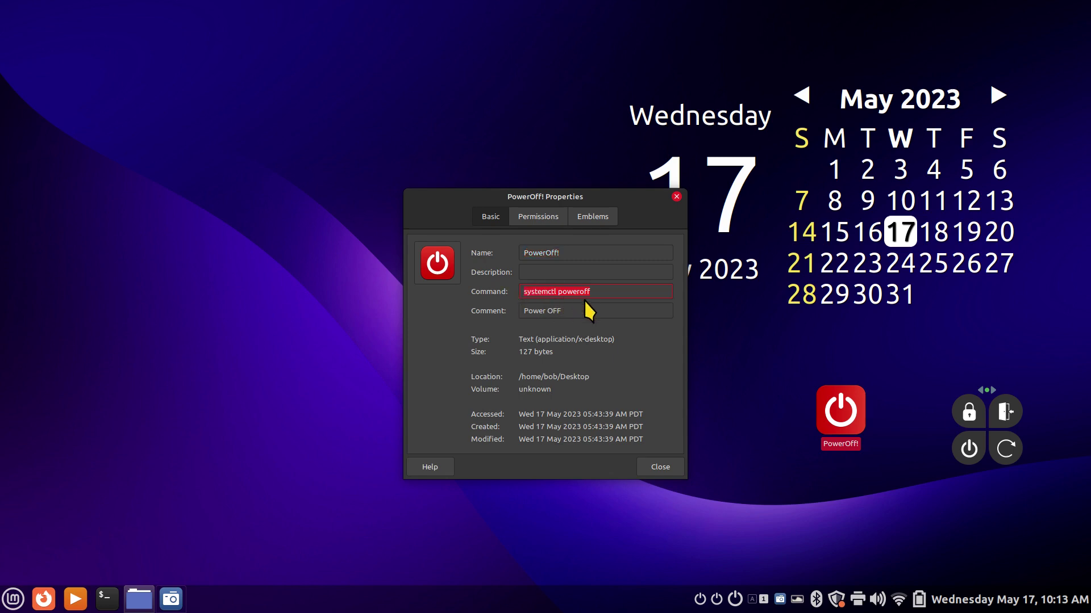
click(664, 471)
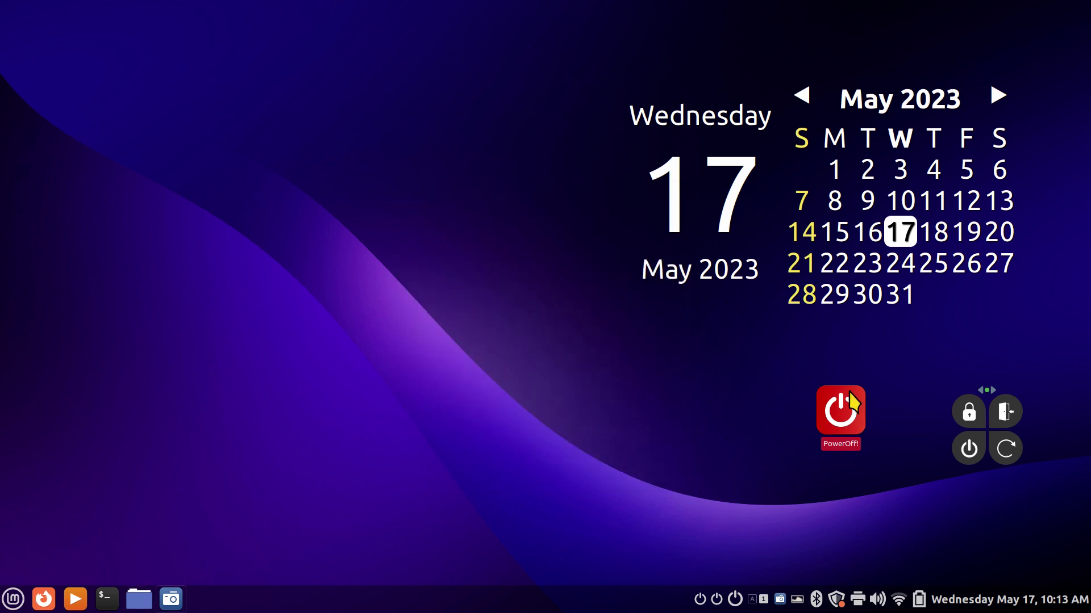
Start creating a new launcher on the desktop and reposition its properties dialog
right_click(423, 220)
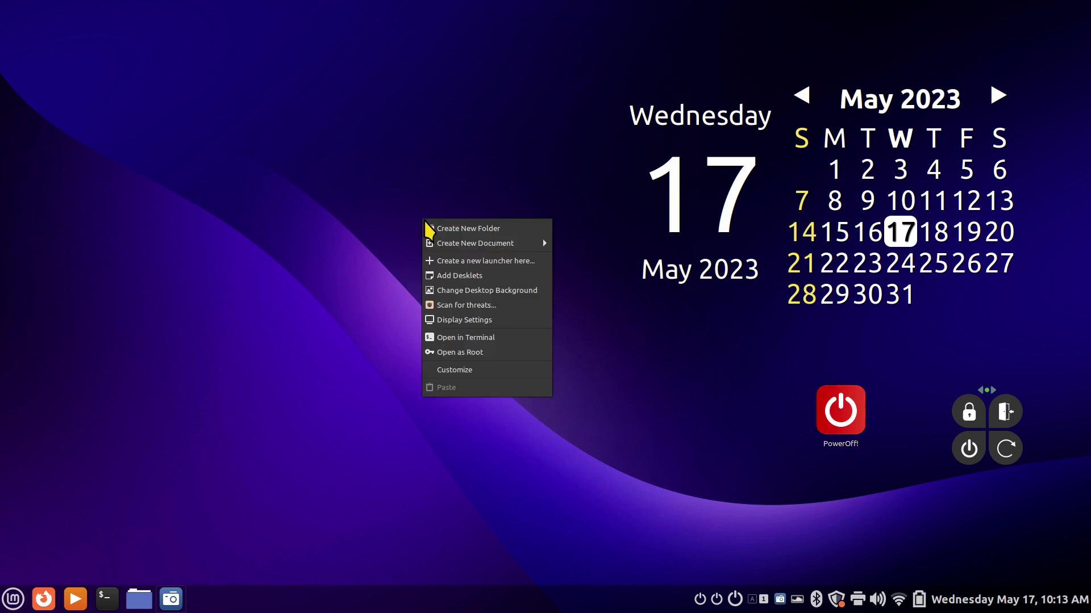
click(481, 262)
drag(548, 250, 420, 207)
Run top in a terminal to view the running processes, and close the terminal
click(107, 598)
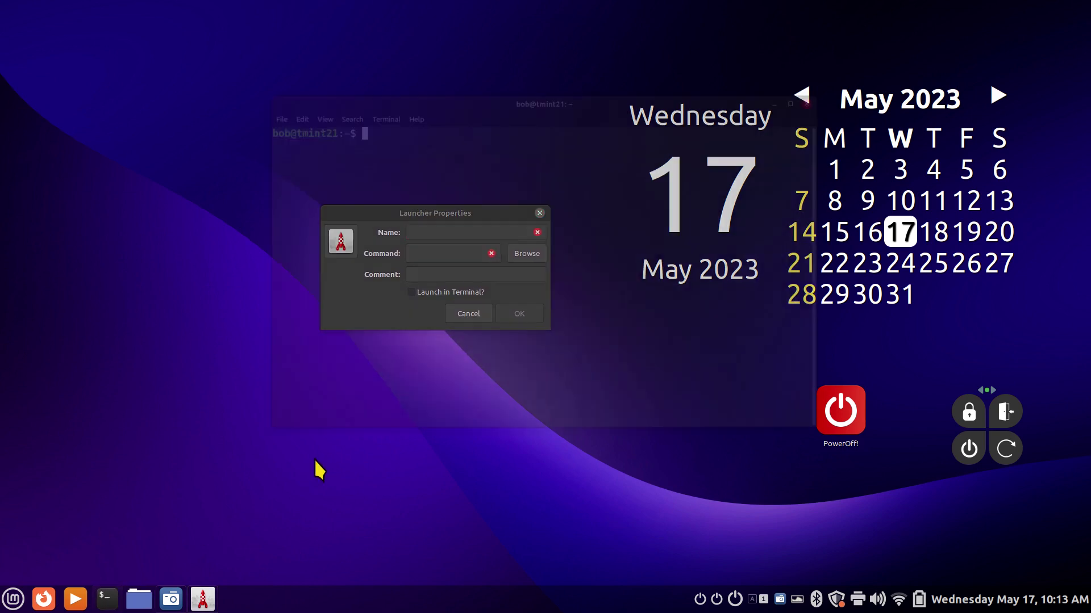
text(to)
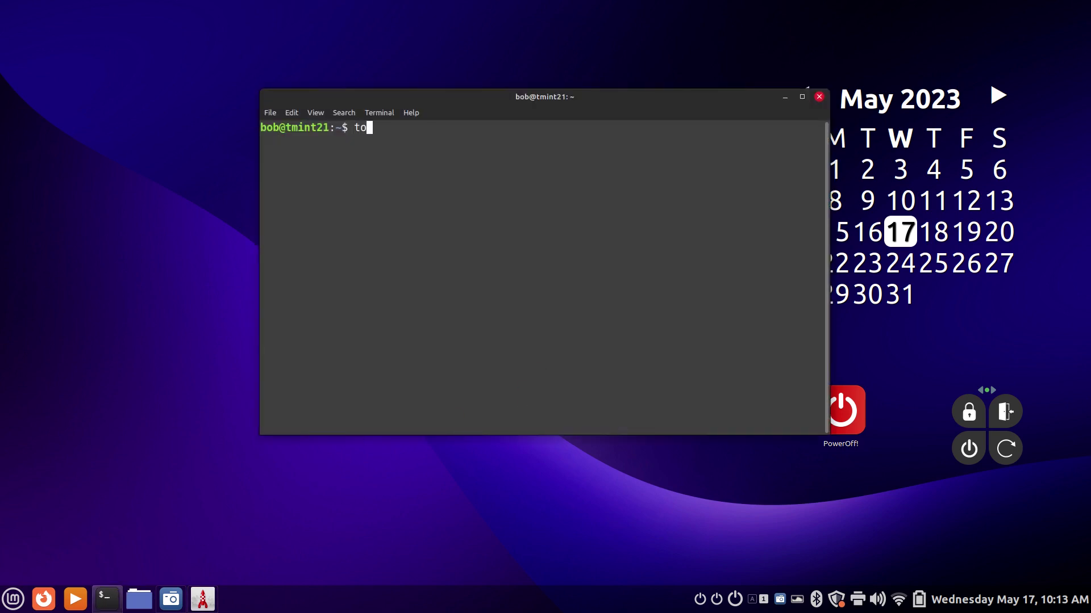
text(p)
key(Return)
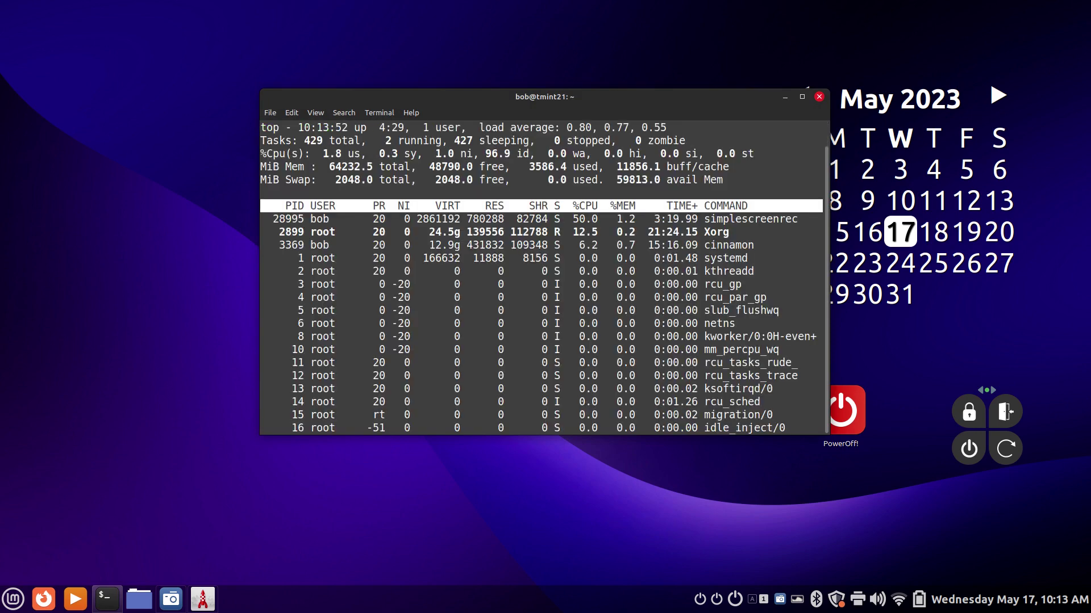
click(819, 96)
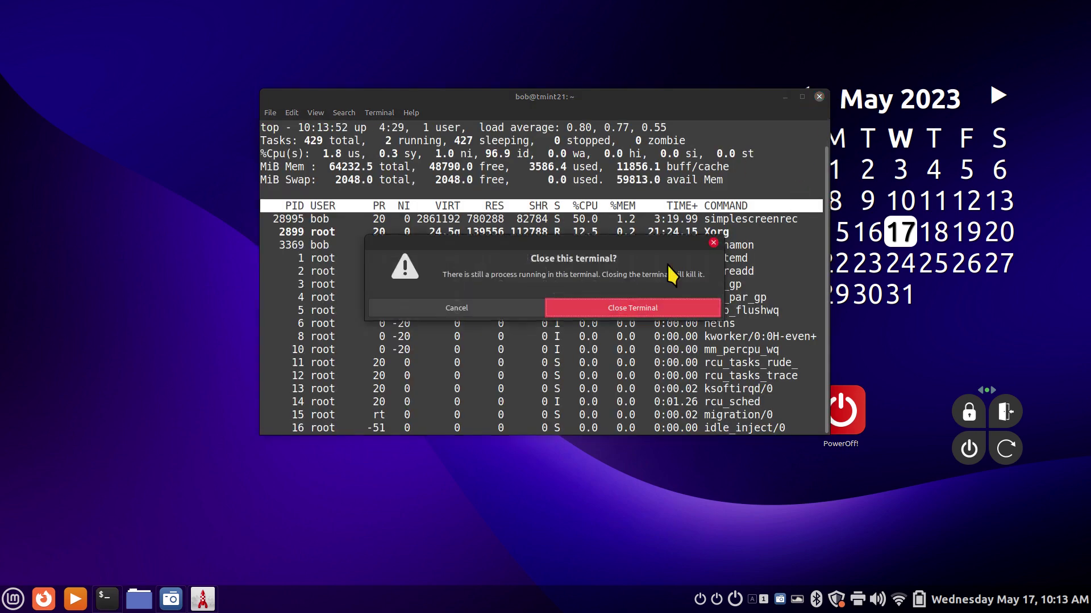
click(628, 316)
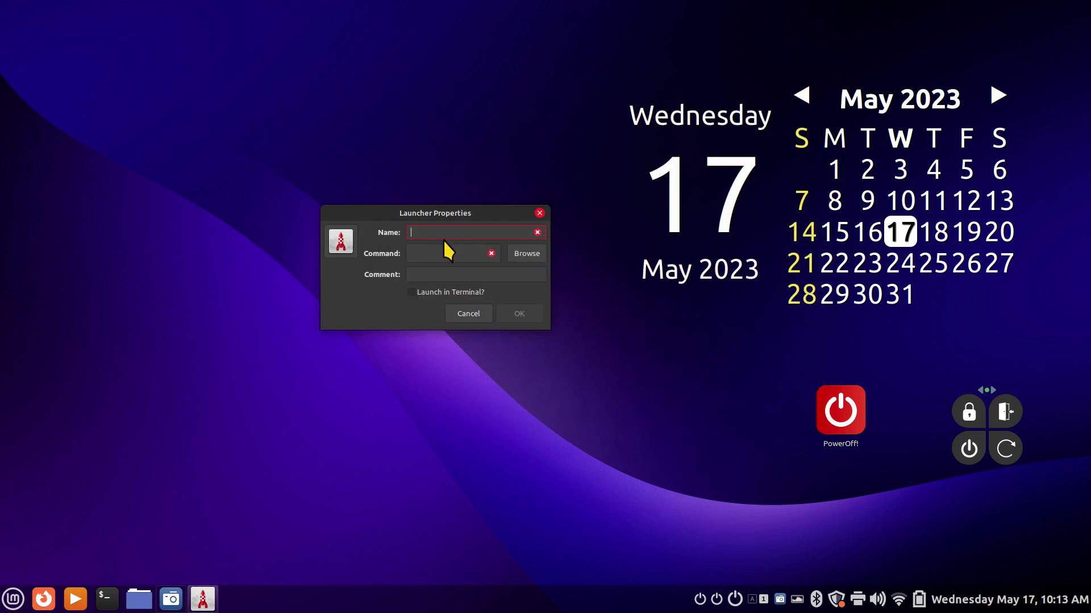
Create a desktop launcher named t that runs top in a terminal, without adding it to the menu
text(t)
click(427, 254)
text(top)
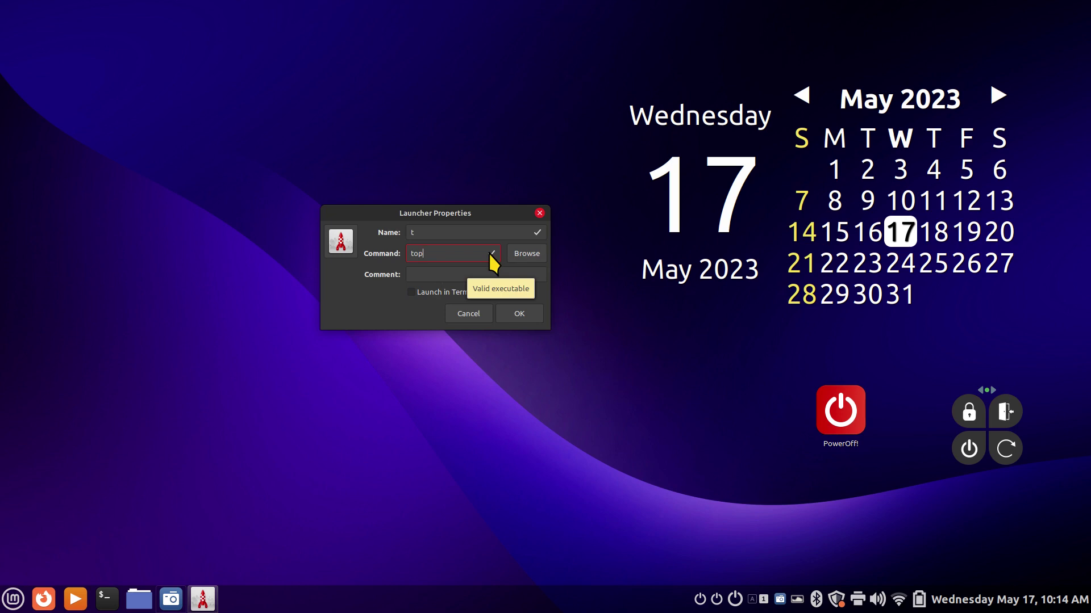
text(t)
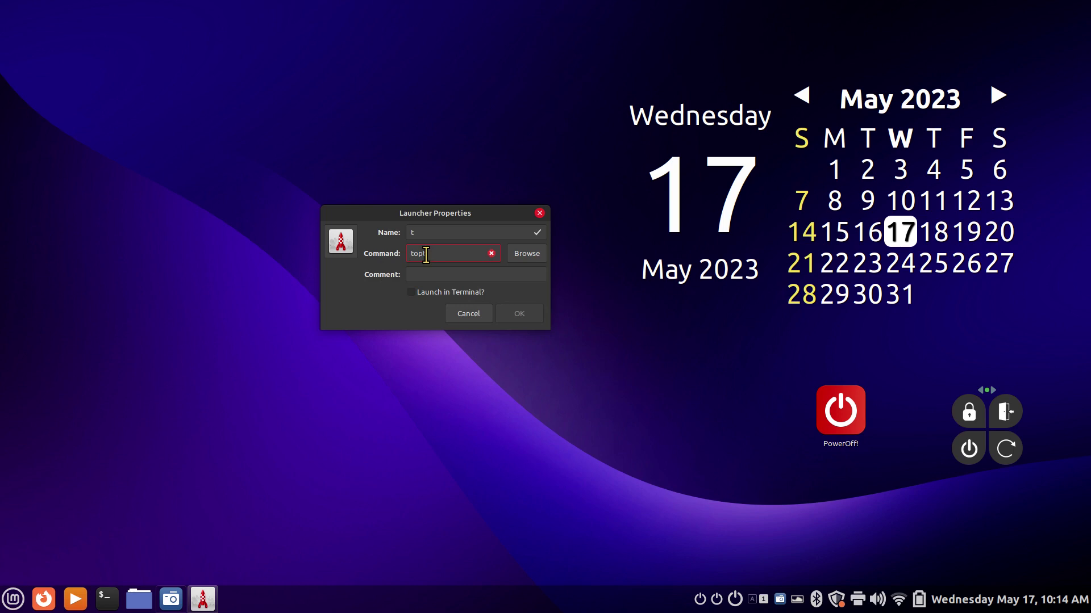
key(BackSpace)
click(410, 291)
click(520, 314)
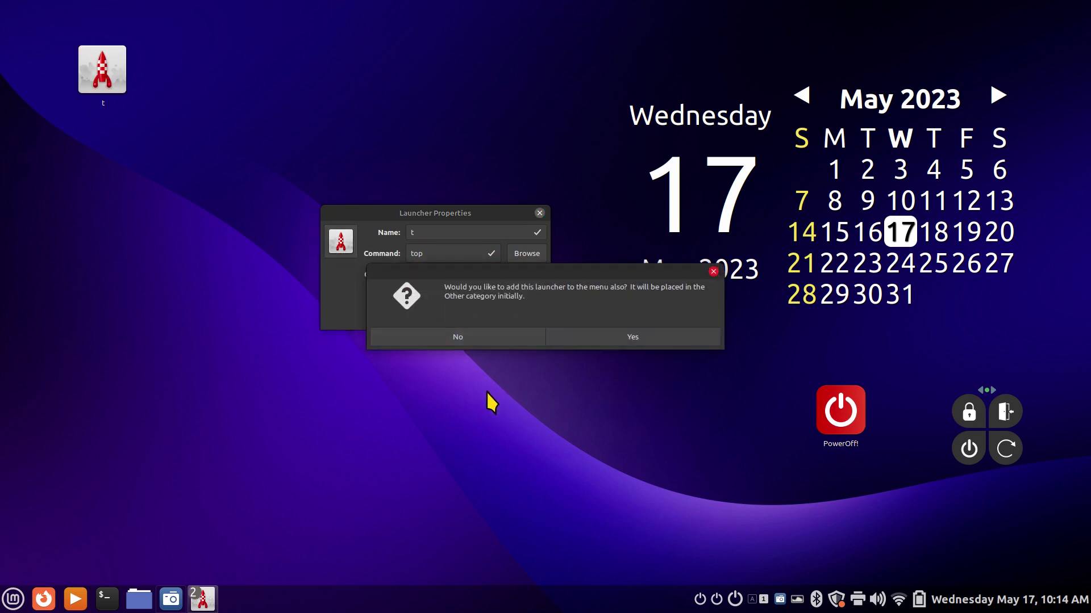
click(482, 335)
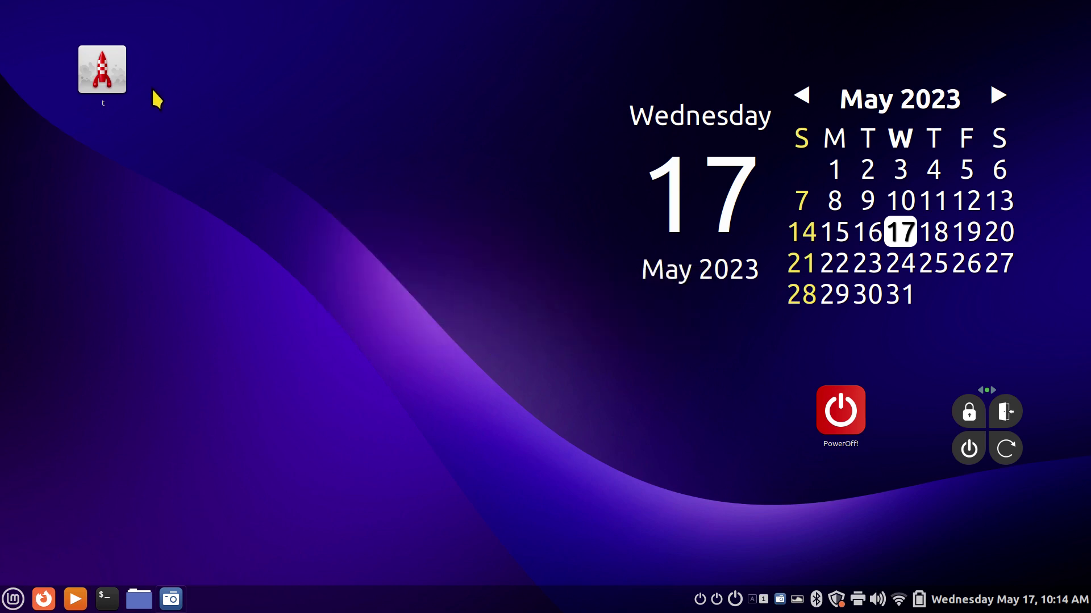
Try out the t launcher, close its terminal and delete the launcher from the desktop
double_click(112, 65)
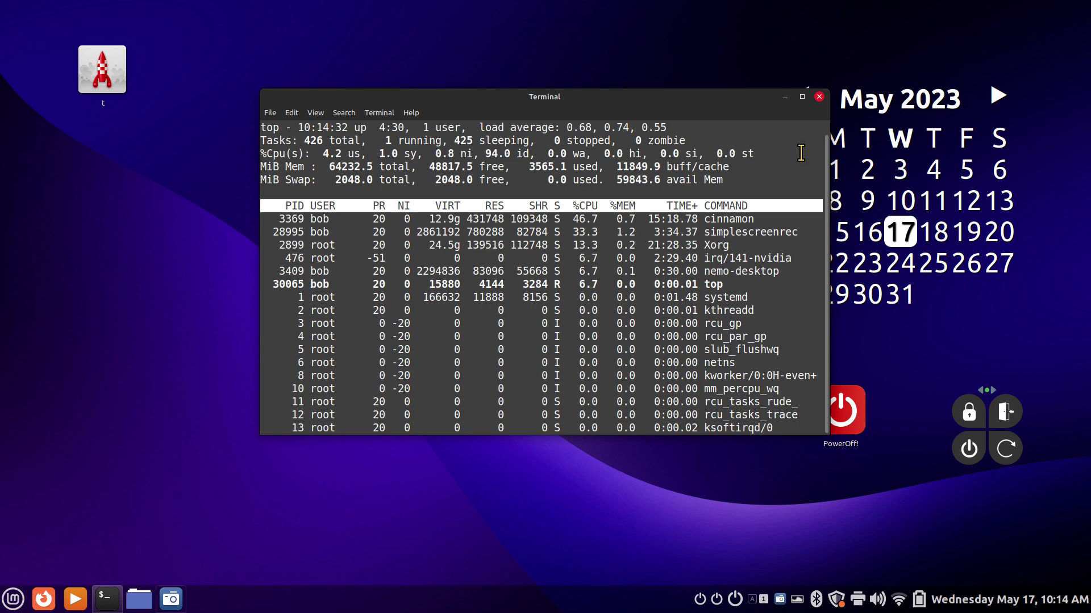
click(819, 97)
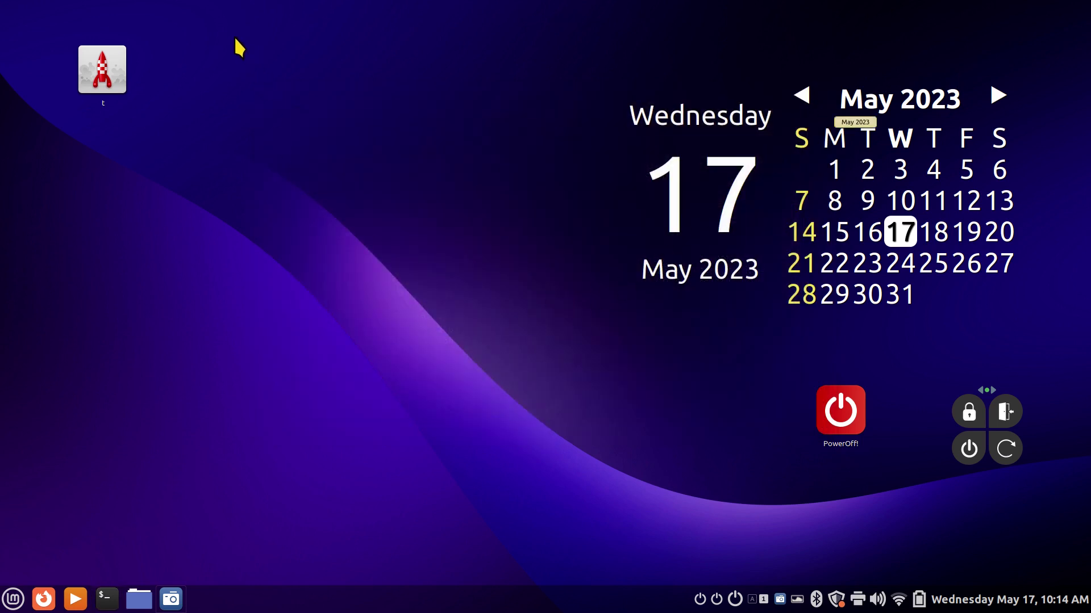
drag(232, 29, 29, 156)
key(Delete)
Start another desktop launcher and name it test1
right_click(410, 238)
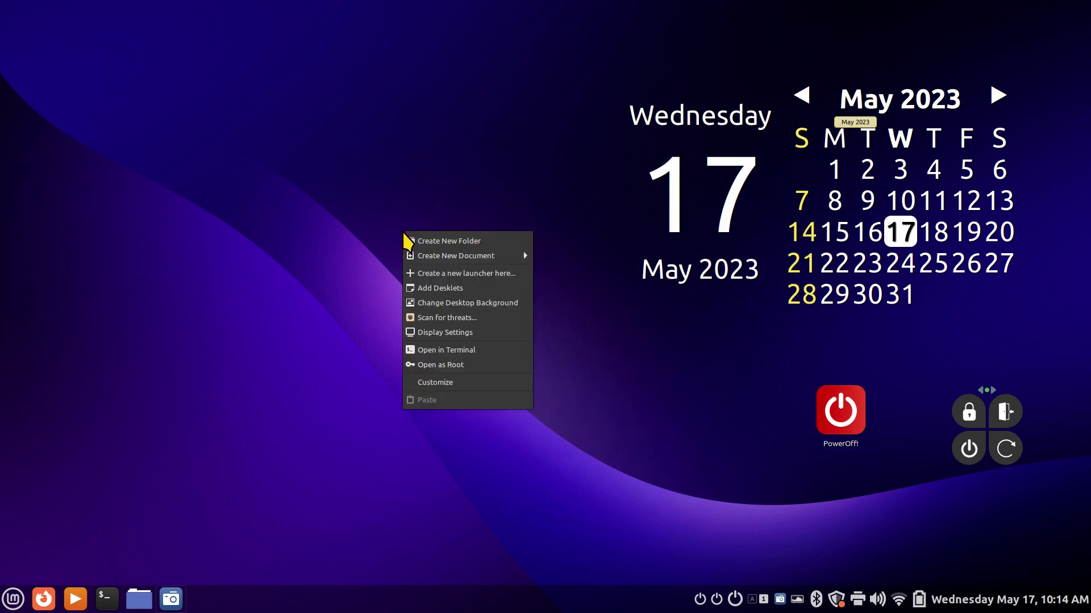
click(437, 277)
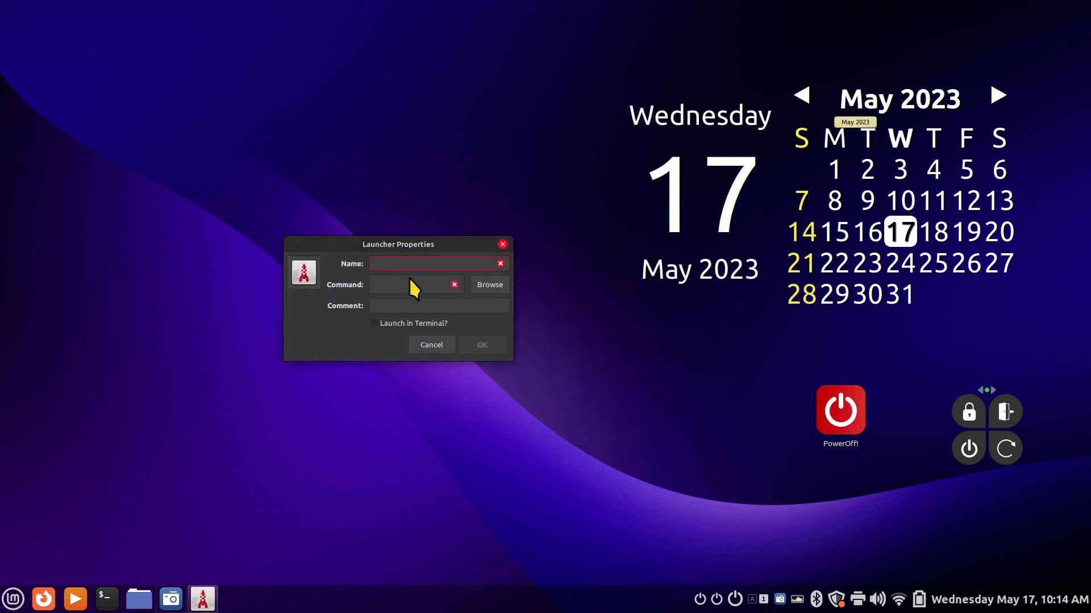
text(test1)
click(409, 281)
Copy the quit command systemctl poweroff from the Shutdown Menu With Icons applet's configuration and close that window
right_click(717, 602)
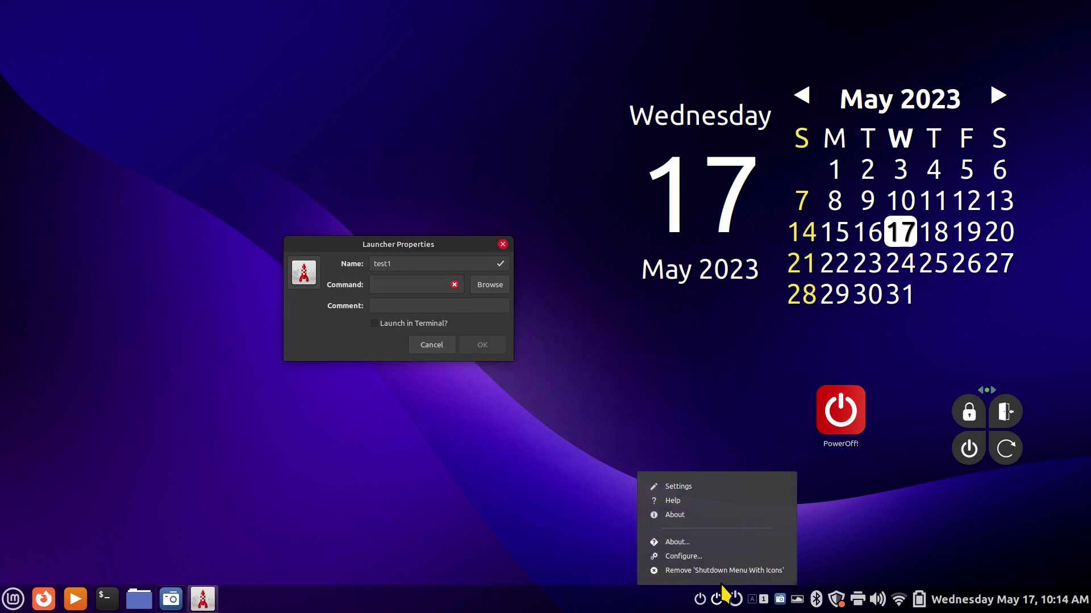
click(708, 557)
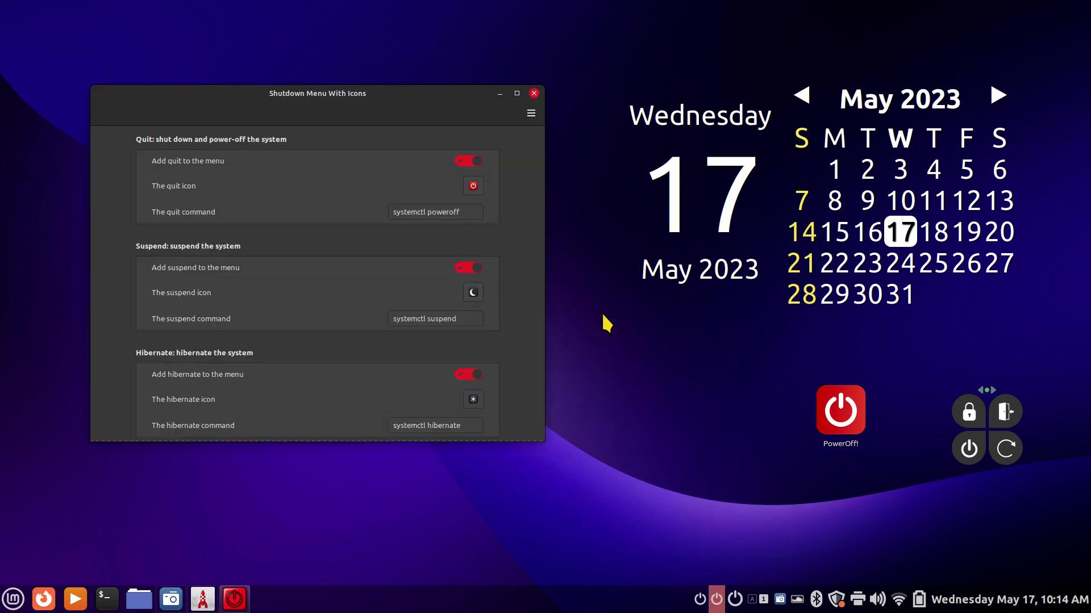
drag(413, 97, 929, 178)
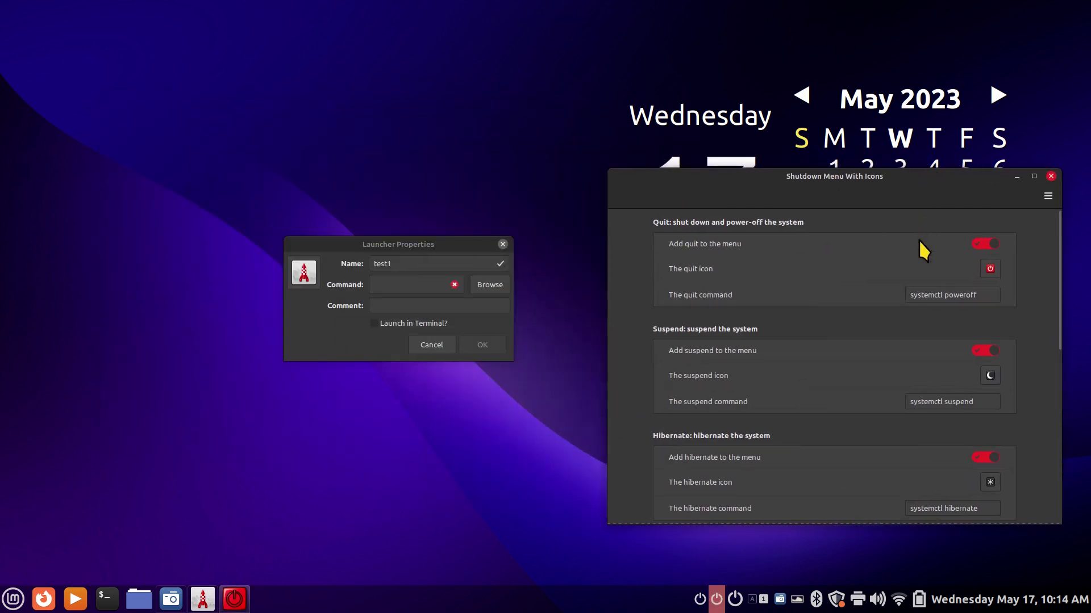
drag(910, 294, 979, 295)
right_click(938, 296)
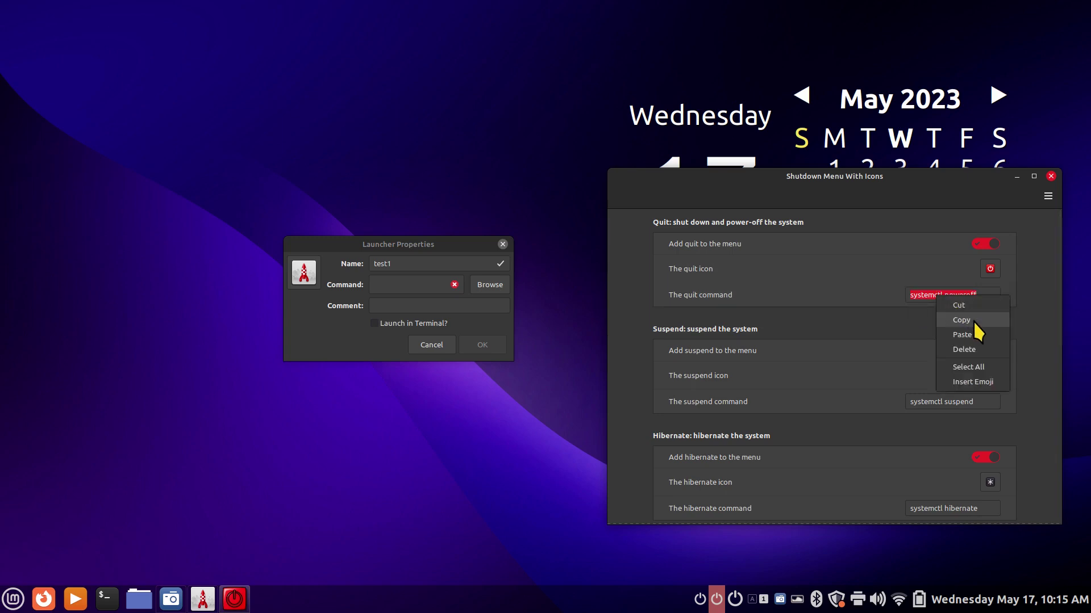
click(973, 321)
click(1051, 176)
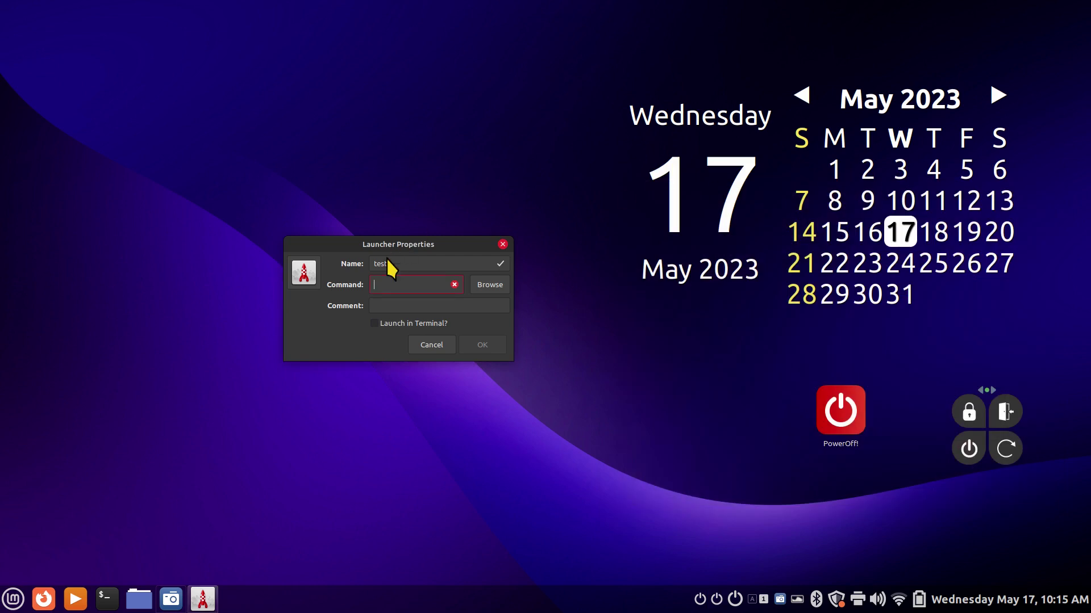
Paste systemctl poweroff as the test1 launcher's command and set its comment to POWER OFF NOW
right_click(399, 282)
click(414, 316)
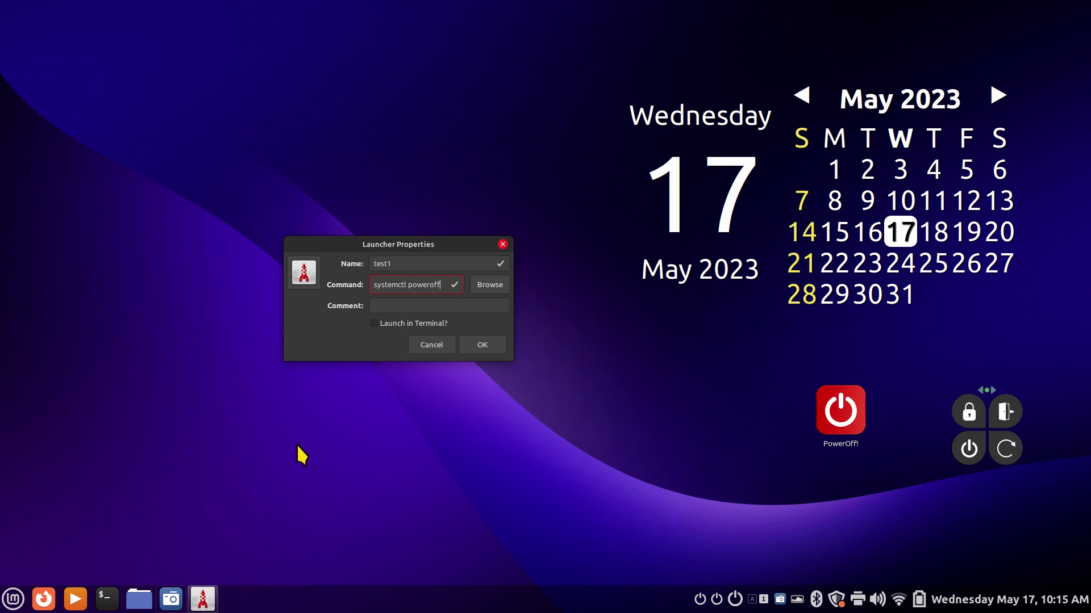
click(388, 308)
text(POWER OFF NOW)
Try the face-crying emoji as the test1 launcher's icon
click(303, 274)
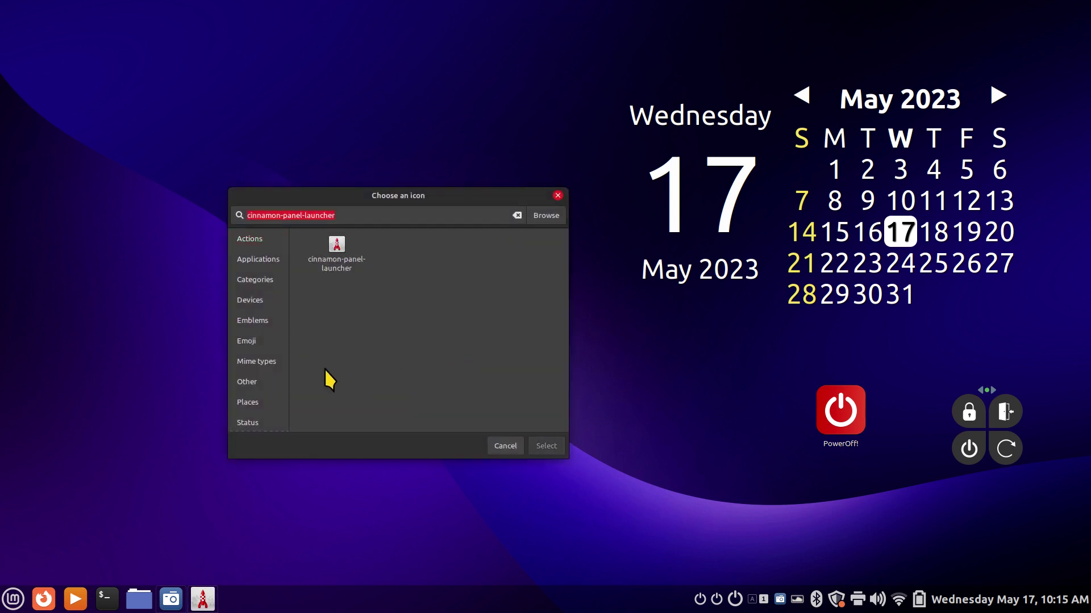
click(263, 342)
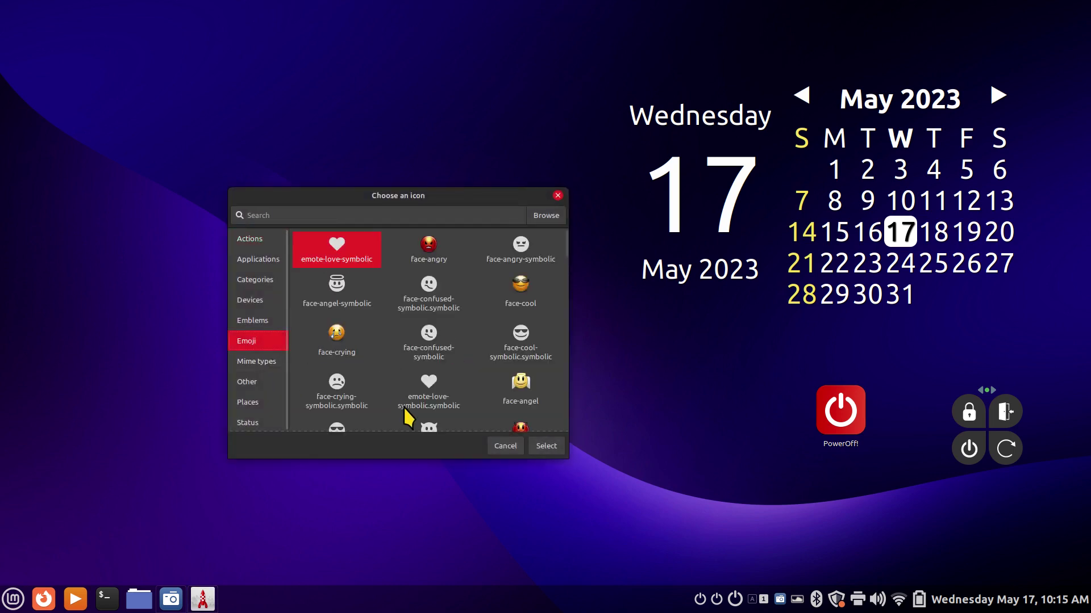
click(543, 445)
Search the icon chooser for shutdown and set system-shutdown-symbolic as the test1 launcher's icon
click(308, 279)
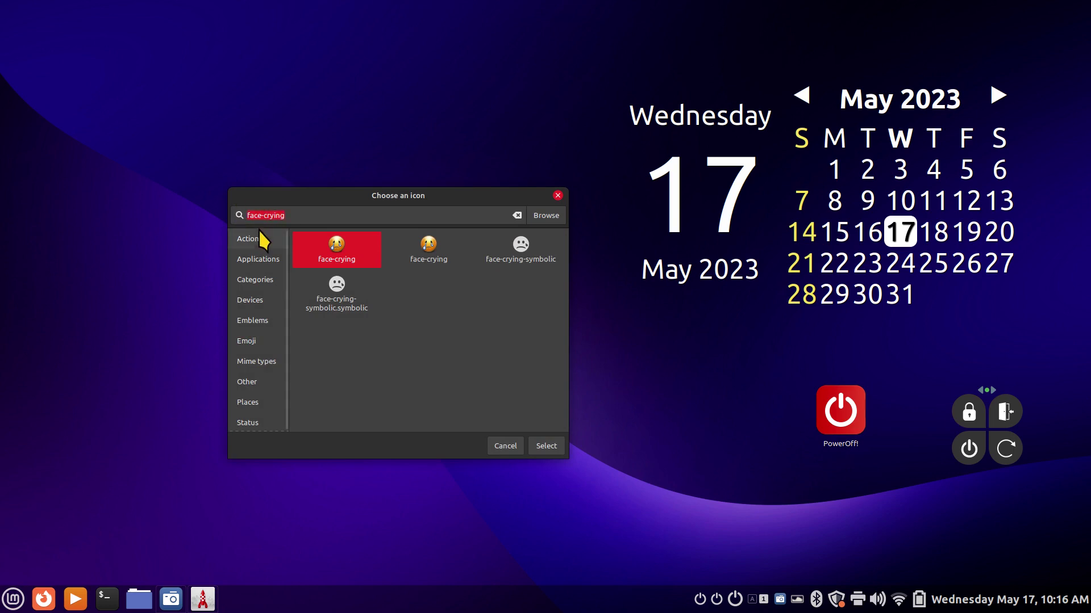
text(shutdown)
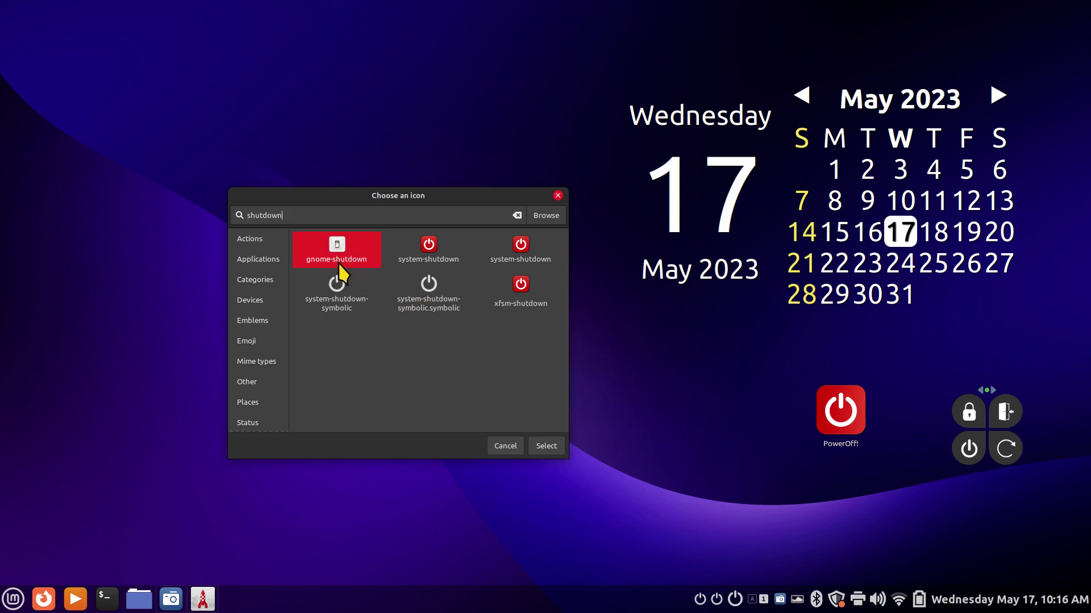
click(428, 249)
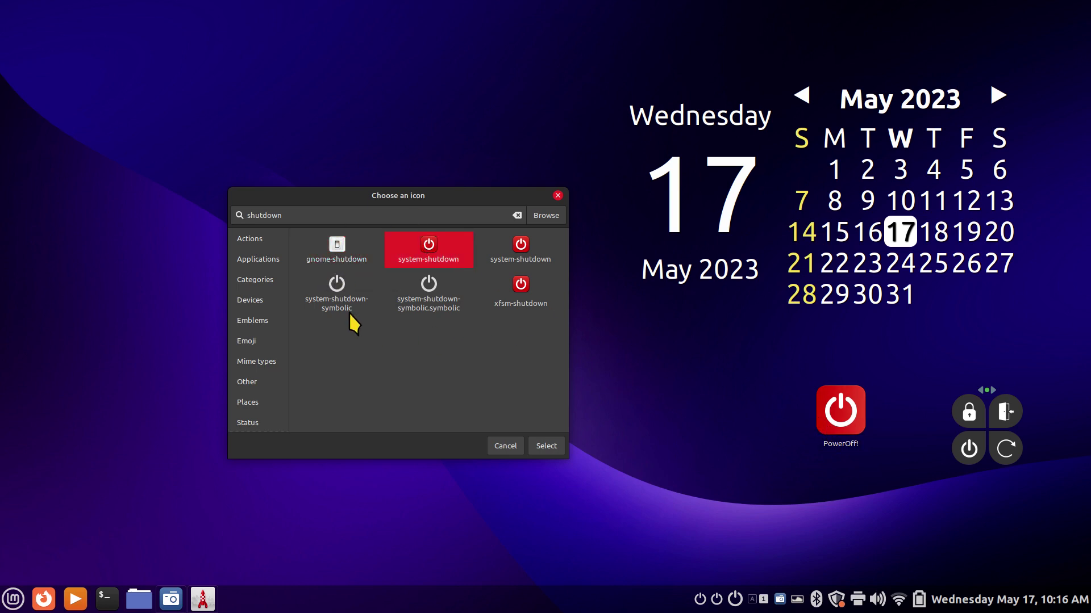
click(349, 296)
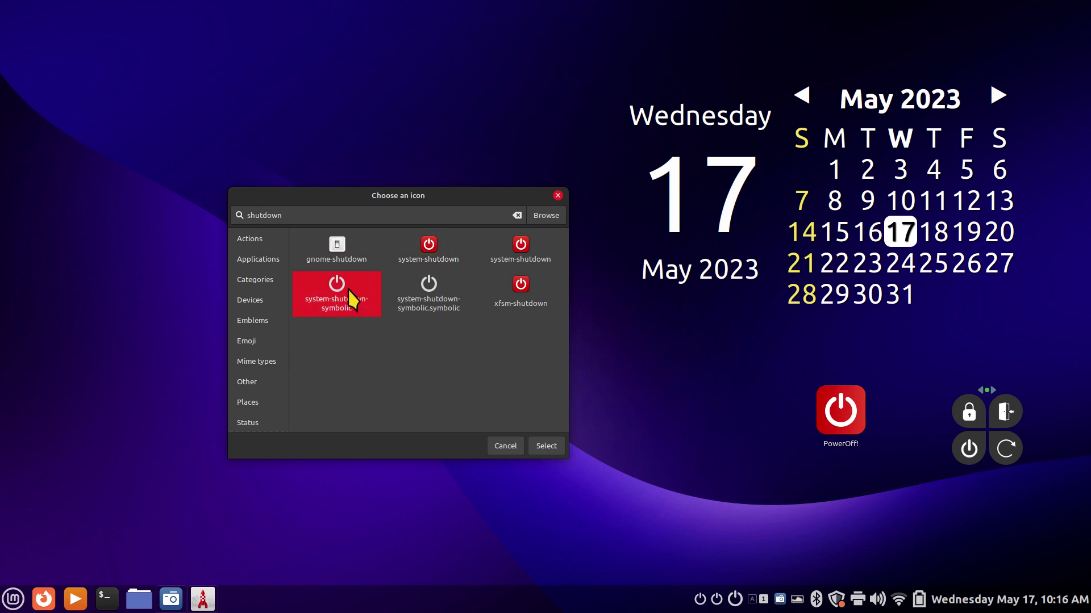
click(538, 446)
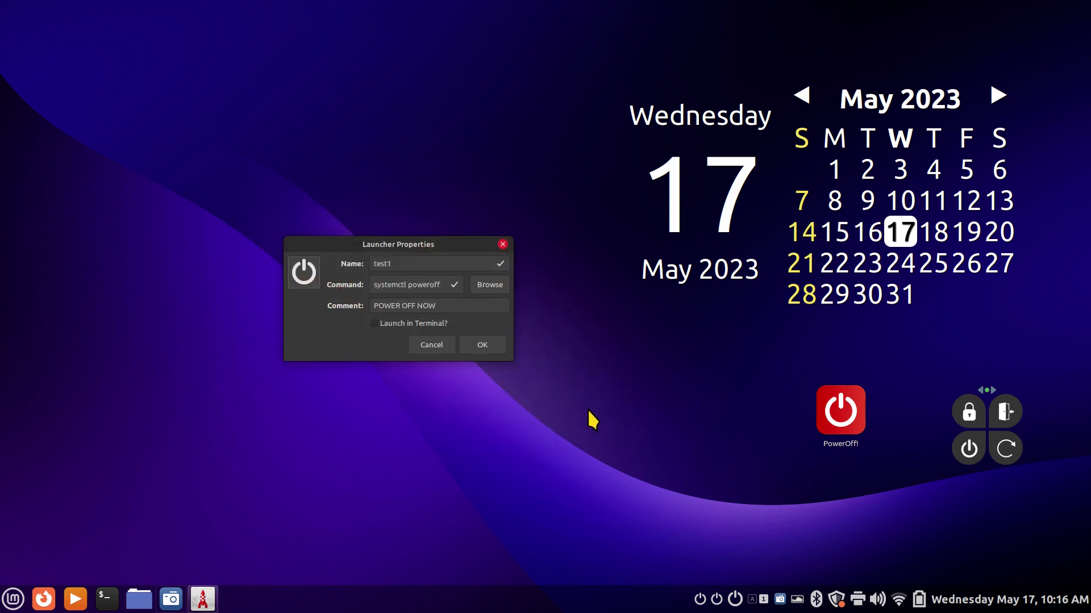
Shift the Launcher Properties dialog clear of the application menu and check which programs its Other category lists
drag(402, 244, 478, 247)
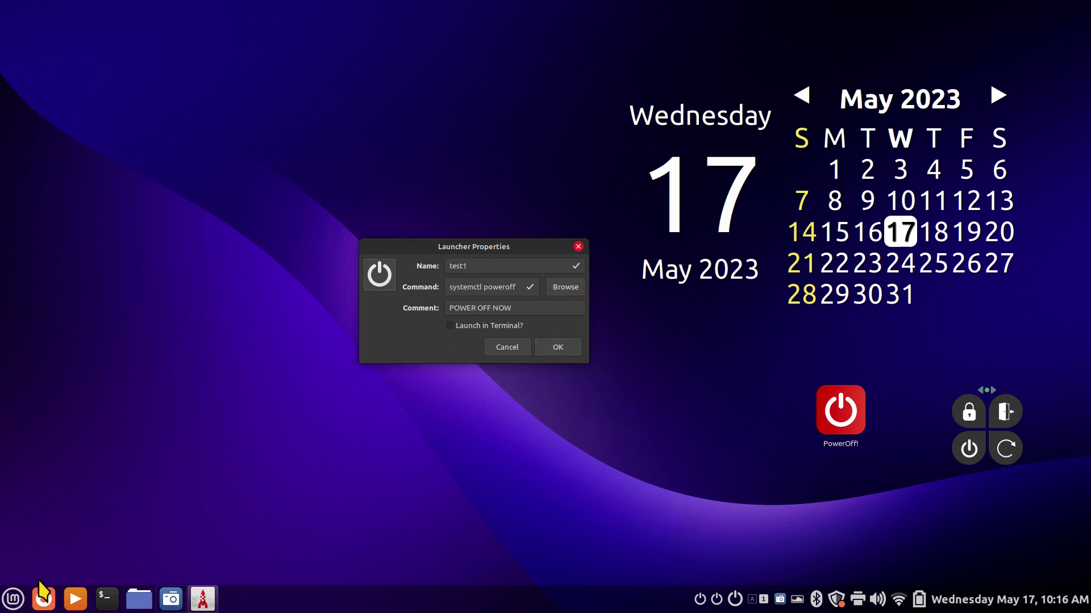
click(14, 599)
mouse_move(95, 427)
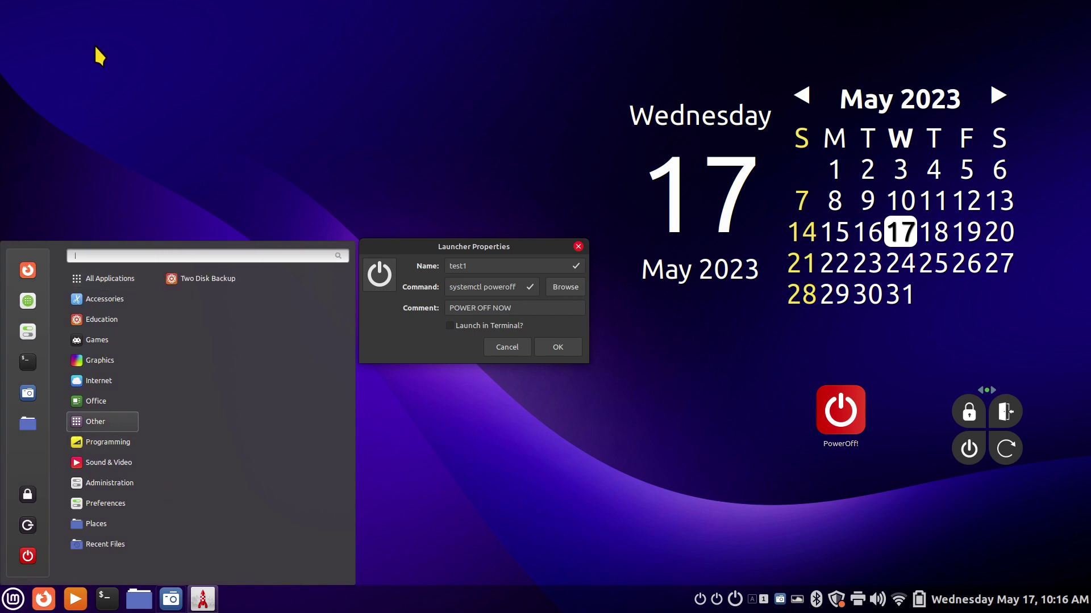
click(380, 336)
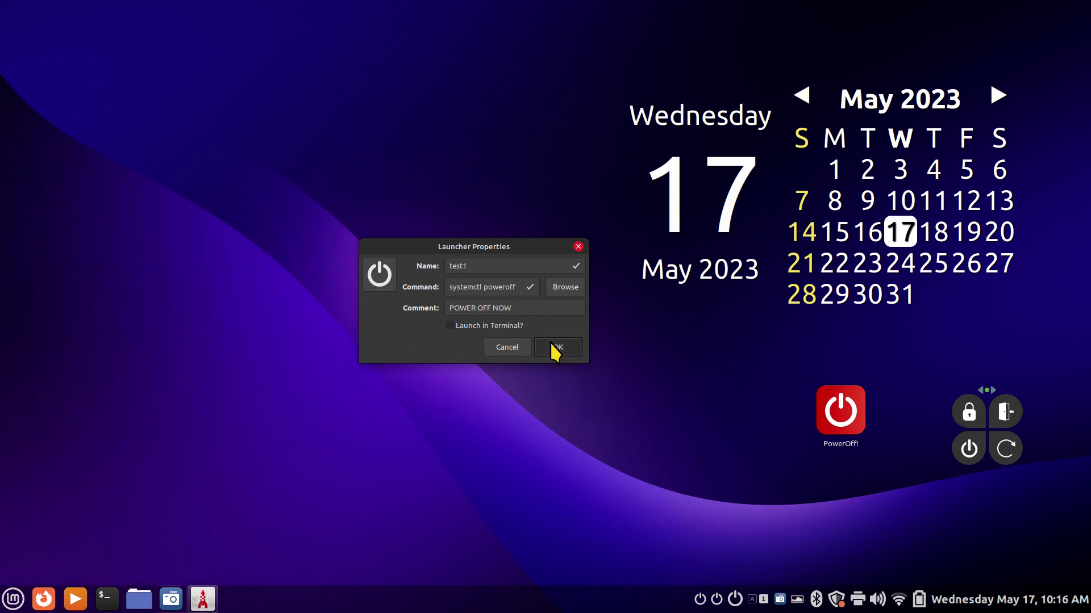
Create the test1 launcher, add it to the application menu too, and place its desktop icon beside PowerOff!
click(551, 343)
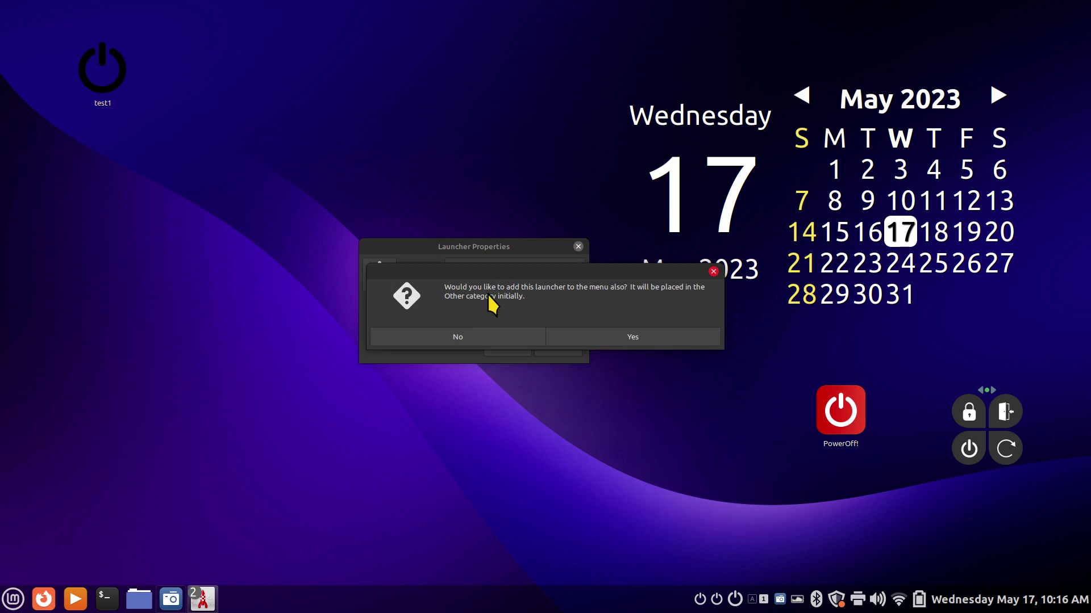
click(625, 339)
drag(102, 70, 750, 412)
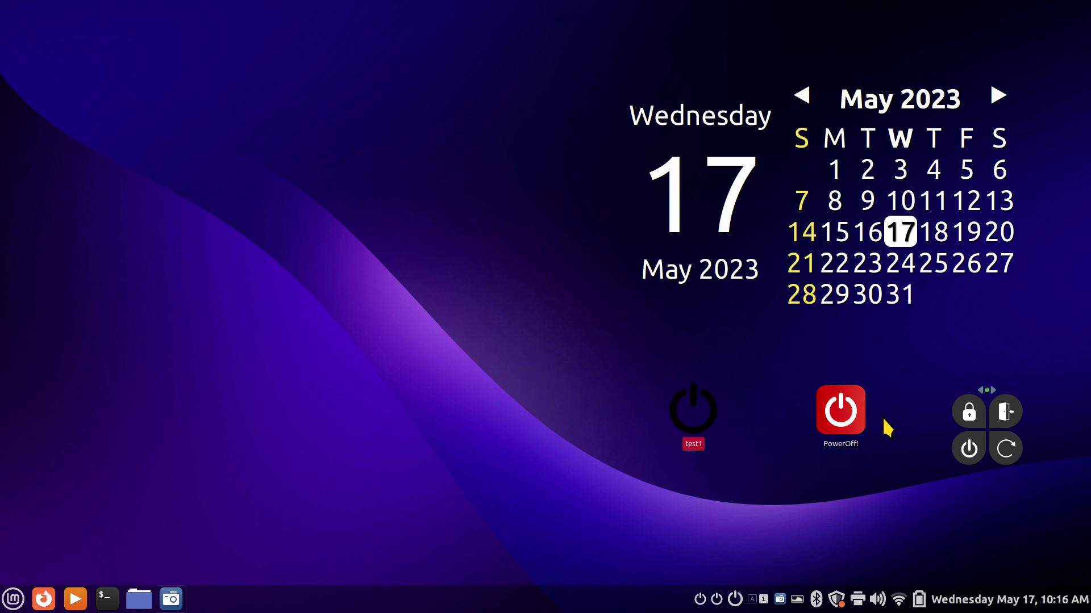
Compare the properties of the test1 and PowerOff! desktop launchers, closing each properties window
right_click(697, 410)
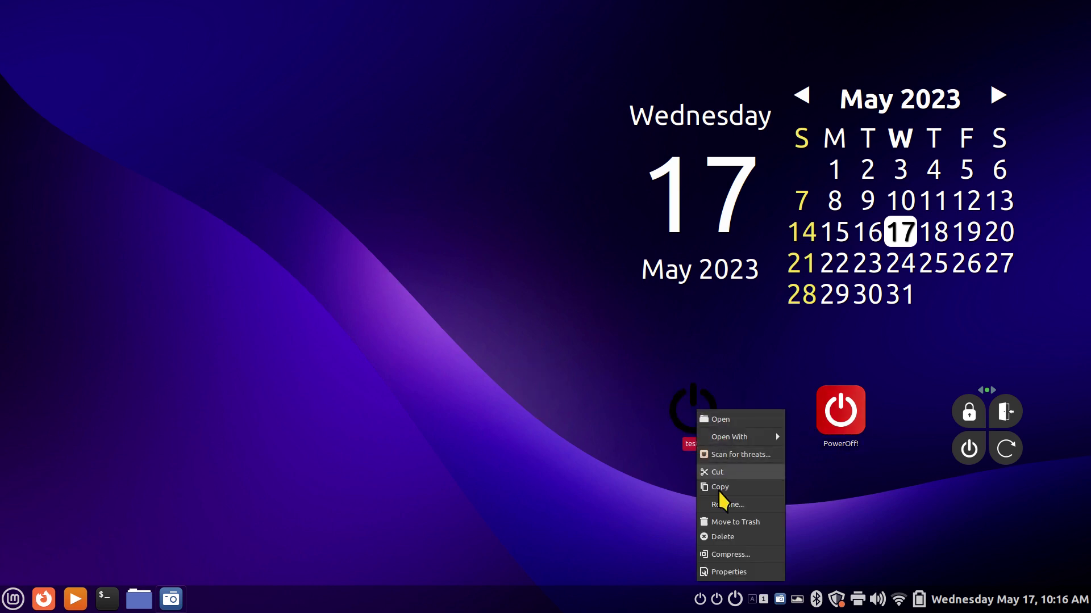
click(757, 575)
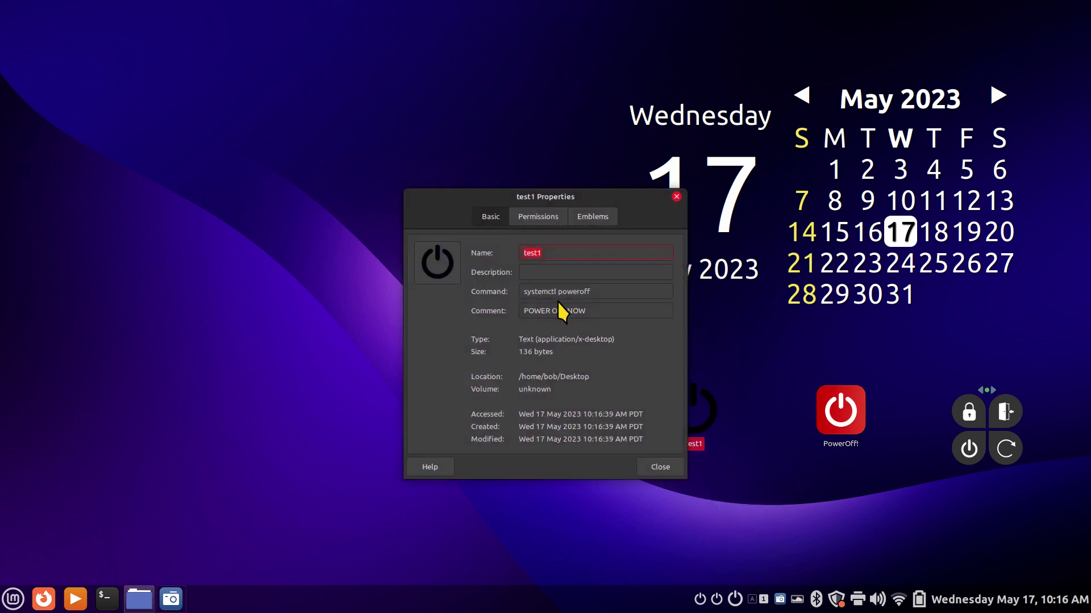
click(661, 467)
right_click(845, 410)
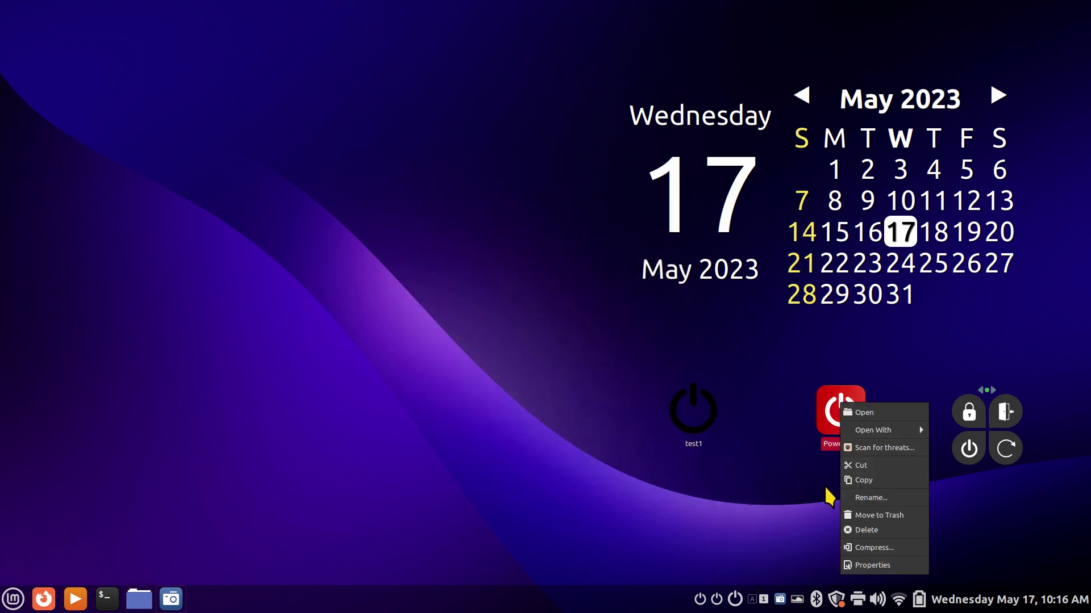
click(875, 572)
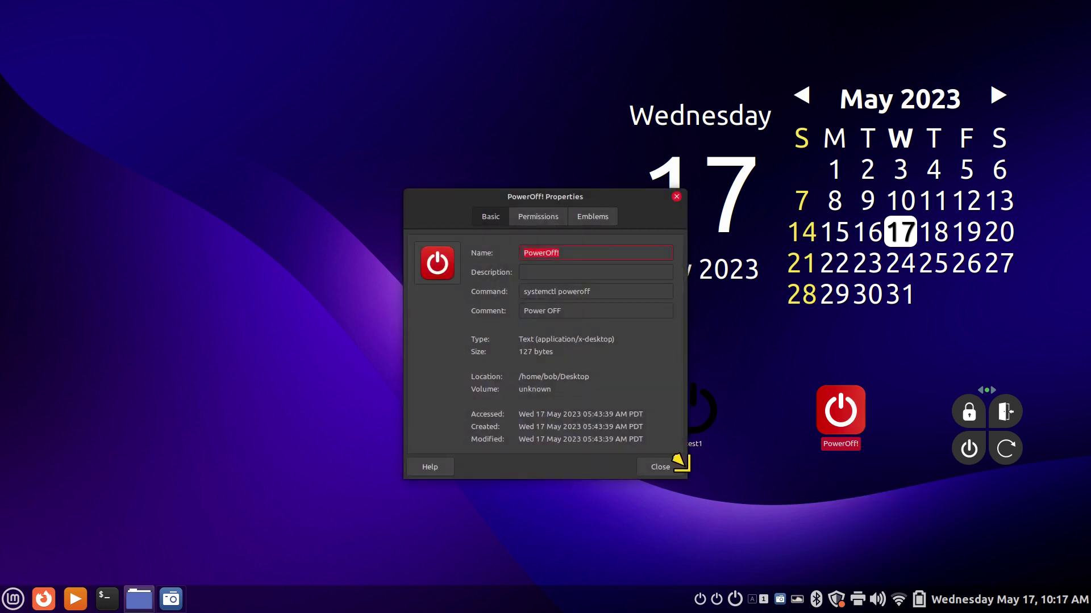
click(674, 472)
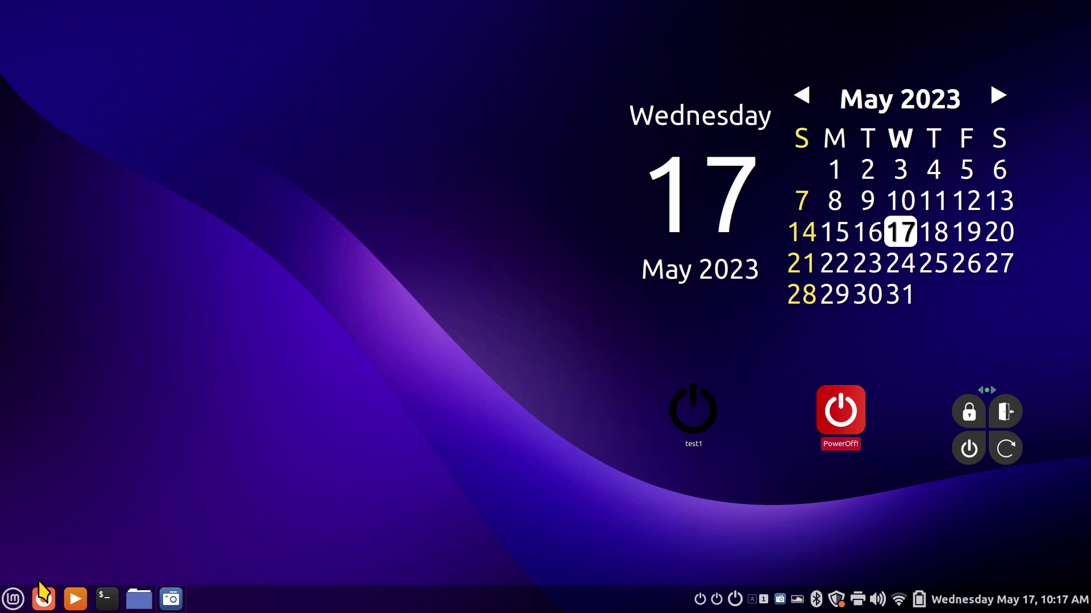
Add test1 from the application menu's Other category to the menu favorites and to the panel launchers
click(14, 599)
mouse_move(88, 420)
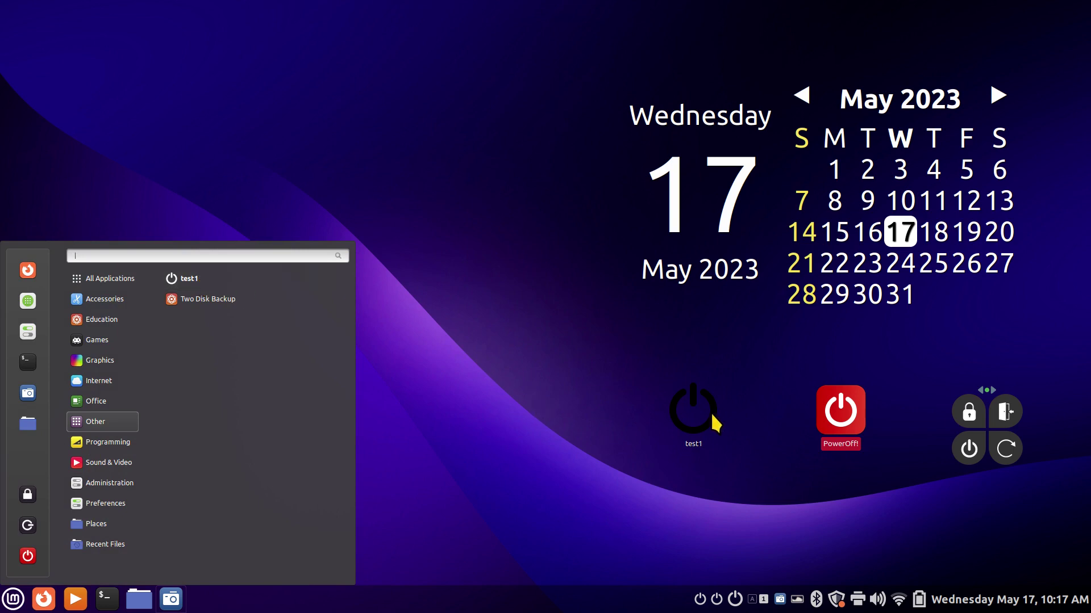
right_click(191, 279)
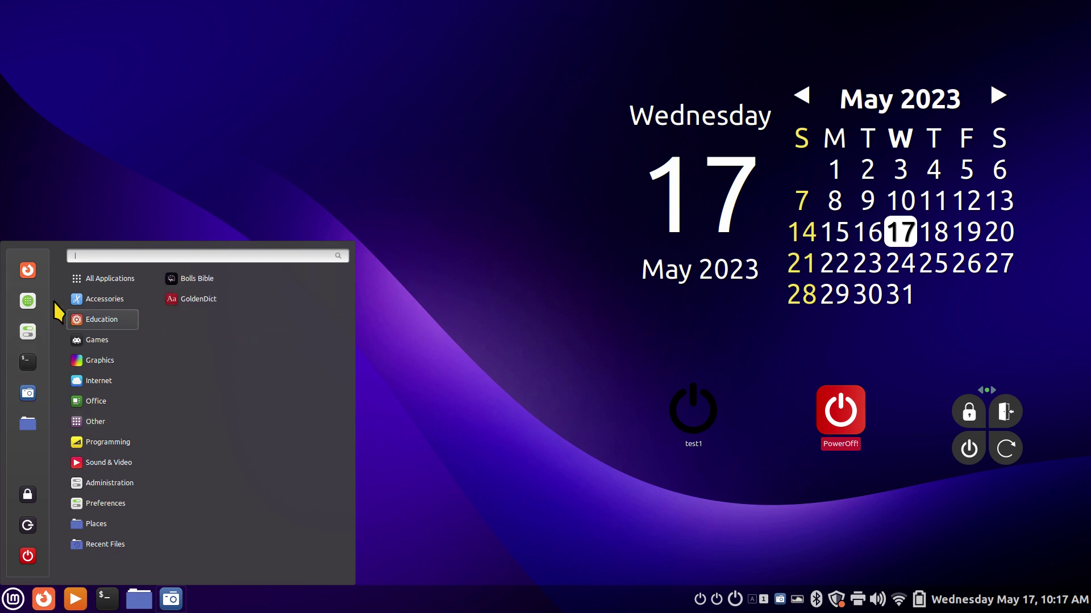
mouse_move(79, 300)
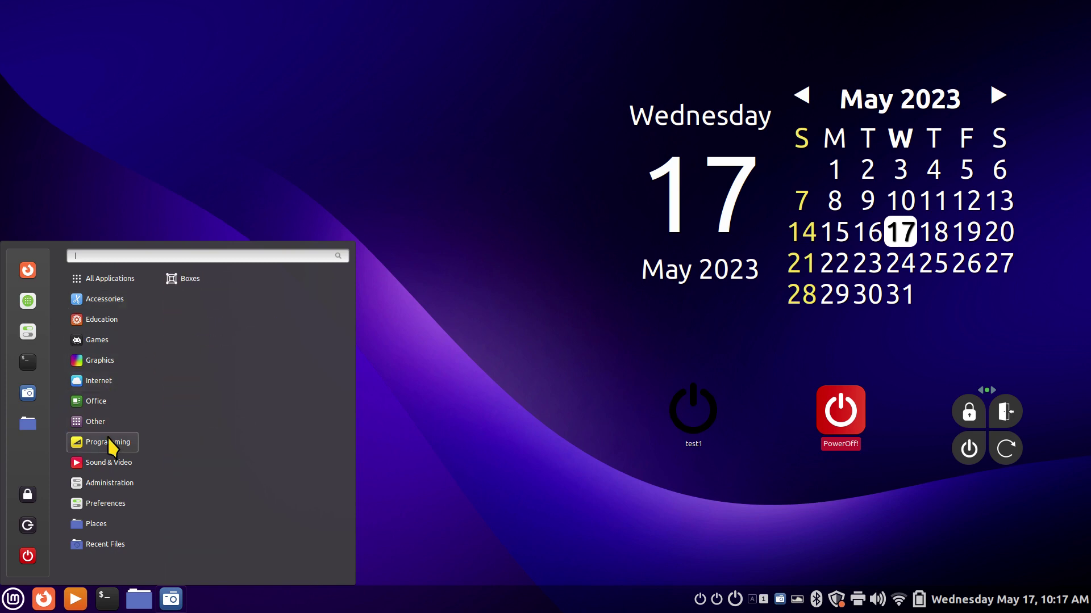
mouse_move(138, 407)
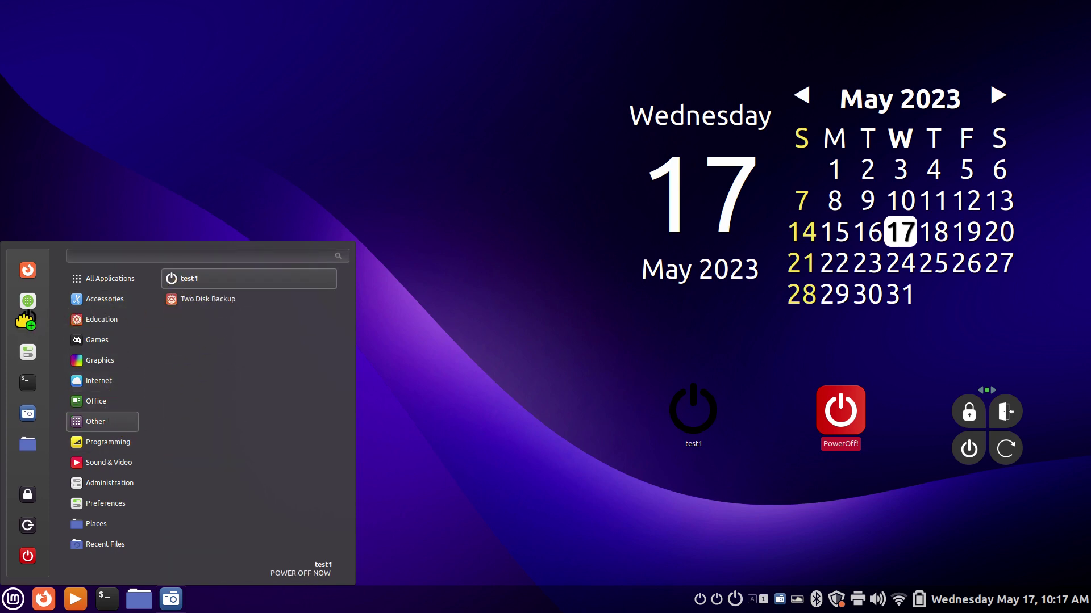
mouse_move(68, 326)
drag(68, 326, 108, 605)
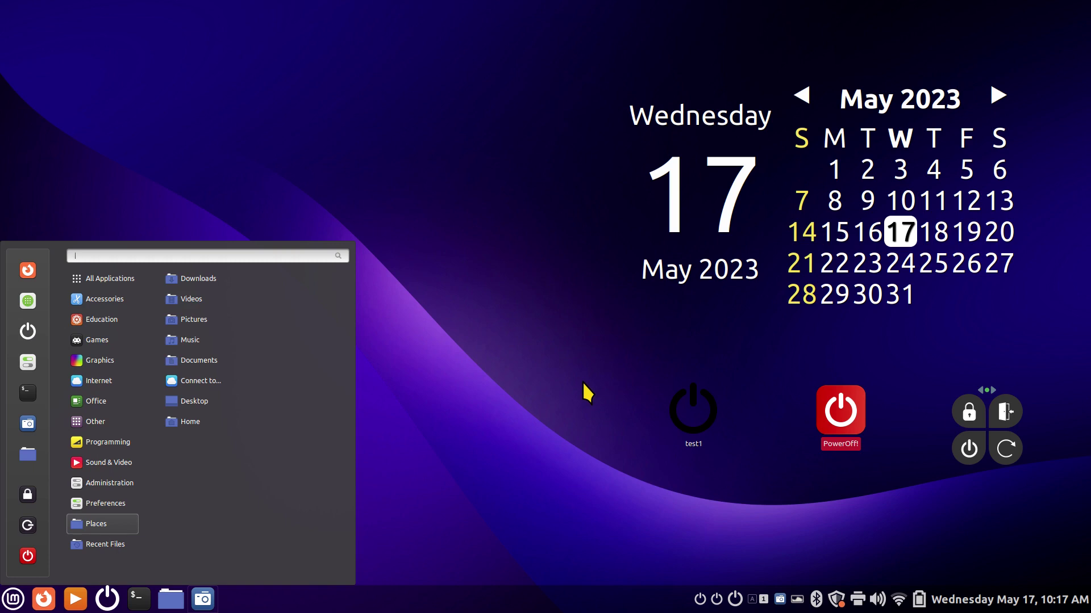
Call up the system shutdown dialog from the application menu's sidebar and dismiss it without shutting down
click(28, 556)
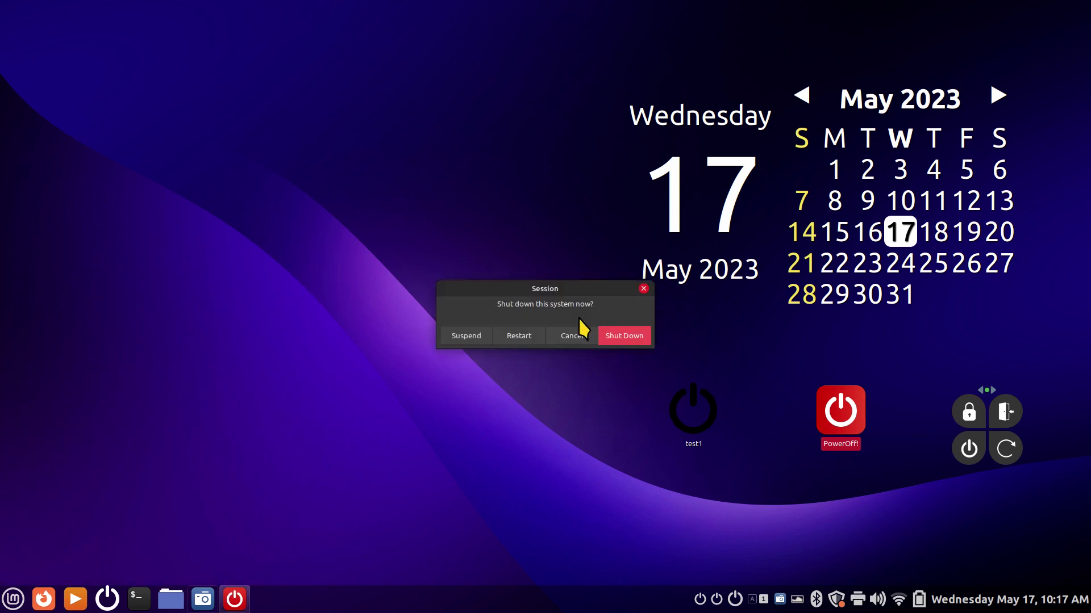
click(644, 288)
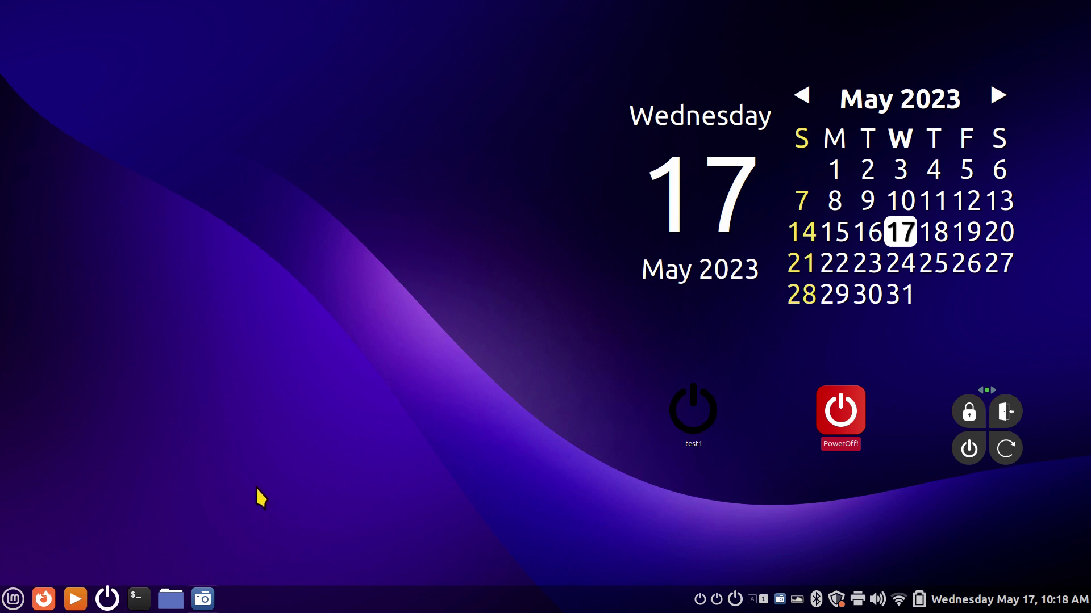
Move the test1 launcher to the front of the panel launchers, and remove it from the panel
drag(117, 605, 48, 606)
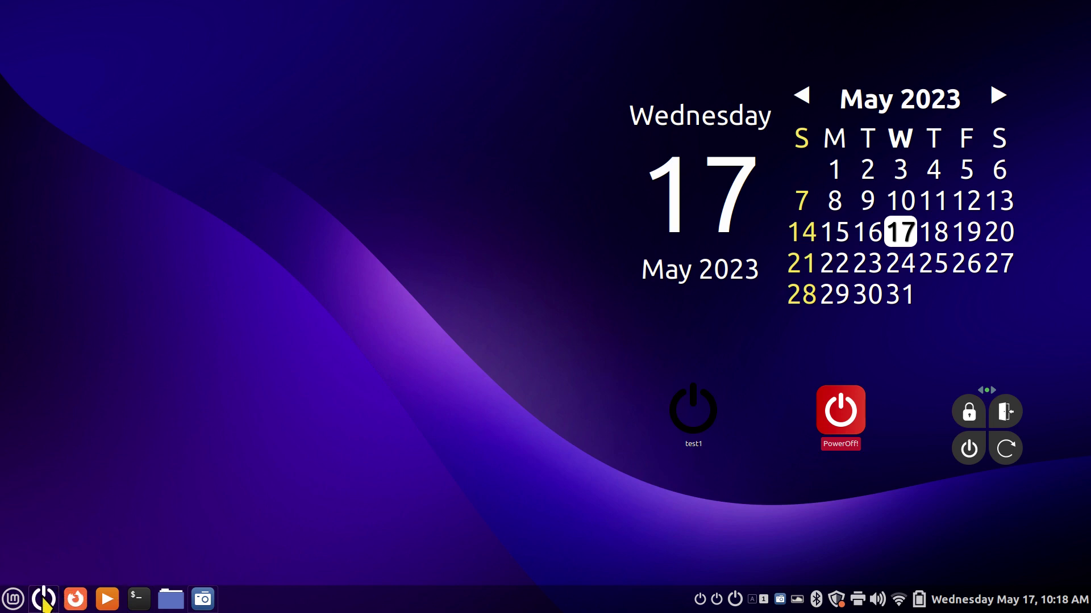
right_click(46, 602)
click(63, 566)
Remove test1 from the application menu's favorites and check the Other category for its entry
click(23, 599)
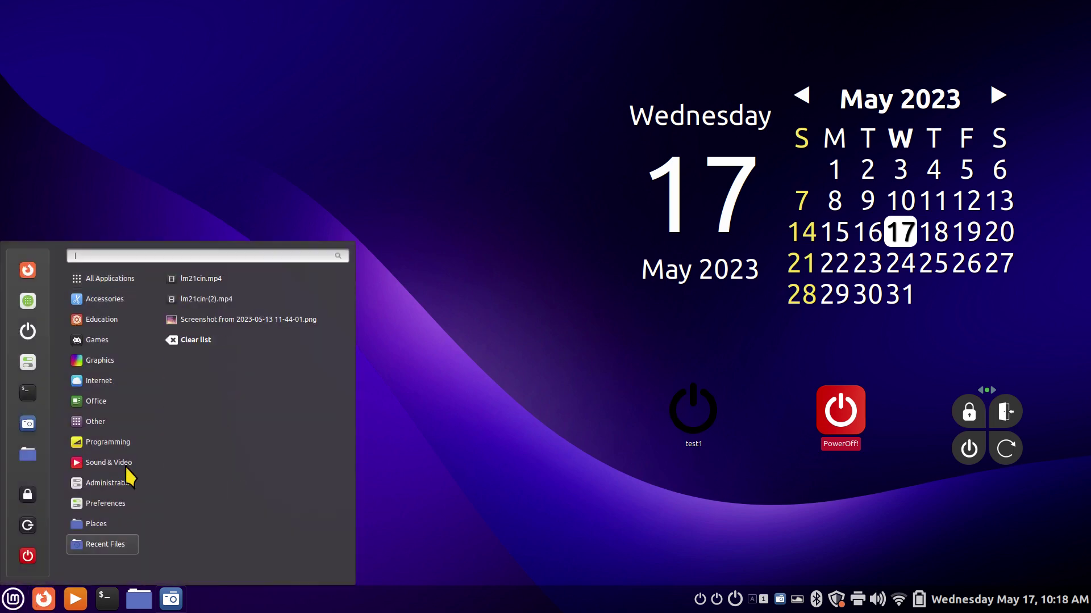
drag(27, 334, 244, 477)
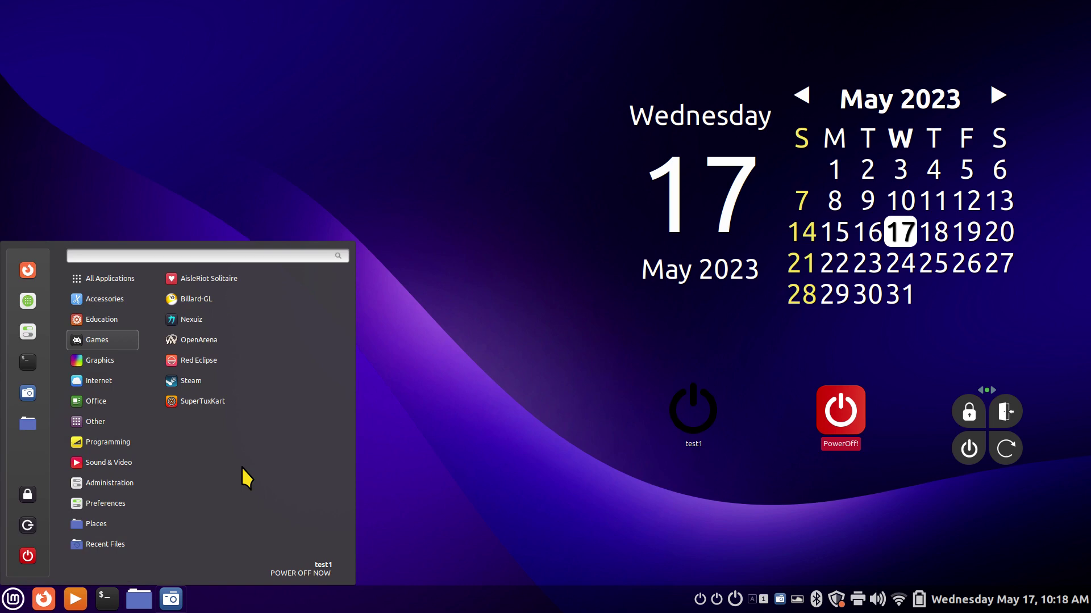
mouse_move(108, 425)
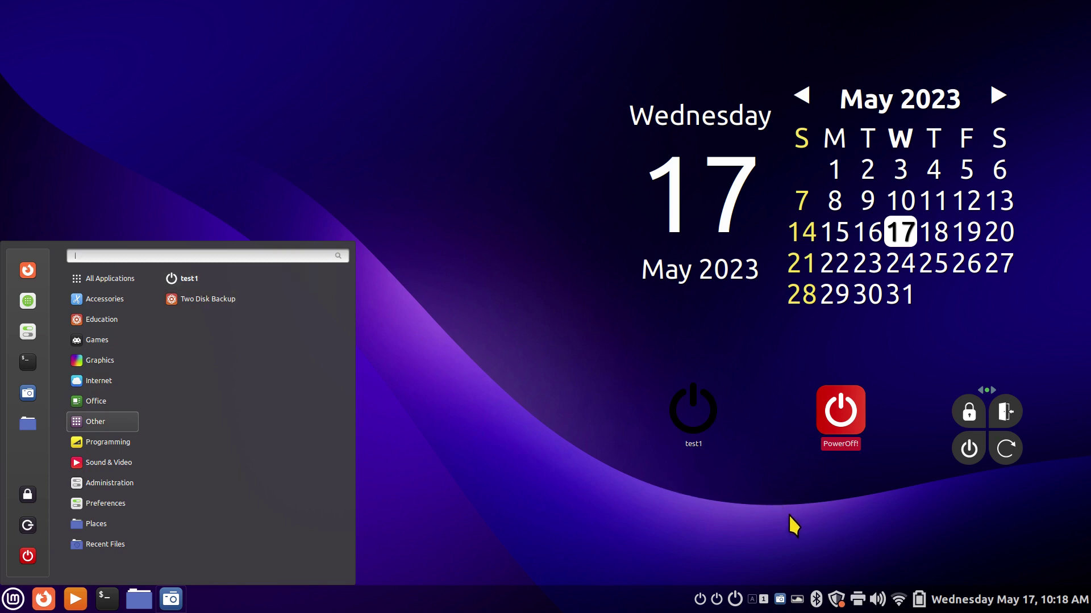
Close the application menu and dismiss the Session shutdown dialog without shutting down
click(541, 485)
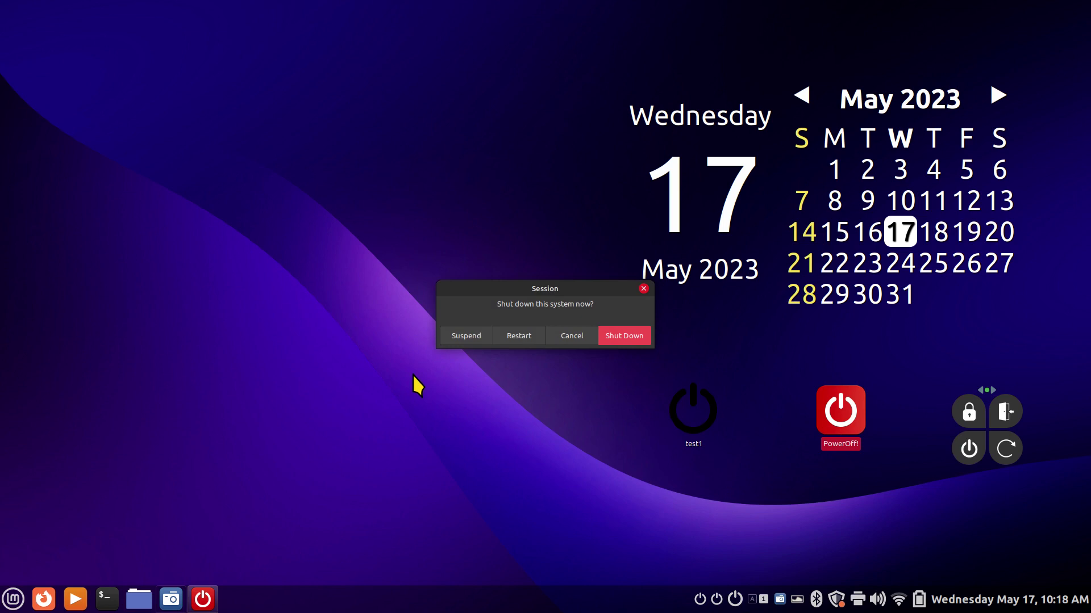
click(644, 289)
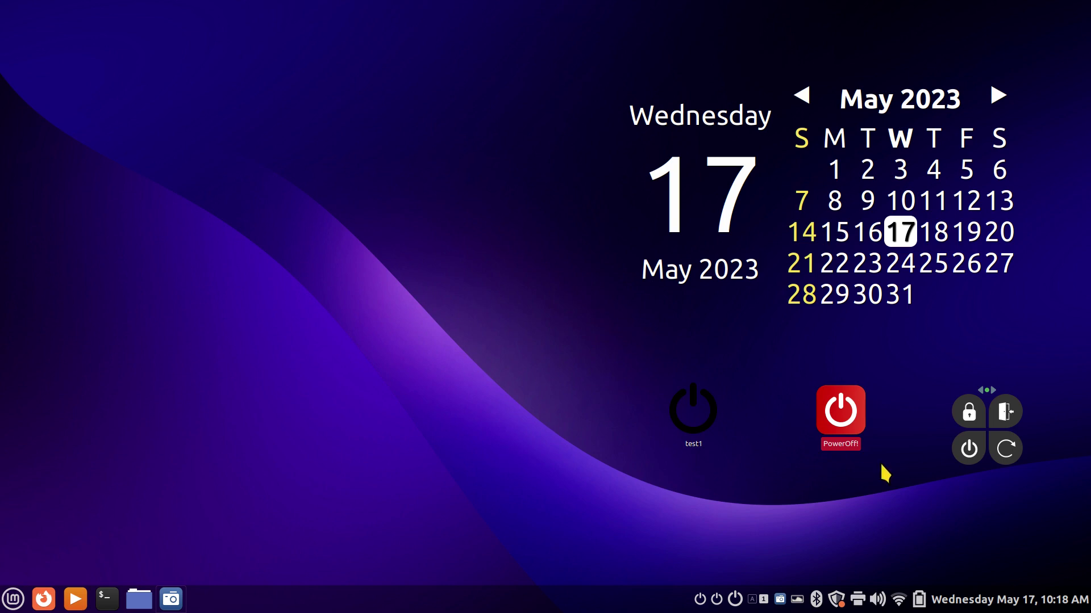
Open the configuration of the Shutdown Menu With Icons applet to view its quit command
right_click(716, 603)
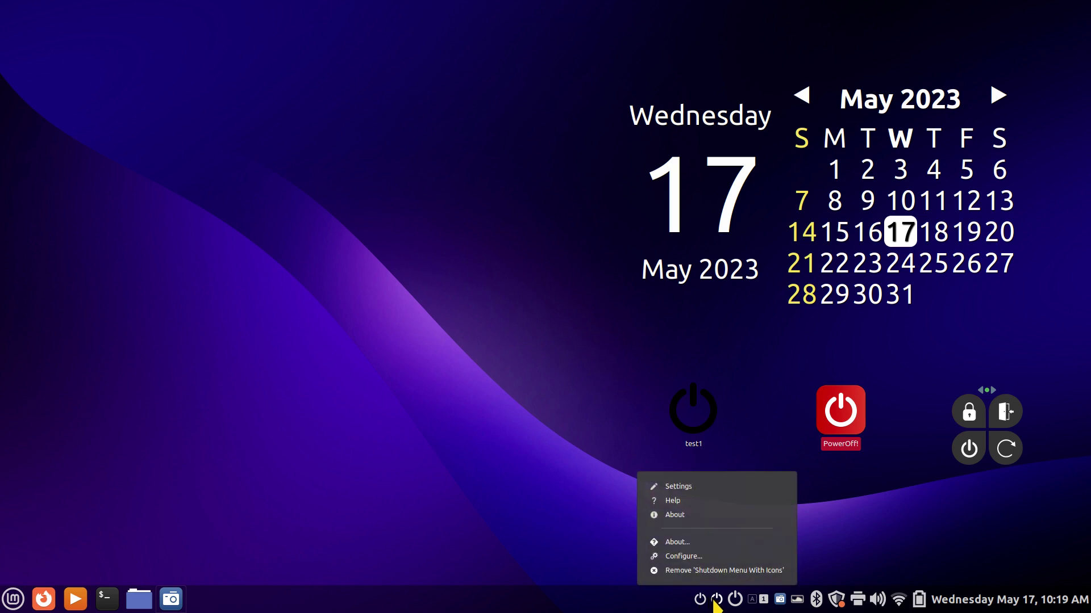
click(713, 559)
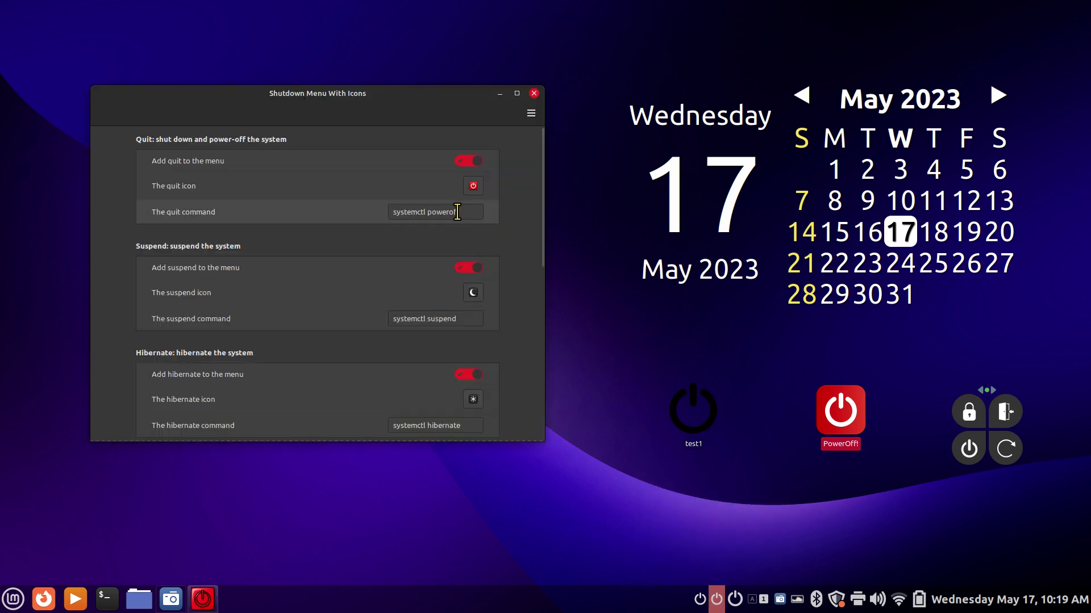